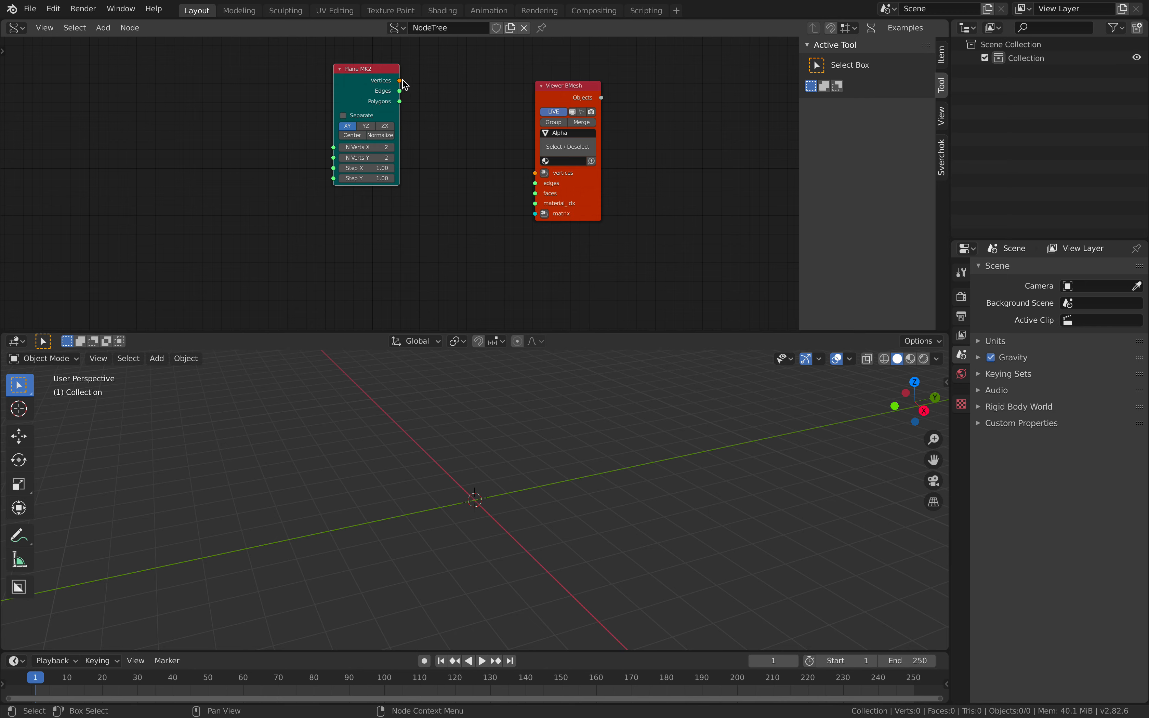
Connect the Plane node's Vertices and Polygons outputs to the Viewer BMesh's vertices and faces inputs.
{"action": "mouse_move", "coordinate": [402, 82]}
{"action": "left_mouse_down"}
{"action": "mouse_move", "coordinate": [495, 167]}
{"action": "mouse_move", "coordinate": [535, 173]}
{"action": "mouse_move", "coordinate": [532, 193]}
{"action": "mouse_move", "coordinate": [401, 101]}
{"action": "left_mouse_up"}
{"action": "middle_click_drag", "start_coordinate": [493, 418], "coordinate": [321, 465]}
{"action": "scroll", "coordinate": [464, 428], "scroll_direction": "up", "scroll_amount": 4}
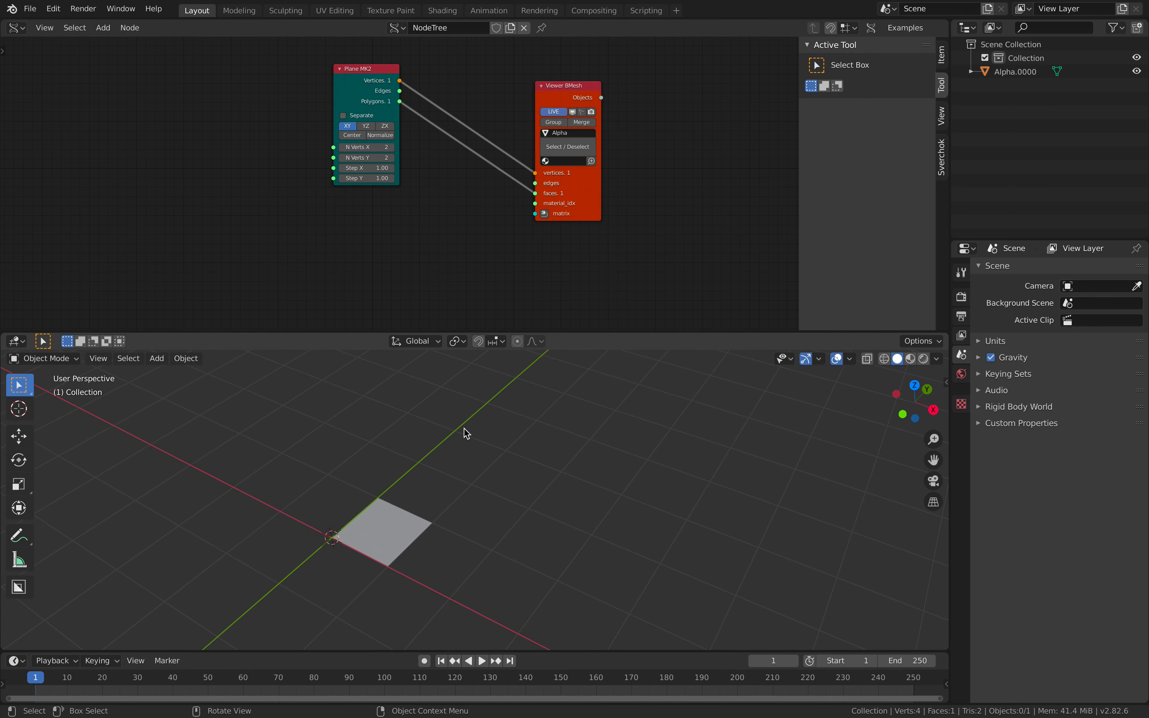
{"action": "scroll", "coordinate": [464, 429], "scroll_direction": "down", "scroll_amount": 1}
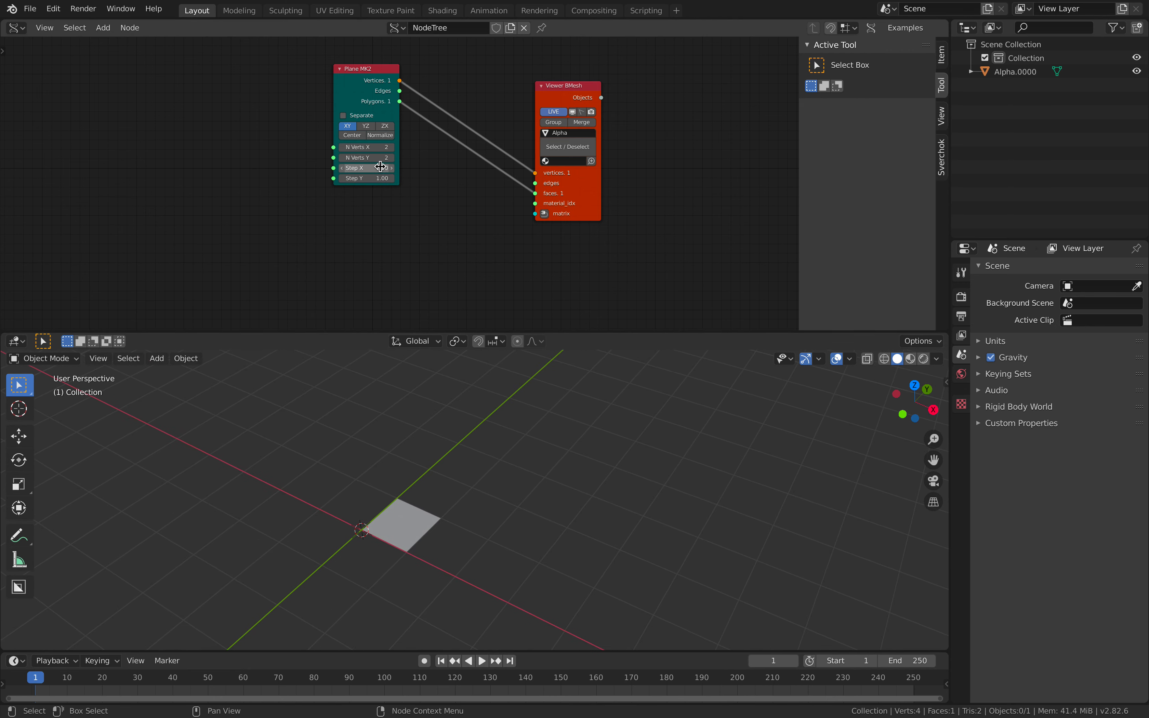
Center the plane, set its Step X to 0.82 and Step Y to 1.06, and select it in the viewport.
{"action": "left_click_drag", "start_coordinate": [380, 168], "coordinate": [356, 167]}
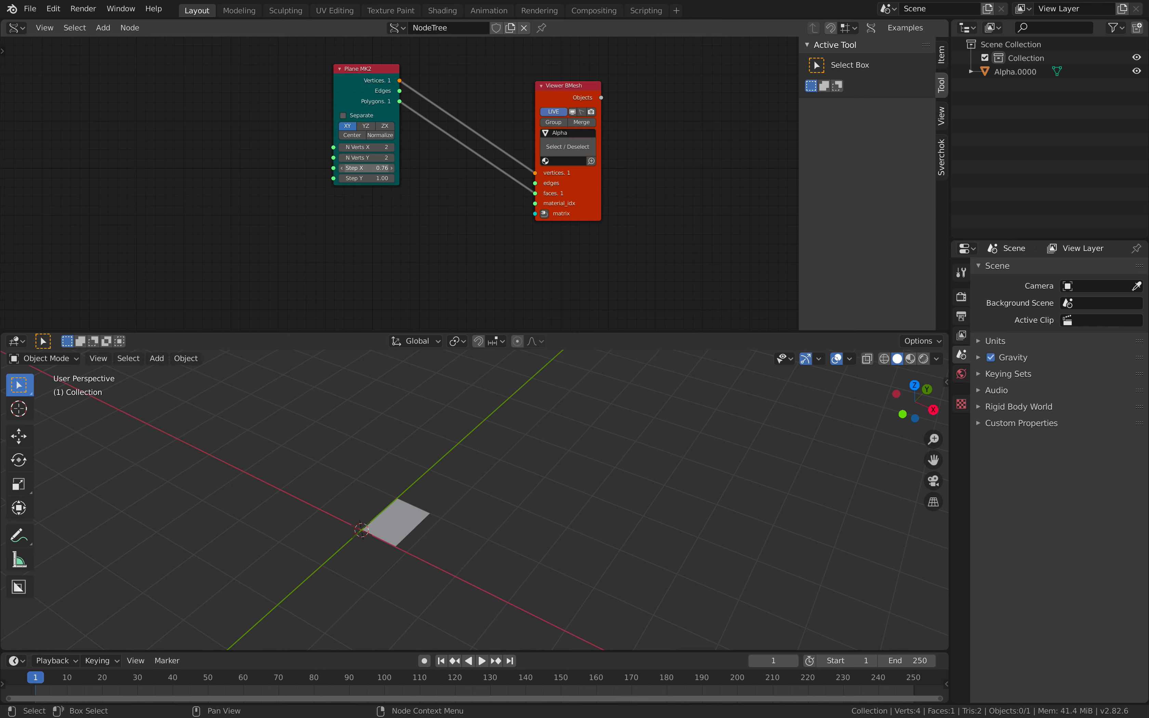
{"action": "left_click", "coordinate": [360, 136]}
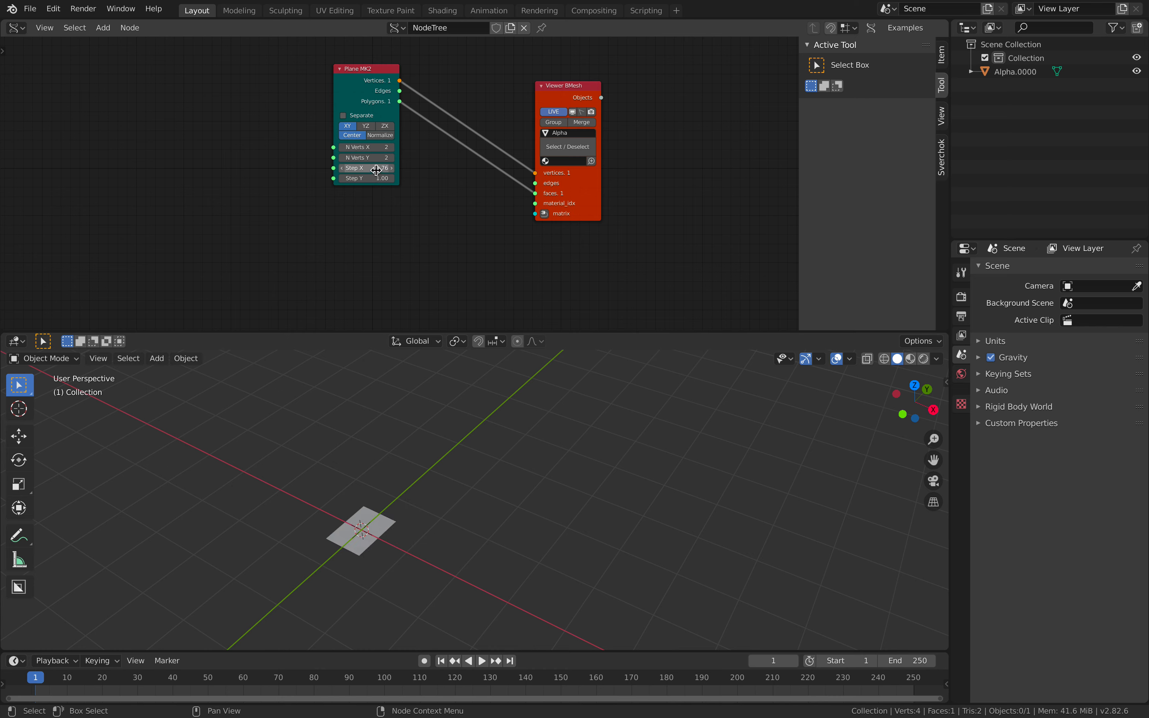
{"action": "left_click_drag", "start_coordinate": [376, 169], "coordinate": [381, 175]}
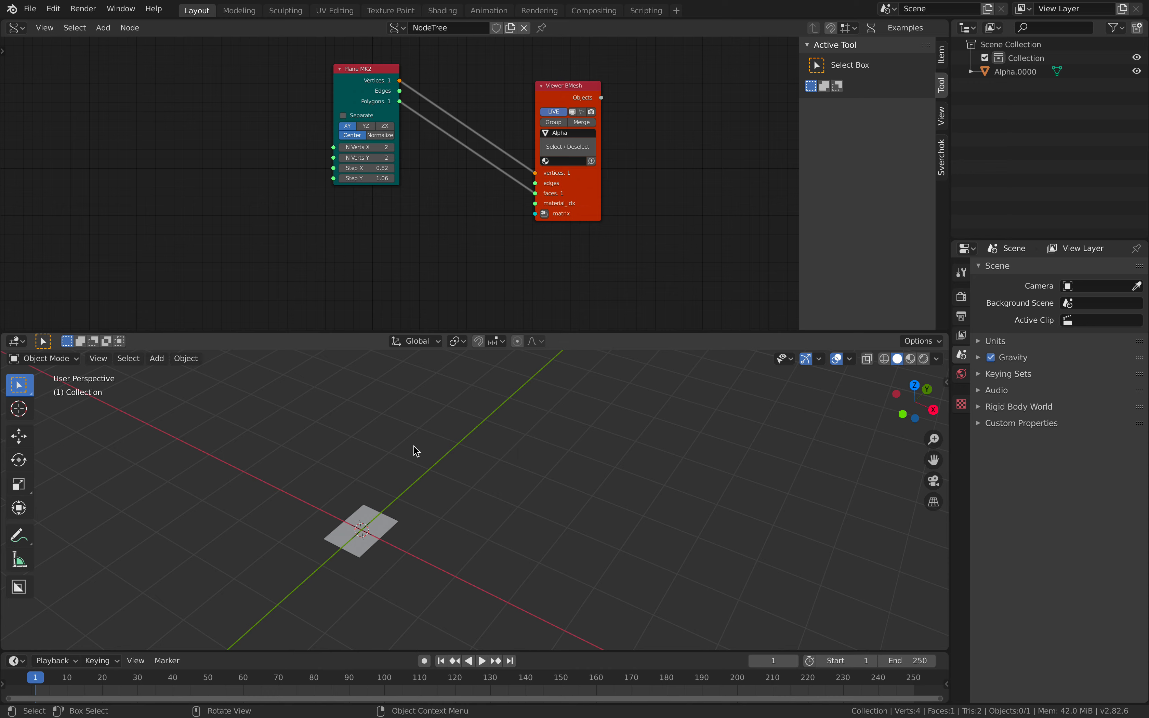
{"action": "left_click", "coordinate": [378, 531]}
{"action": "scroll", "coordinate": [464, 498], "scroll_direction": "down", "scroll_amount": 3}
{"action": "scroll", "coordinate": [463, 498], "scroll_direction": "up", "scroll_amount": 2}
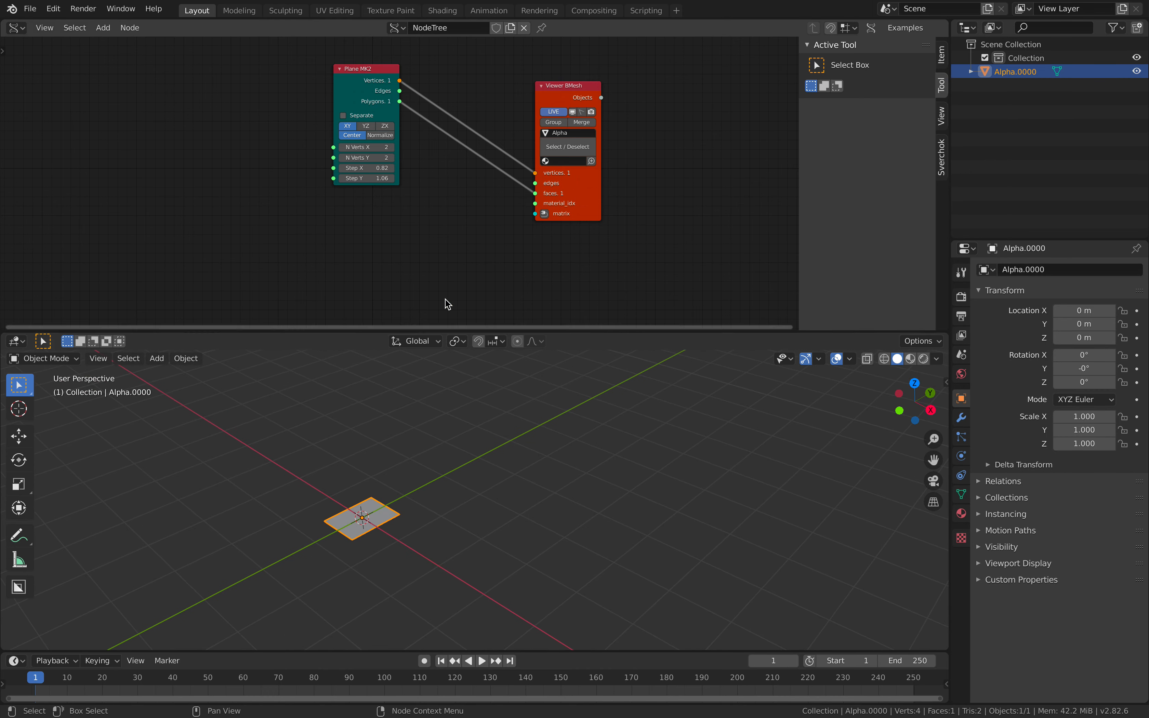
{"action": "left_click", "coordinate": [356, 86]}
{"action": "key", "text": "shift+d"}
{"action": "left_click", "coordinate": [331, 240]}
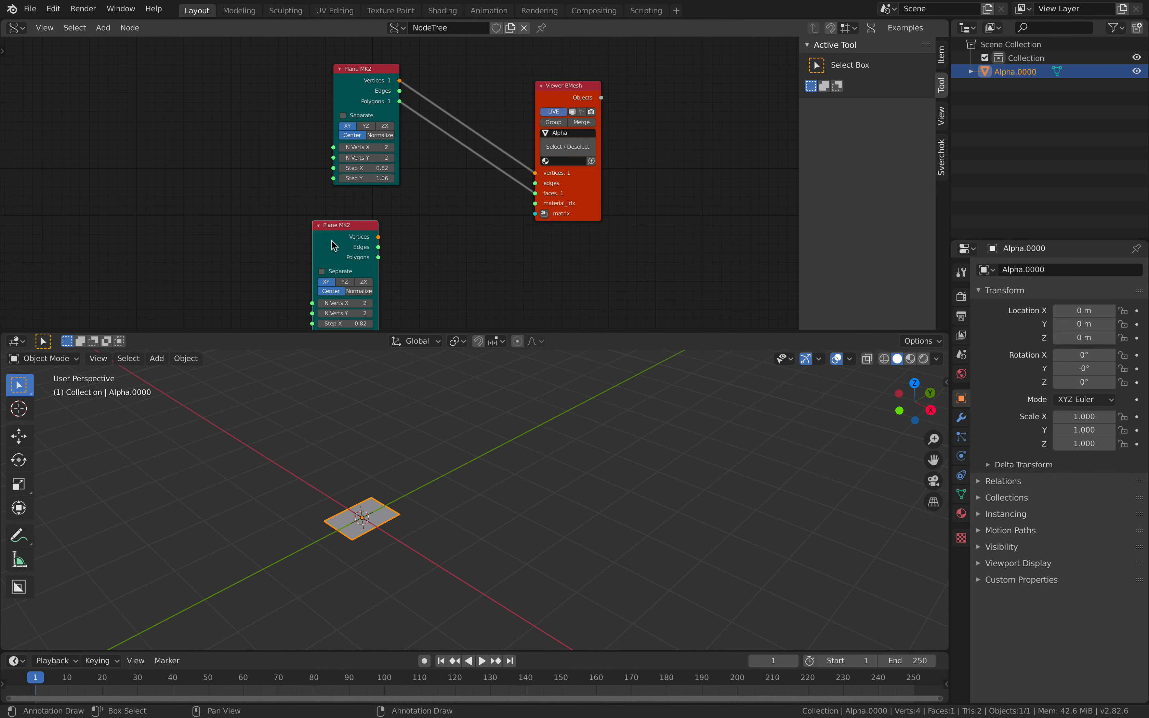
{"action": "scroll", "coordinate": [380, 242], "scroll_direction": "down", "scroll_amount": 3}
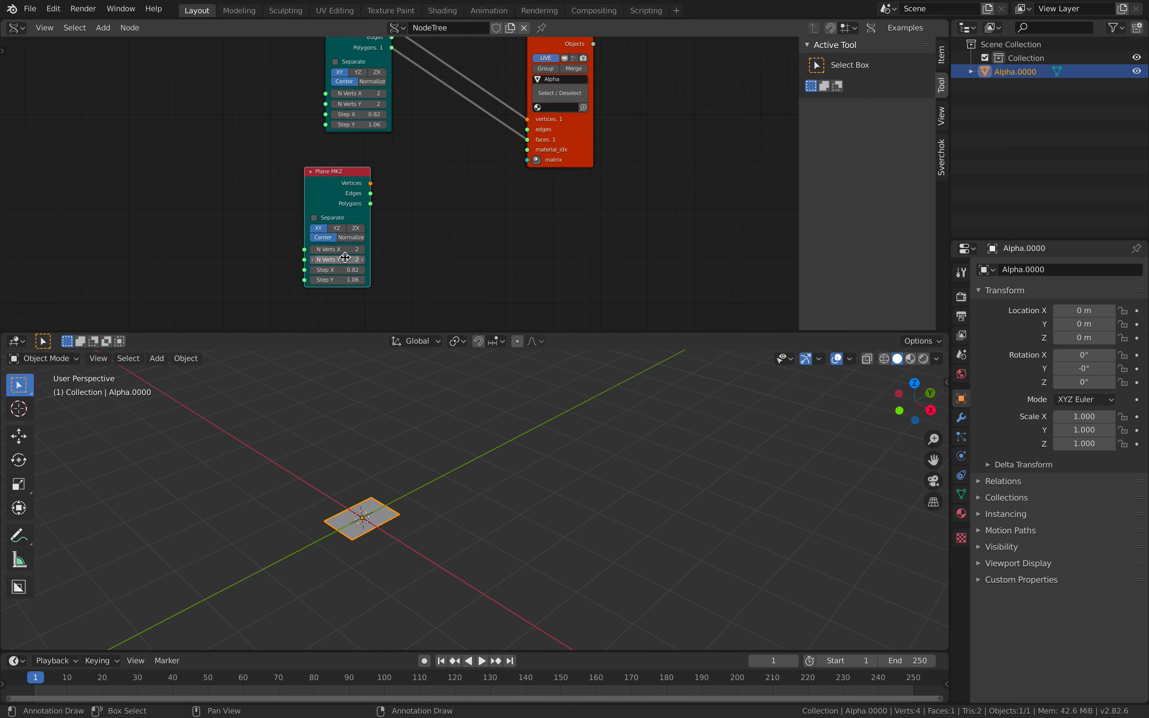
{"action": "key", "text": "x"}
Add a second Plane MK2 node below the first and set its N Verts X and N Verts Y to 5.
{"action": "key", "text": "alt+space"}
{"action": "type", "text": "plane"}
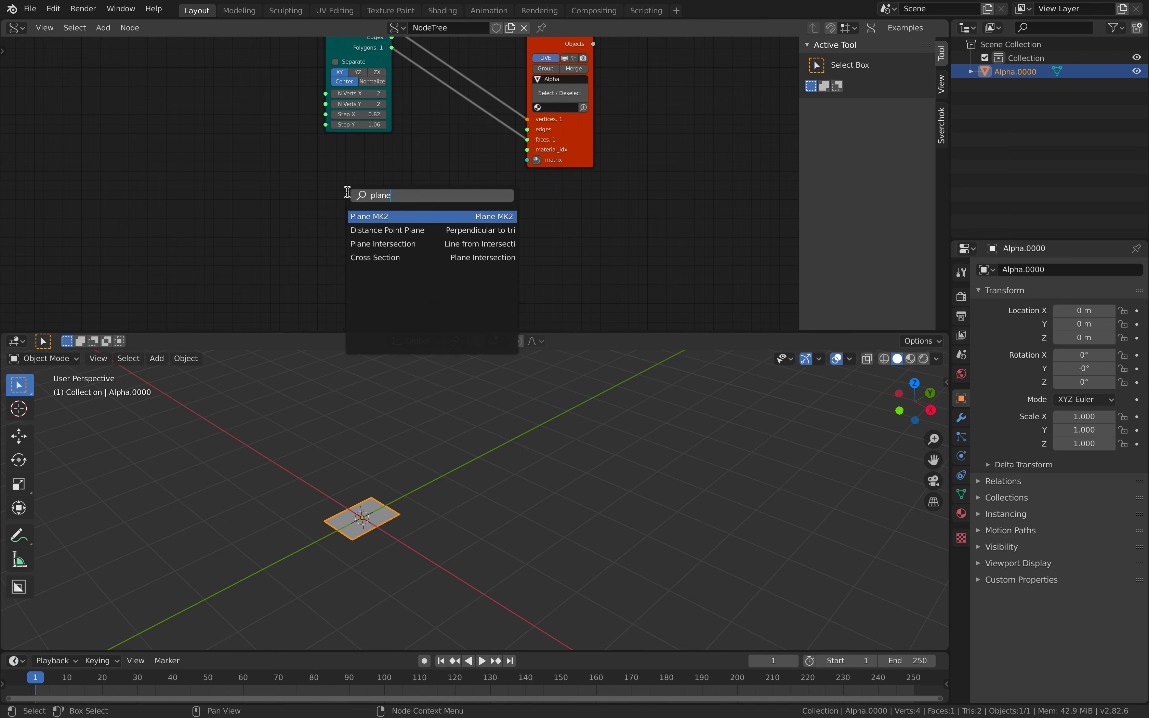
{"action": "key", "text": "Return"}
{"action": "left_click", "coordinate": [365, 181]}
{"action": "double_click", "coordinate": [379, 257]}
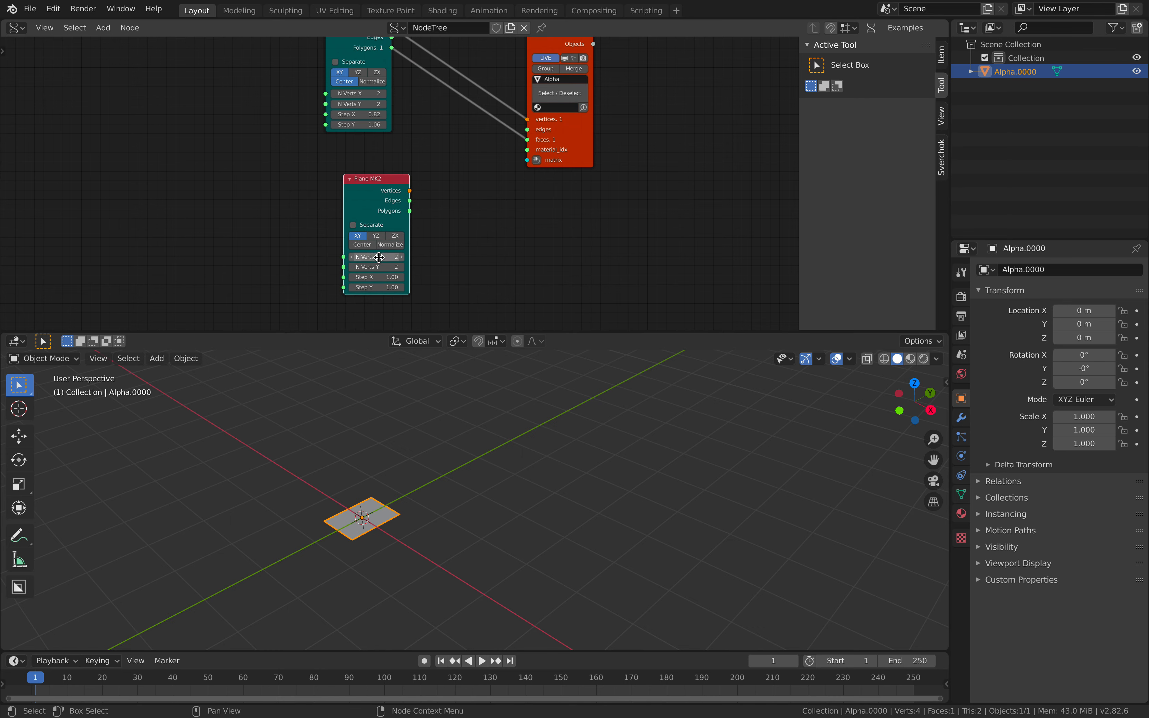
{"action": "type", "text": "5"}
{"action": "key", "text": "Tab"}
{"action": "type", "text": "5"}
{"action": "key", "text": "Return"}
Connect the second Plane's Vertices to the Viewer BMesh's matrix input and enable Merge on the viewer.
{"action": "left_click_drag", "start_coordinate": [409, 191], "coordinate": [626, 141]}
{"action": "middle_click_drag", "start_coordinate": [477, 507], "coordinate": [477, 507]}
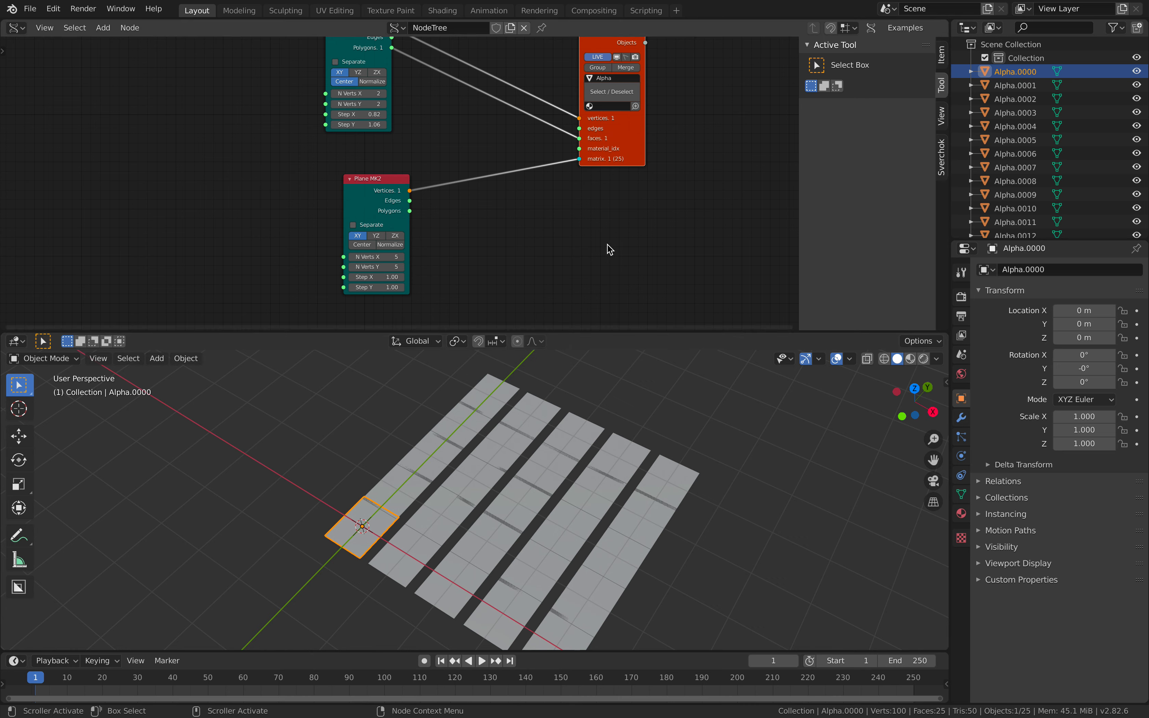
{"action": "scroll", "coordinate": [1007, 170], "scroll_direction": "down", "scroll_amount": 2}
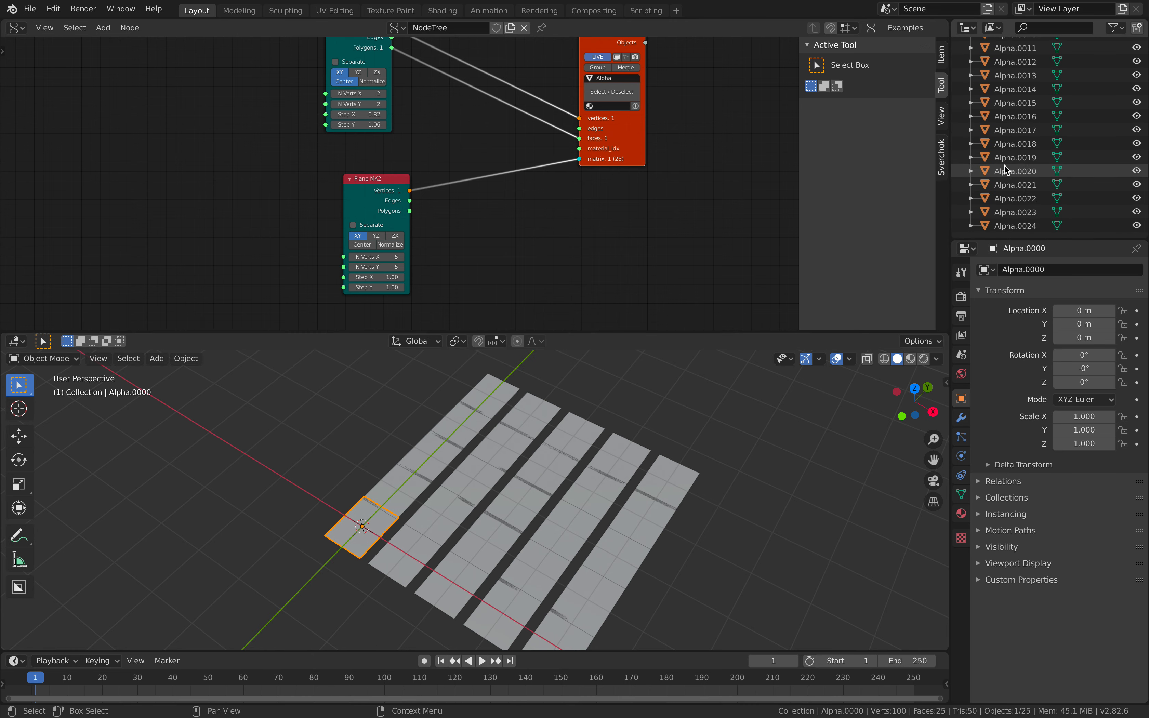
{"action": "scroll", "coordinate": [1006, 170], "scroll_direction": "up", "scroll_amount": 2}
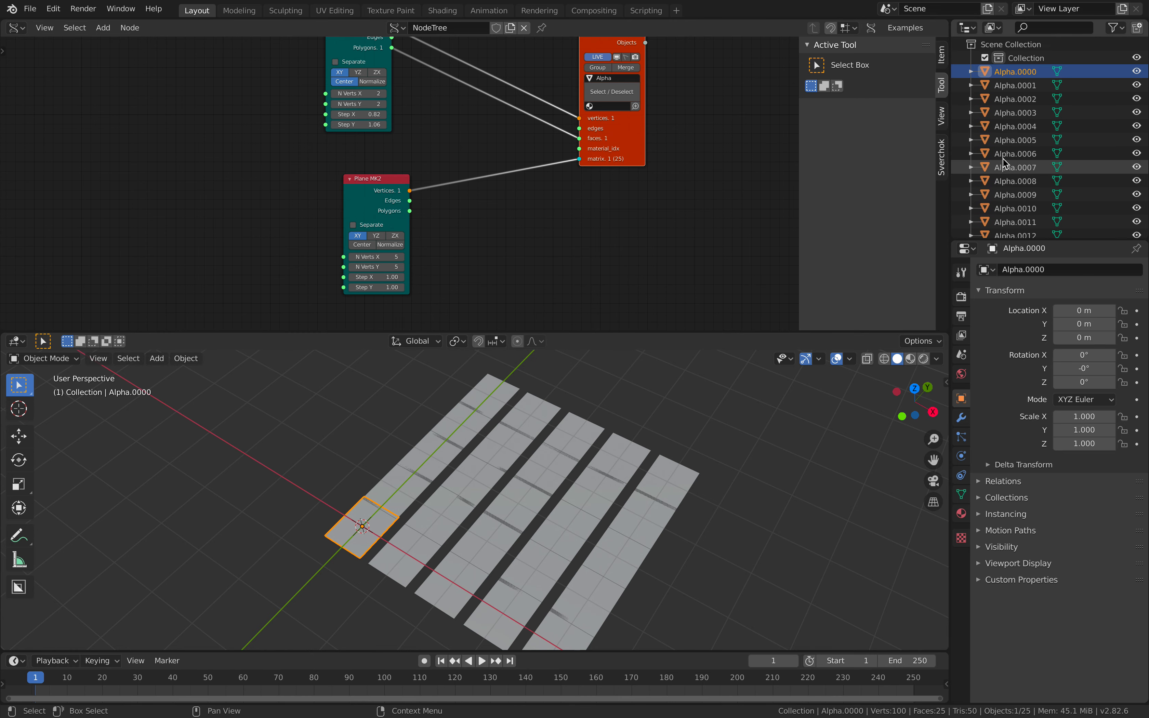
{"action": "left_click", "coordinate": [626, 67]}
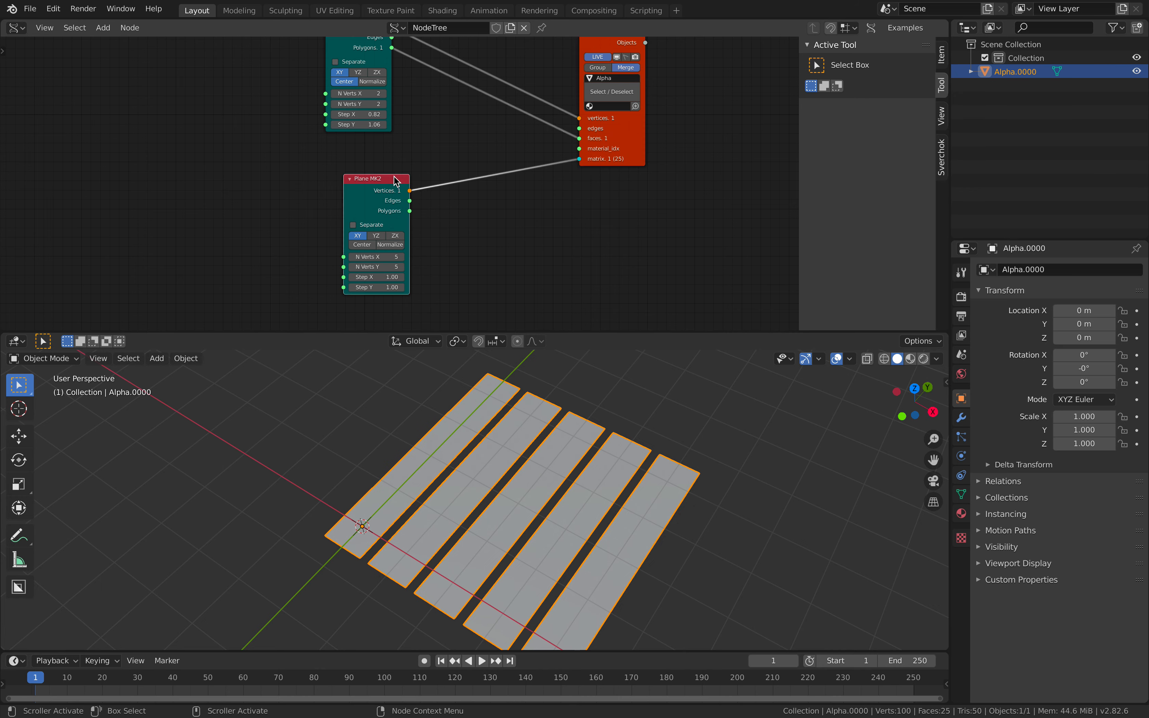
Reduce the first Plane's Step X to 0.70 and Step Y to 0.82 to leave gaps between the tiles.
{"action": "left_click_drag", "start_coordinate": [391, 205], "coordinate": [407, 189]}
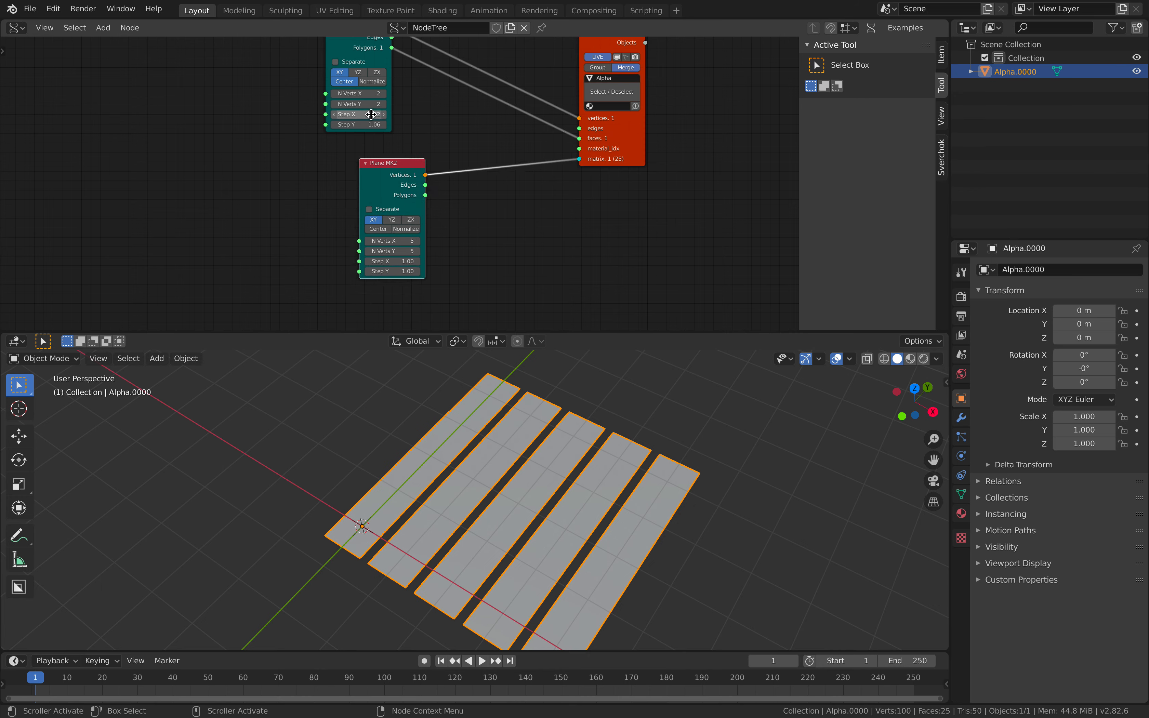
{"action": "left_click_drag", "start_coordinate": [371, 114], "coordinate": [352, 125]}
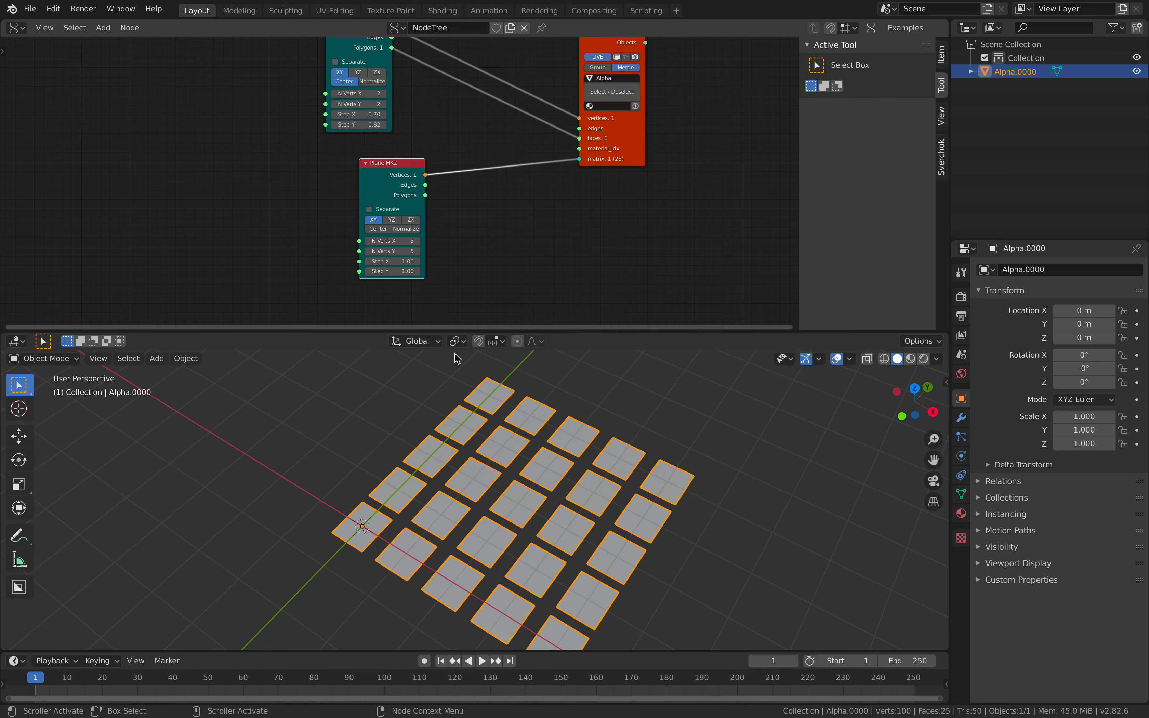
{"action": "middle_click_drag", "start_coordinate": [474, 370], "coordinate": [558, 415]}
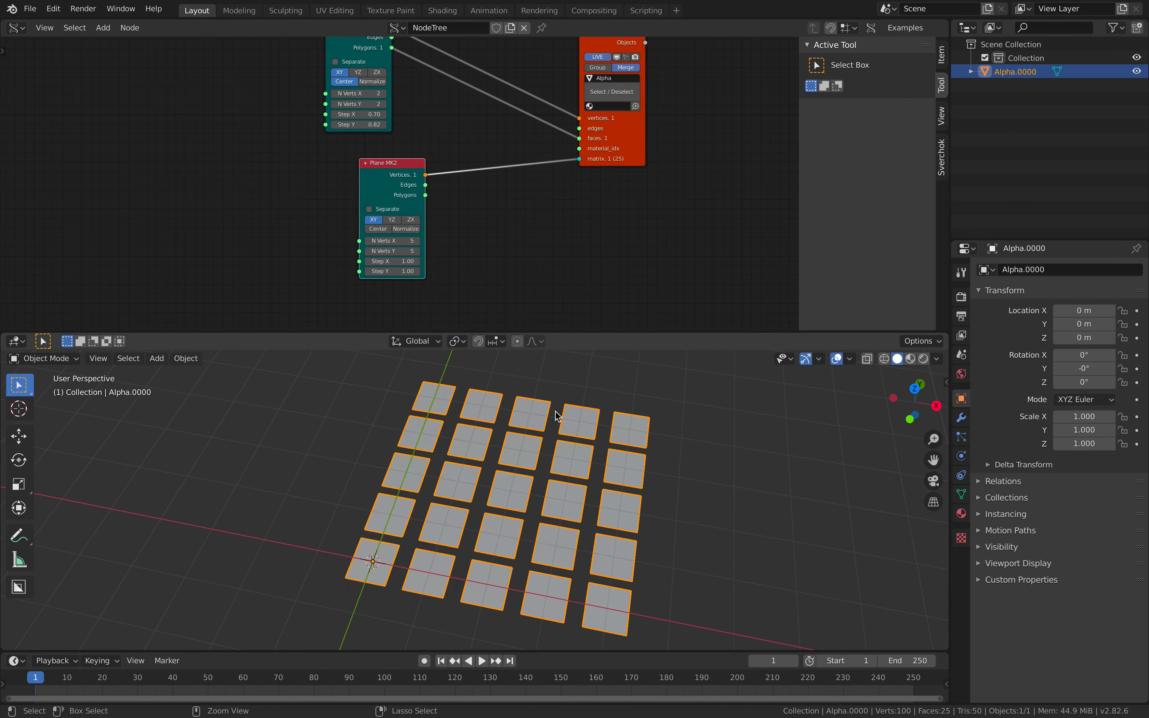
Save the file to the Desktop as sv_cardmagic_001.blend.
{"action": "key", "text": "ctrl+s"}
{"action": "left_click", "coordinate": [405, 613]}
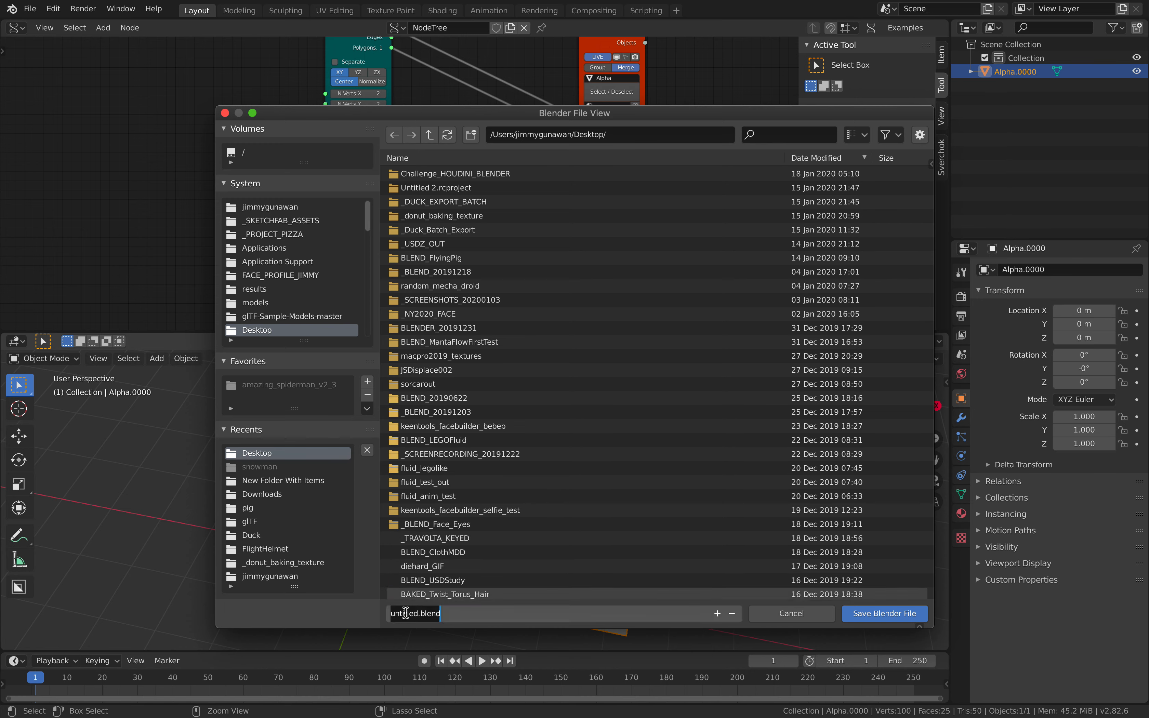
{"action": "left_click", "coordinate": [404, 613]}
{"action": "double_click", "coordinate": [404, 613]}
{"action": "left_click", "coordinate": [405, 614]}
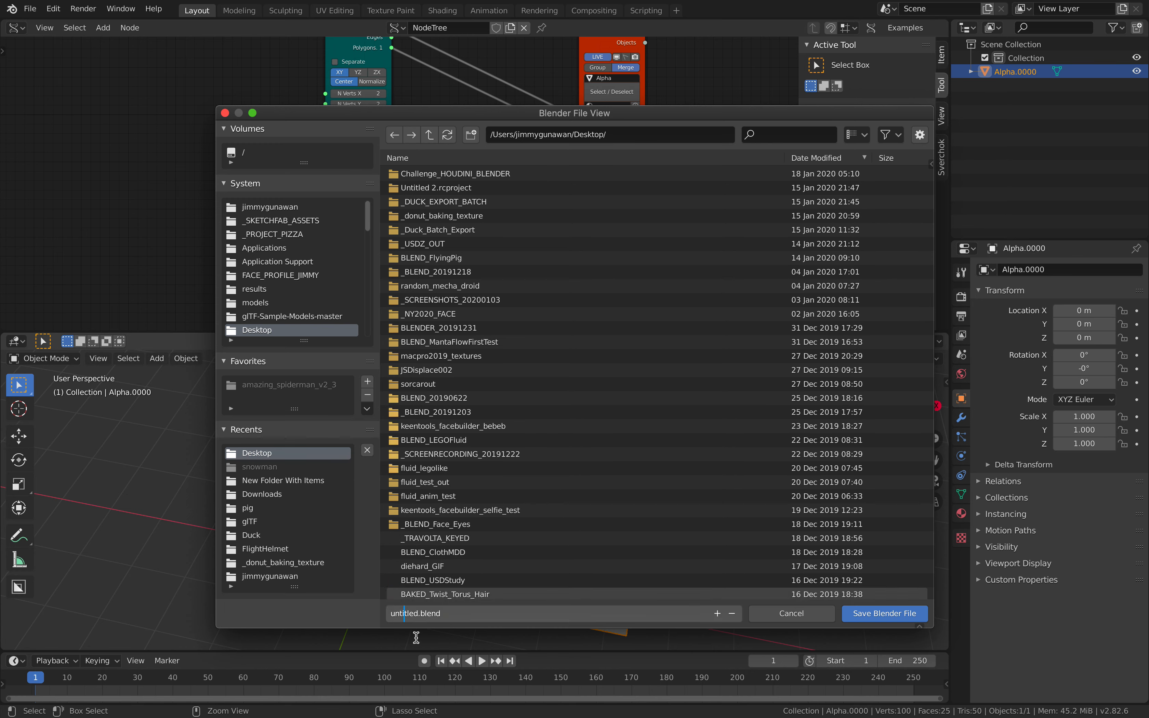
{"action": "double_click", "coordinate": [400, 614]}
{"action": "type", "text": "sv_cardmagic_001"}
{"action": "key", "text": "Return"}
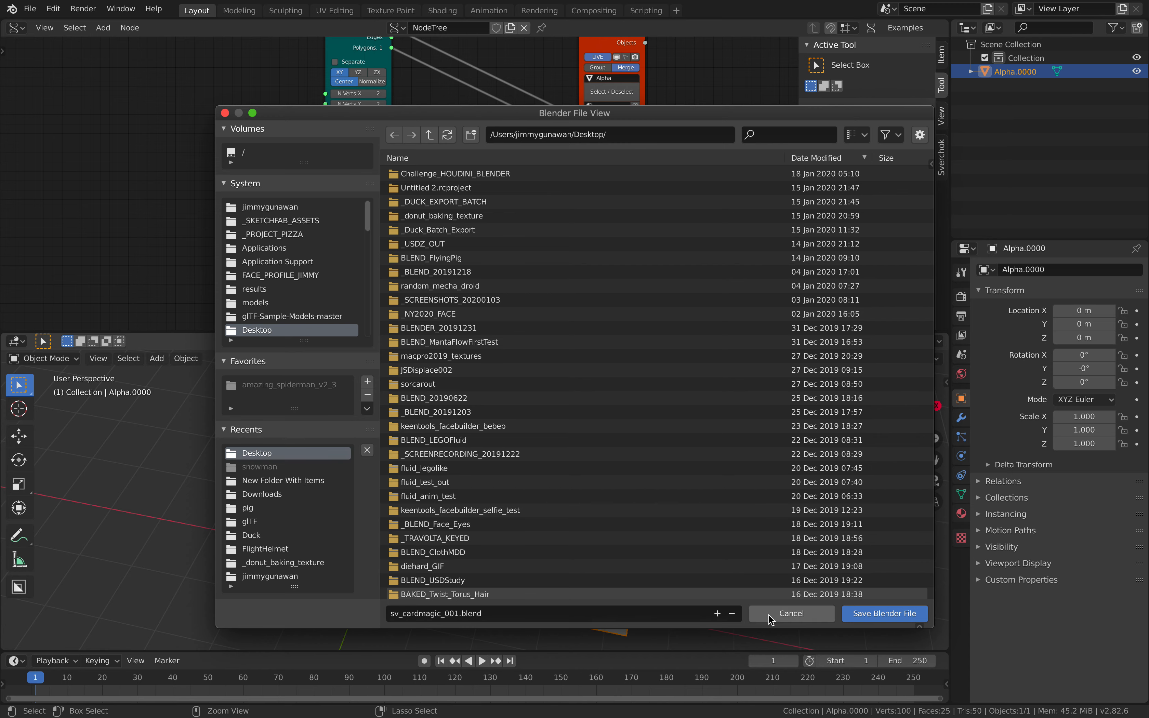
{"action": "left_click", "coordinate": [861, 613]}
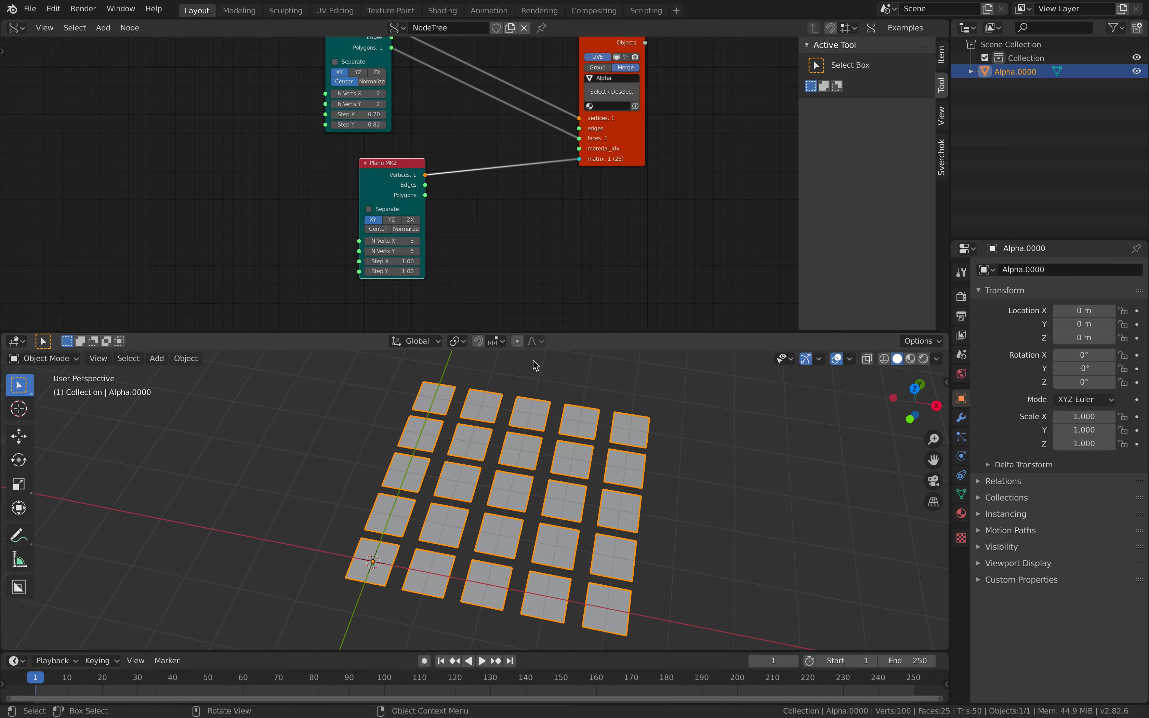
Move both Plane nodes and the Viewer BMesh closer together in a compact layout, leaving free space beside the viewer.
{"action": "middle_click_drag", "start_coordinate": [368, 32], "coordinate": [293, 66]}
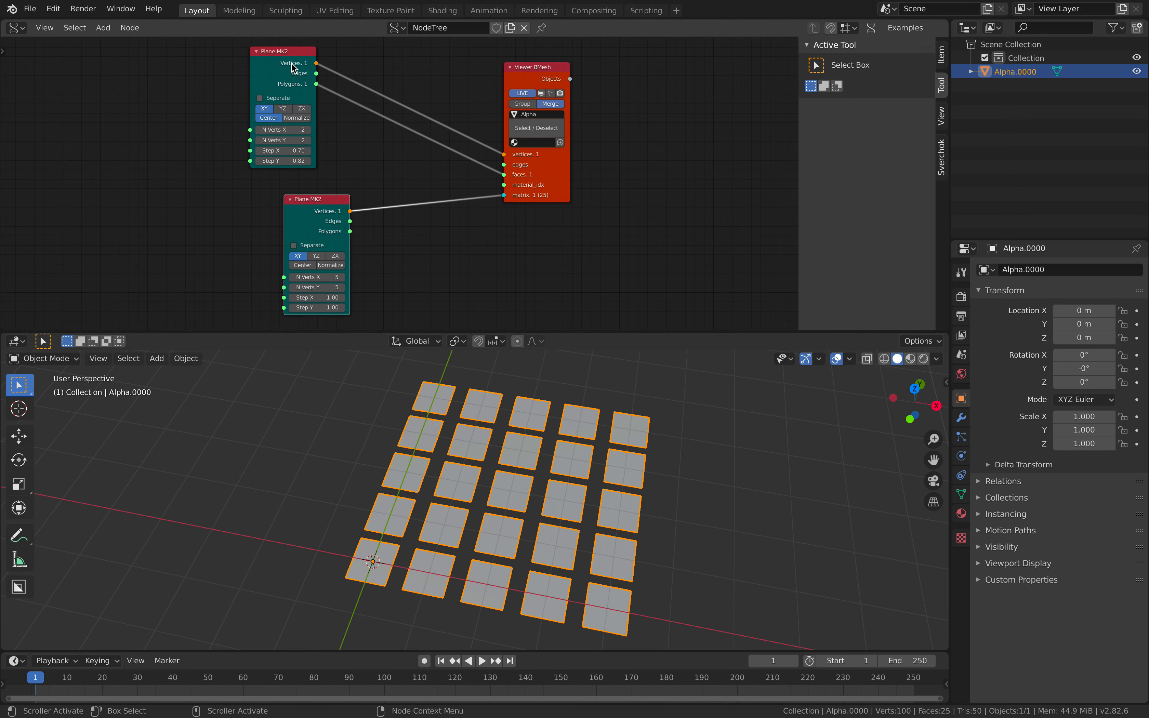
{"action": "left_click_drag", "start_coordinate": [273, 60], "coordinate": [379, 76]}
{"action": "left_click_drag", "start_coordinate": [313, 200], "coordinate": [374, 197]}
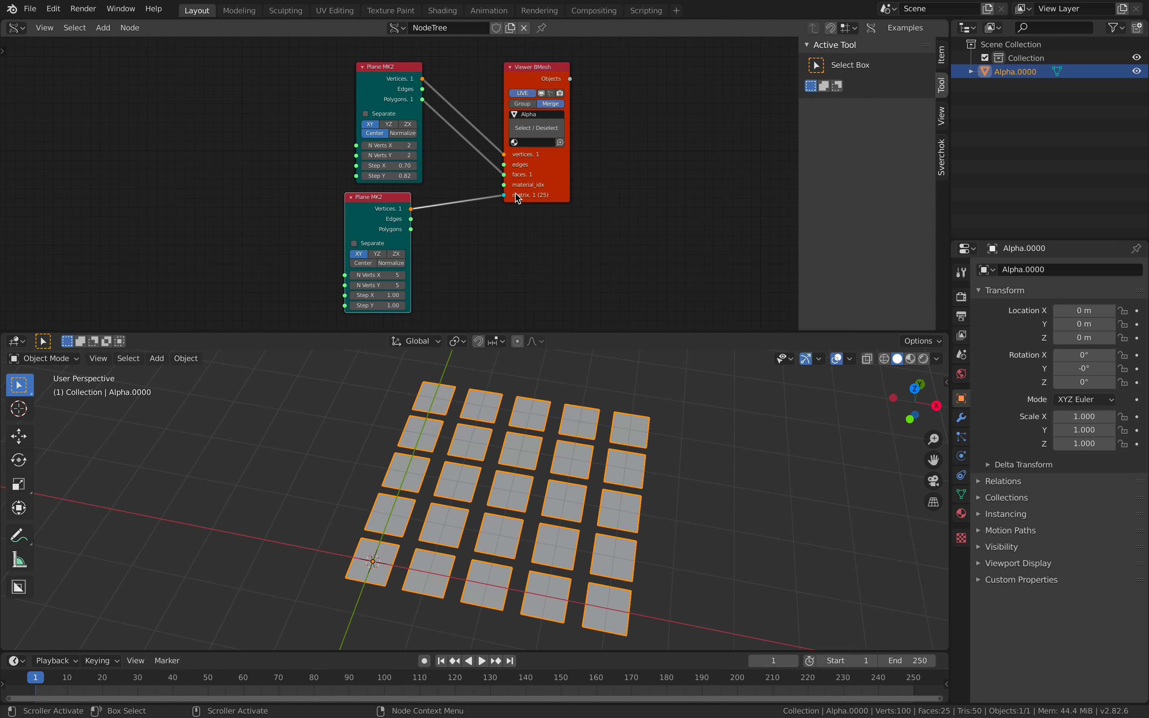
{"action": "left_click_drag", "start_coordinate": [518, 198], "coordinate": [493, 199]}
{"action": "middle_click_drag", "start_coordinate": [564, 423], "coordinate": [539, 446]}
{"action": "middle_click_drag", "start_coordinate": [709, 194], "coordinate": [654, 181]}
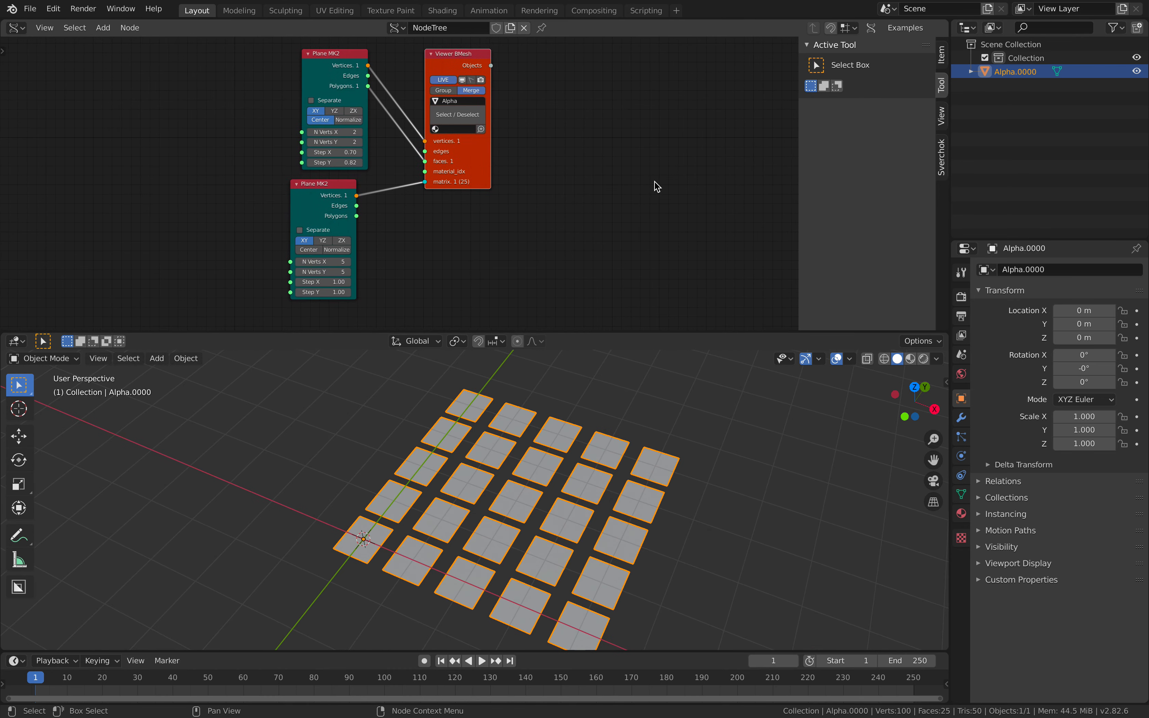
{"action": "scroll", "coordinate": [579, 205], "scroll_direction": "right", "scroll_amount": 3}
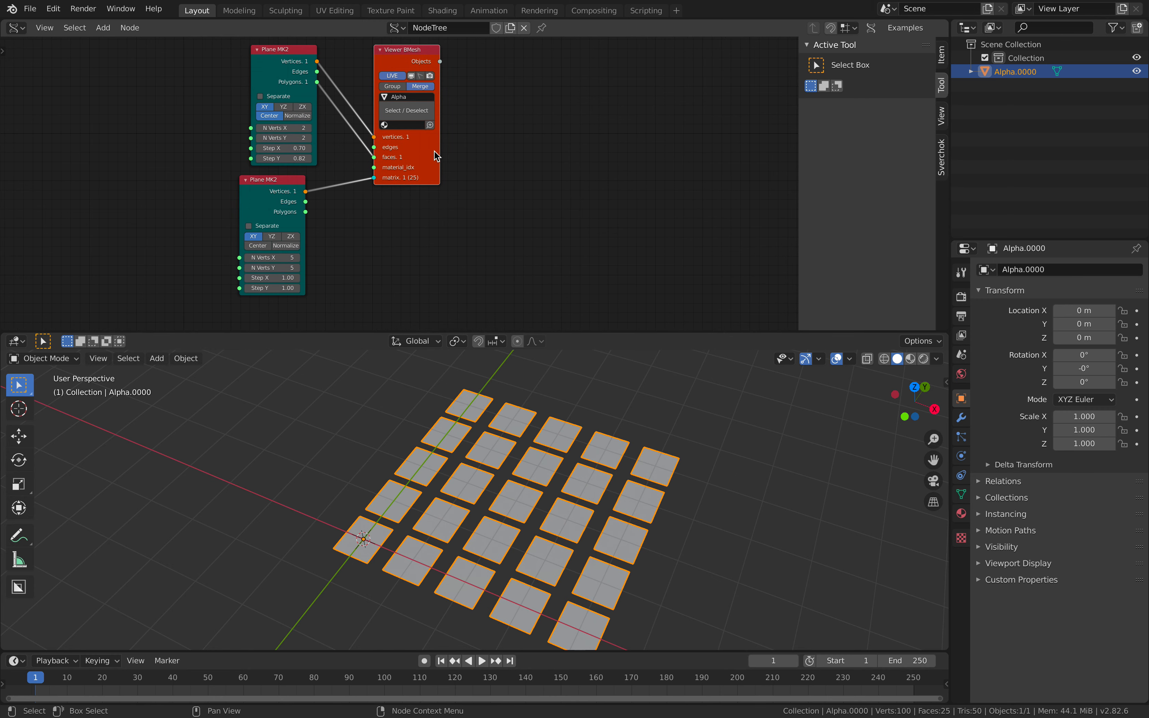
Duplicate the Viewer BMesh node beside the original and add a Line node below the original viewer.
{"action": "key", "text": "shift+d"}
{"action": "left_click", "coordinate": [619, 184]}
{"action": "key", "text": "shift+a"}
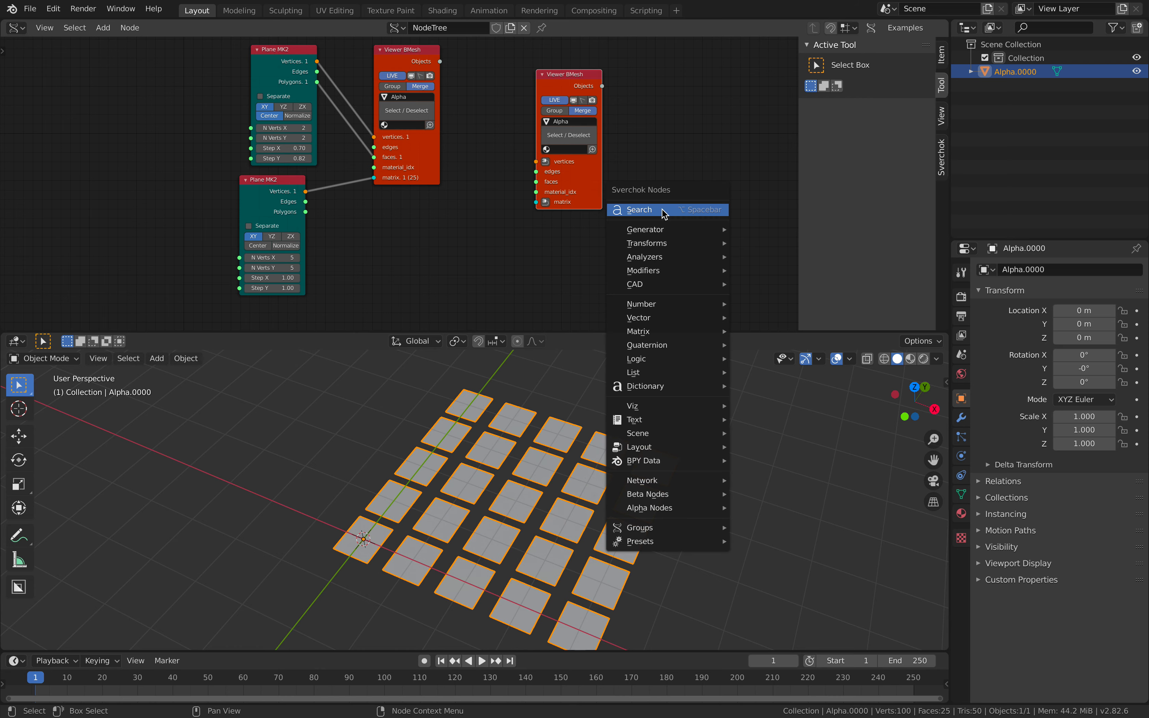
{"action": "left_click", "coordinate": [662, 210]}
{"action": "type", "text": "li"}
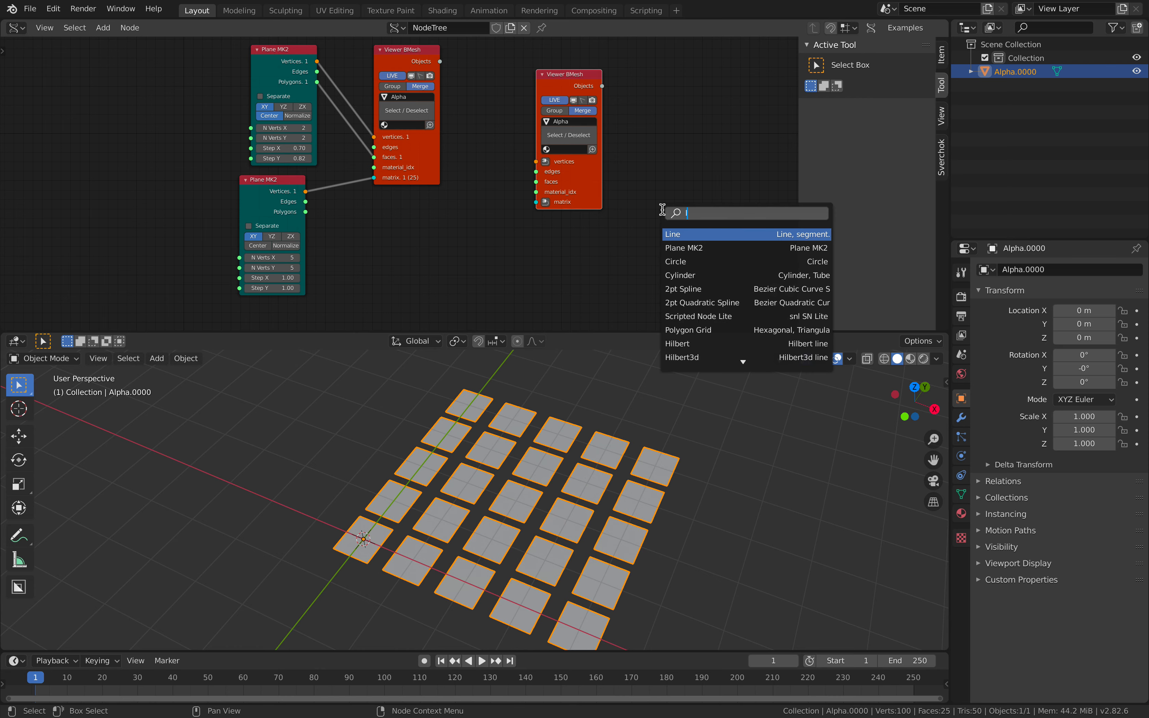
{"action": "key", "text": "Return"}
{"action": "left_click", "coordinate": [374, 215]}
Connect the Line's Vertices and Edges to the duplicated Viewer BMesh and name its mesh Beta.
{"action": "mouse_move", "coordinate": [441, 232]}
{"action": "left_mouse_down"}
{"action": "mouse_move", "coordinate": [537, 163]}
{"action": "mouse_move", "coordinate": [440, 242]}
{"action": "left_mouse_up"}
{"action": "left_click", "coordinate": [567, 122]}
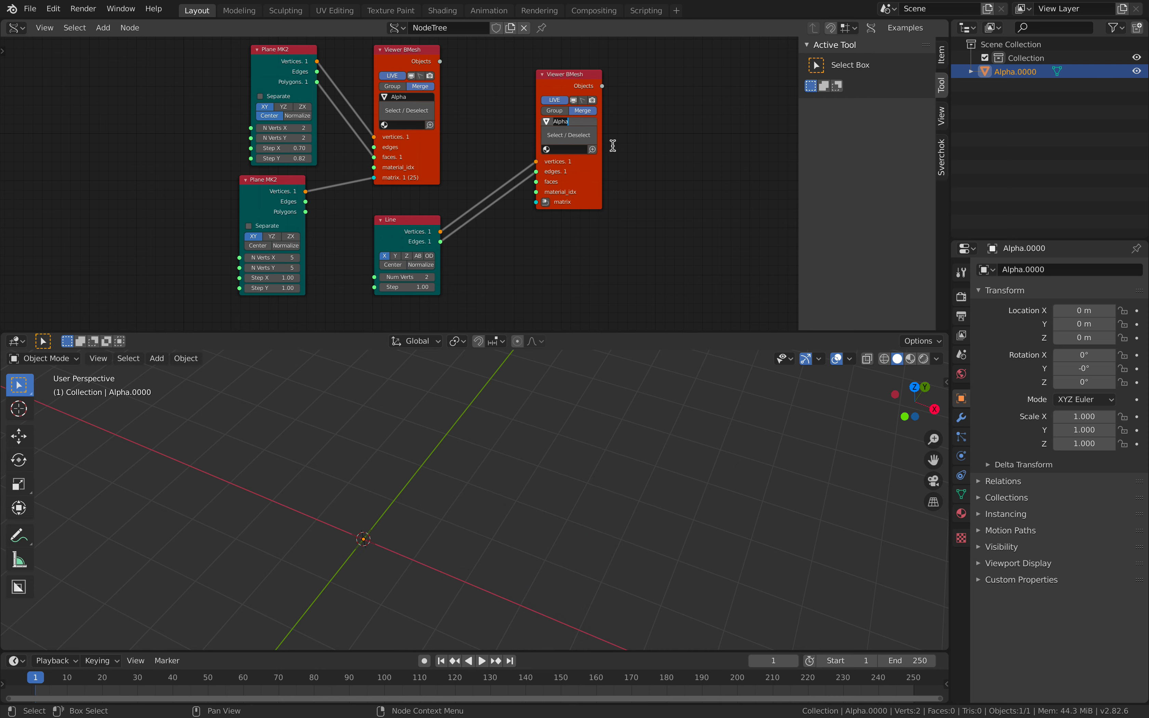
{"action": "type", "text": "Beta"}
{"action": "key", "text": "Return"}
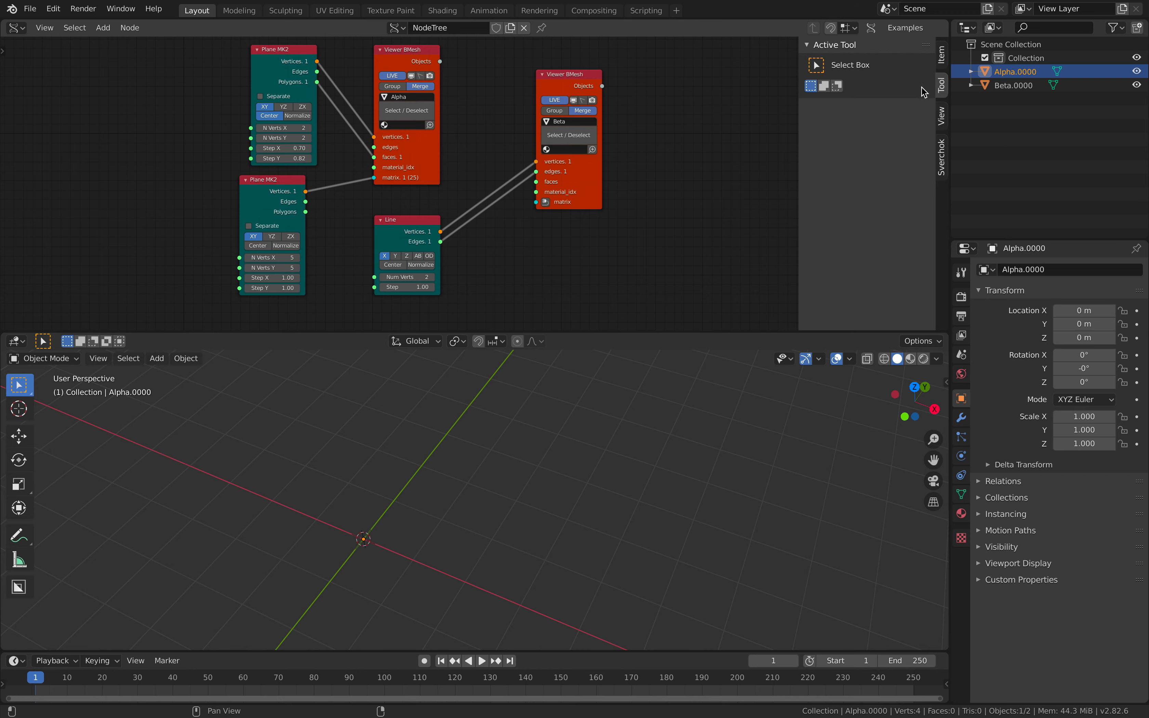
Advance the timeline to frame 4 to refresh the node tree's output.
{"action": "key", "text": "Right"}
{"action": "key", "text": "Right"}
{"action": "key", "text": "Right"}
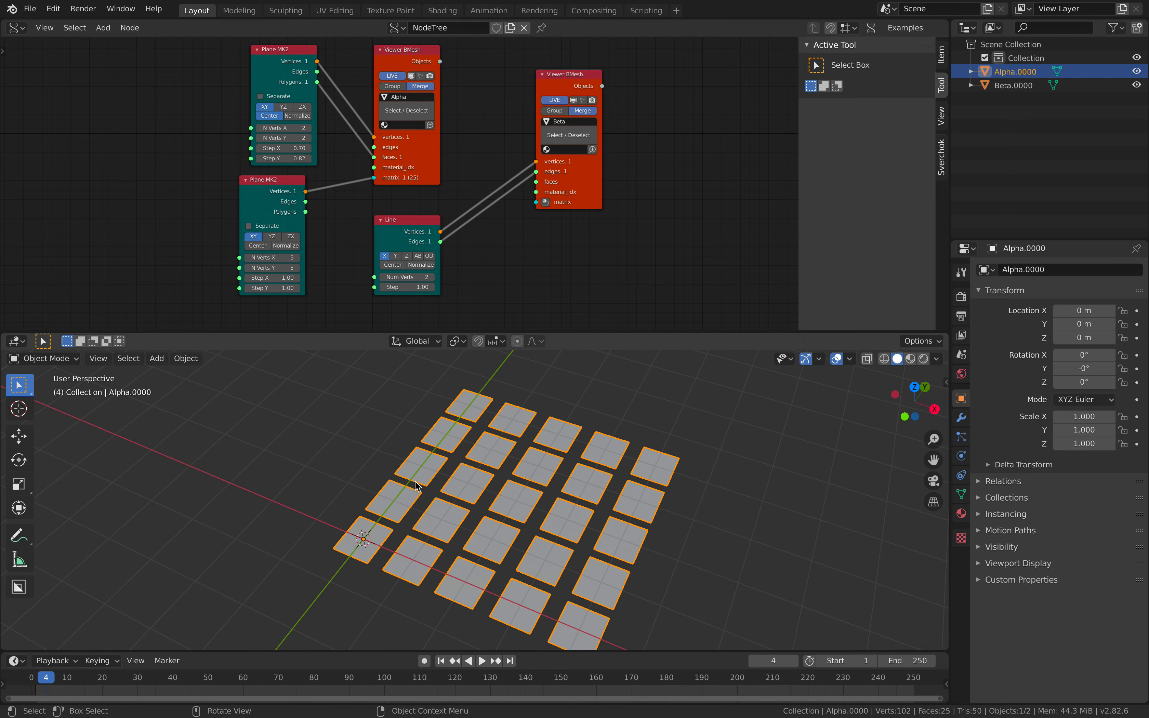
Set the Line's direction to Z and connect the second Plane's Vertices to the Beta viewer's matrix input.
{"action": "middle_click_drag", "start_coordinate": [404, 474], "coordinate": [401, 448]}
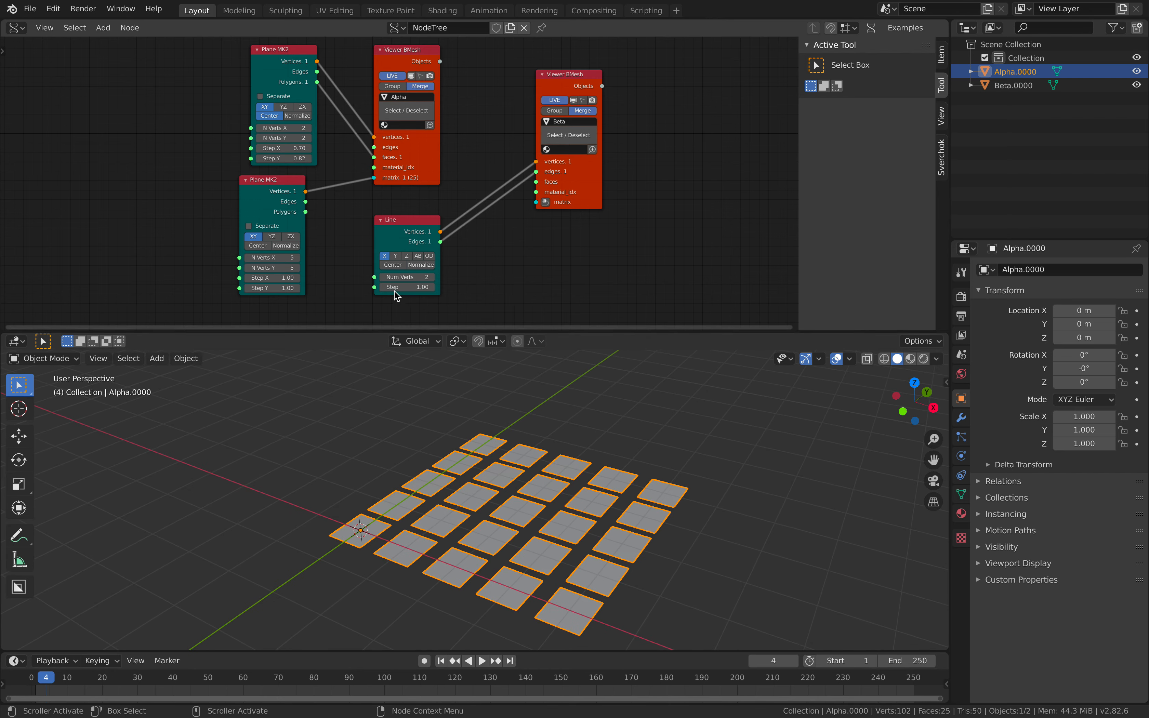
{"action": "left_click", "coordinate": [407, 258]}
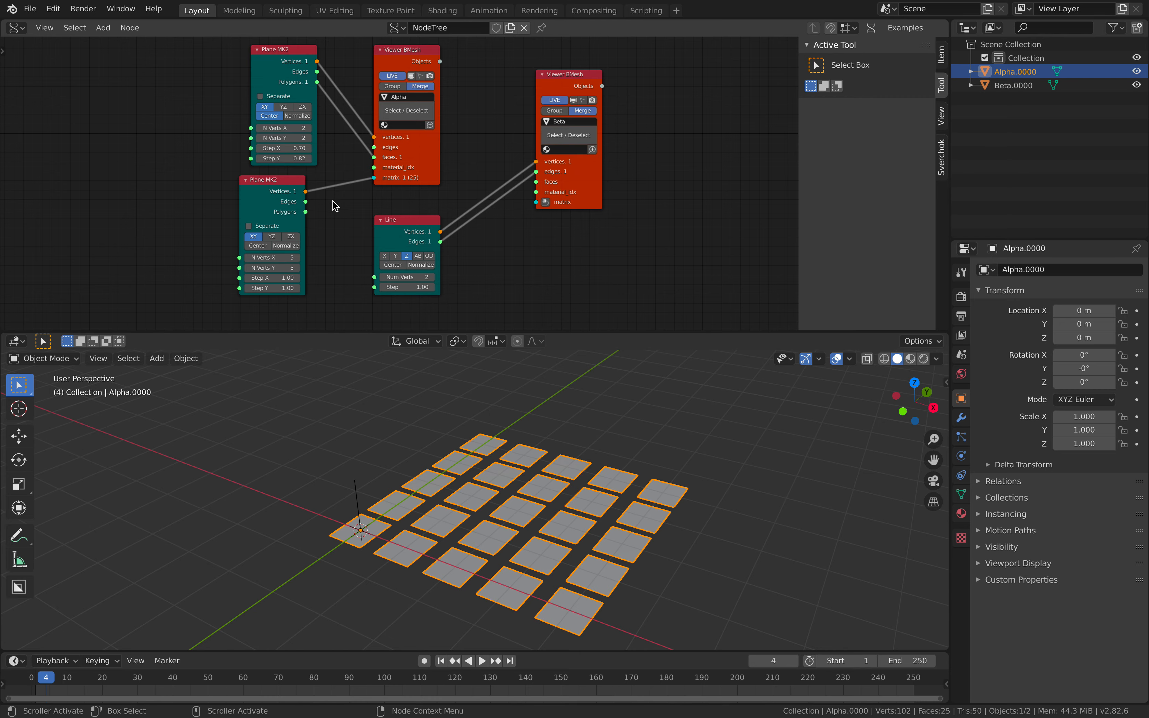
{"action": "left_click_drag", "start_coordinate": [307, 191], "coordinate": [536, 202]}
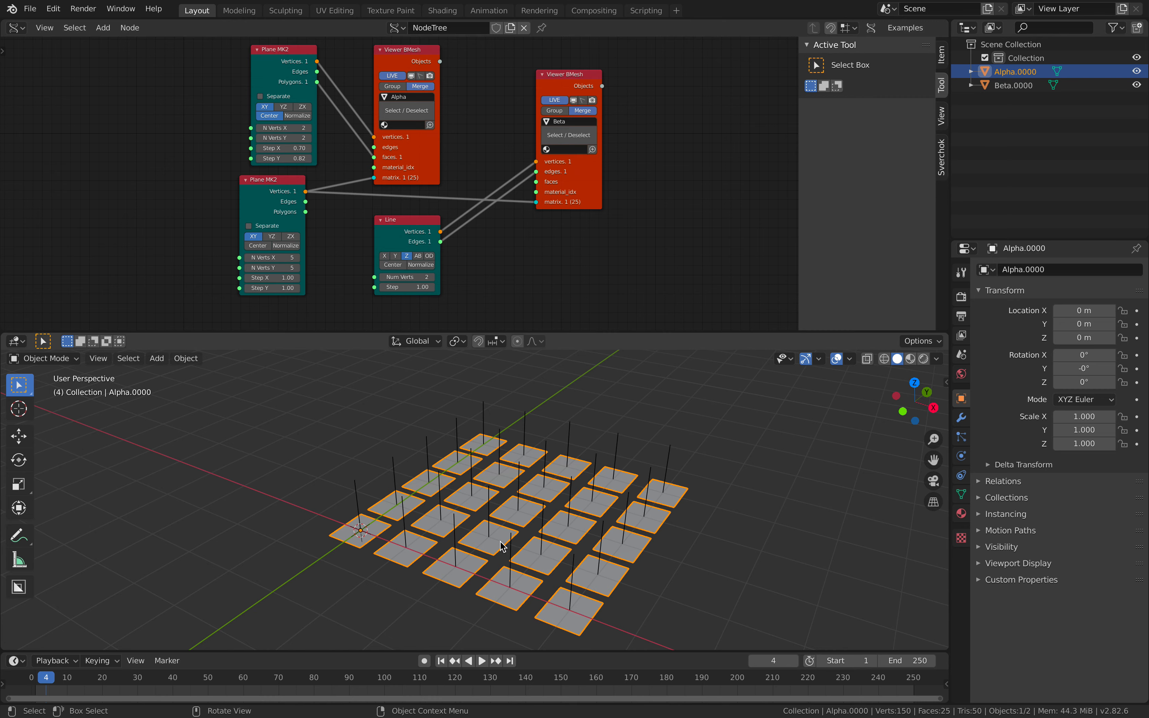
Save the file and select the vertical lines object in the viewport.
{"action": "middle_click_drag", "start_coordinate": [499, 563], "coordinate": [505, 535]}
{"action": "left_click", "coordinate": [562, 476]}
{"action": "middle_click_drag", "start_coordinate": [562, 476], "coordinate": [617, 489]}
{"action": "left_click", "coordinate": [569, 477]}
{"action": "key", "text": "ctrl+s"}
{"action": "left_click", "coordinate": [513, 476]}
{"action": "left_click", "coordinate": [610, 464]}
{"action": "left_click", "coordinate": [628, 463]}
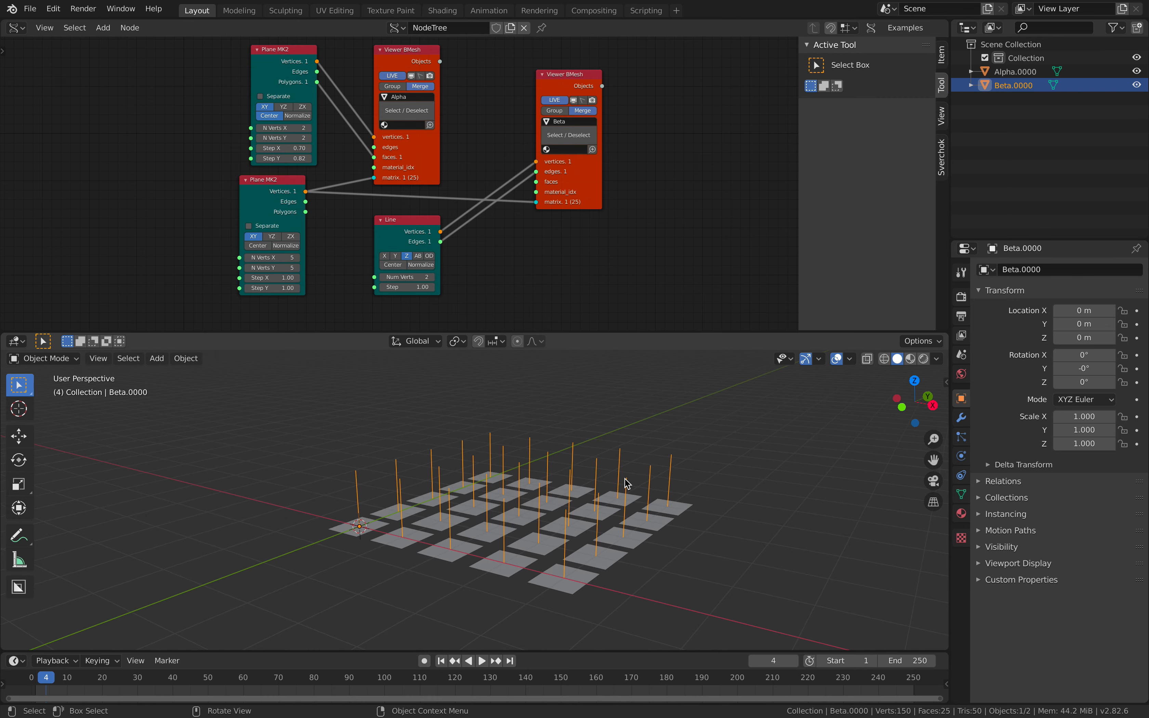
Save the scene as a new version named sv_cardmagic_002.blend.
{"action": "left_click", "coordinate": [31, 10]}
{"action": "left_click", "coordinate": [62, 117]}
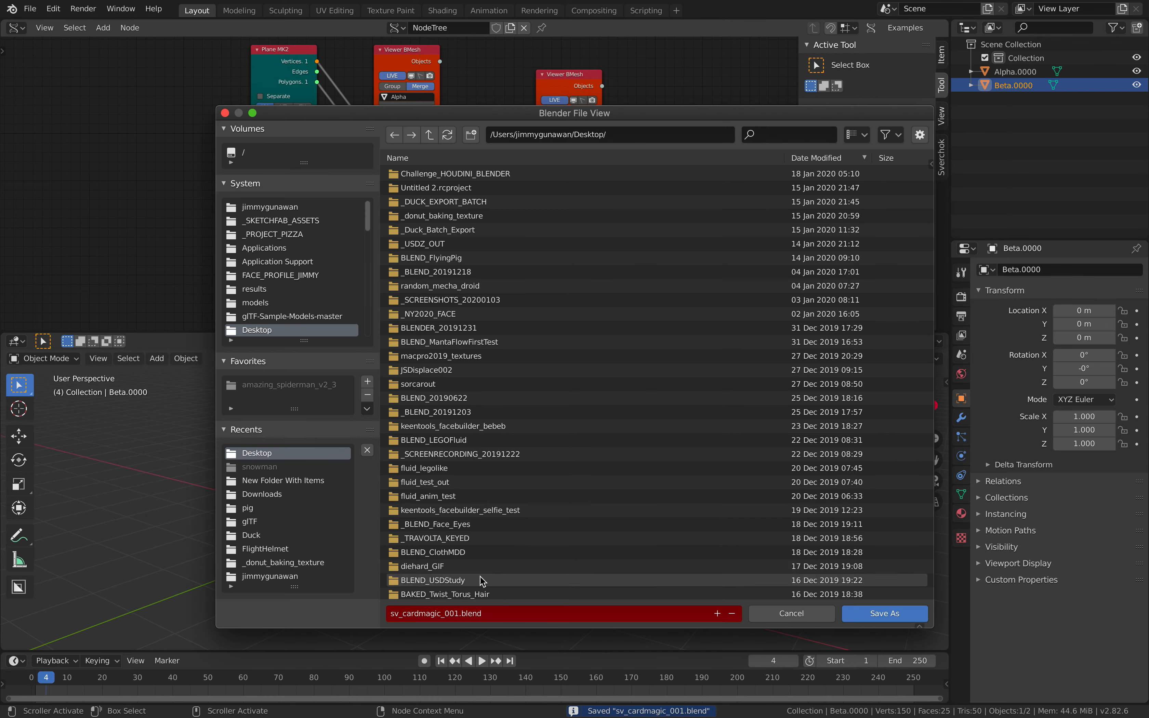
{"action": "left_click", "coordinate": [885, 613]}
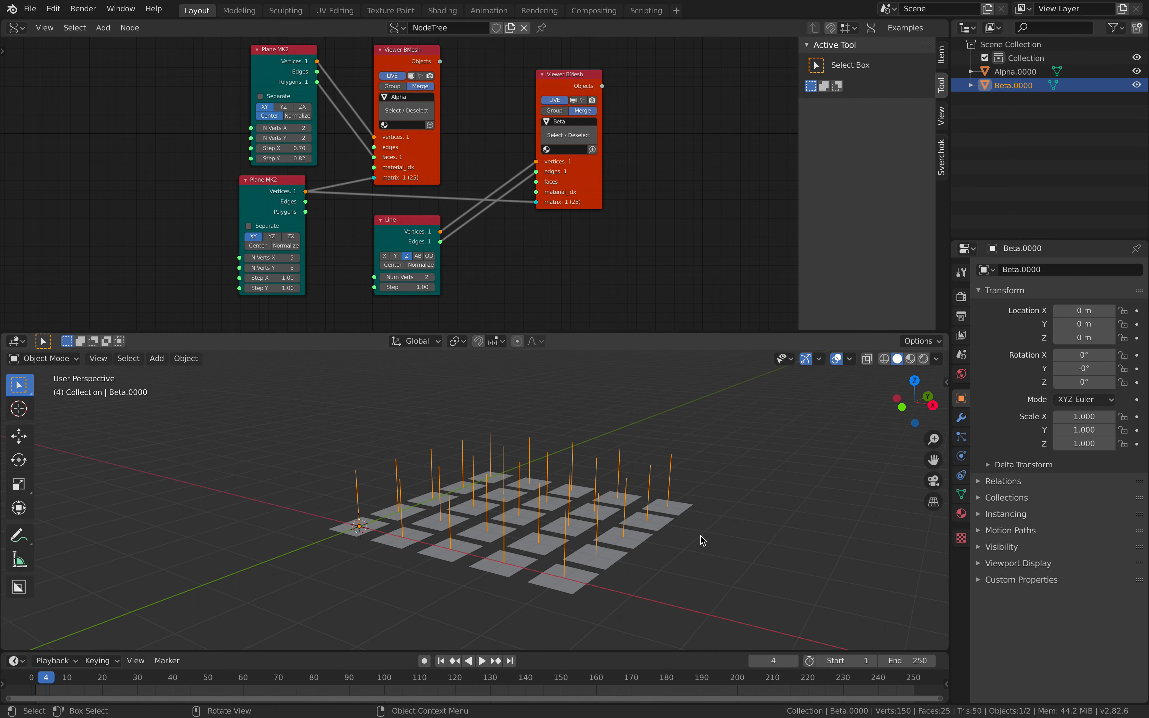
Add a Skin modifier to the Beta vertical lines object.
{"action": "middle_click_drag", "start_coordinate": [617, 527], "coordinate": [564, 492]}
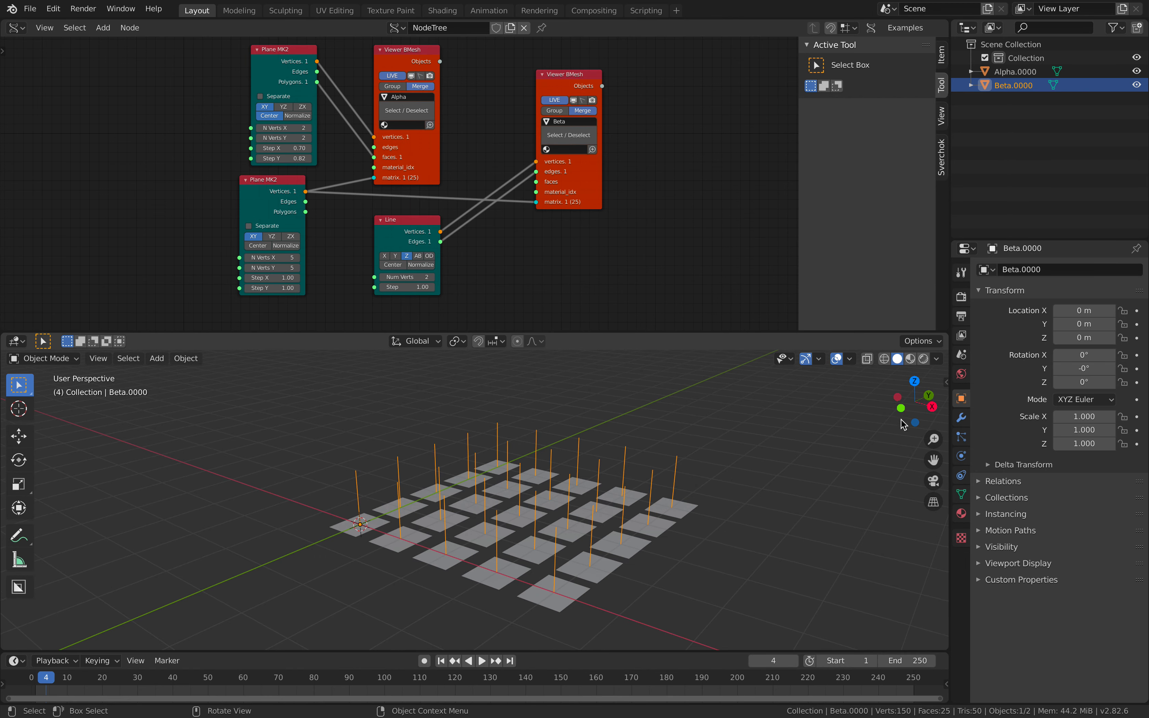
{"action": "left_click", "coordinate": [961, 418]}
{"action": "left_click", "coordinate": [1057, 269]}
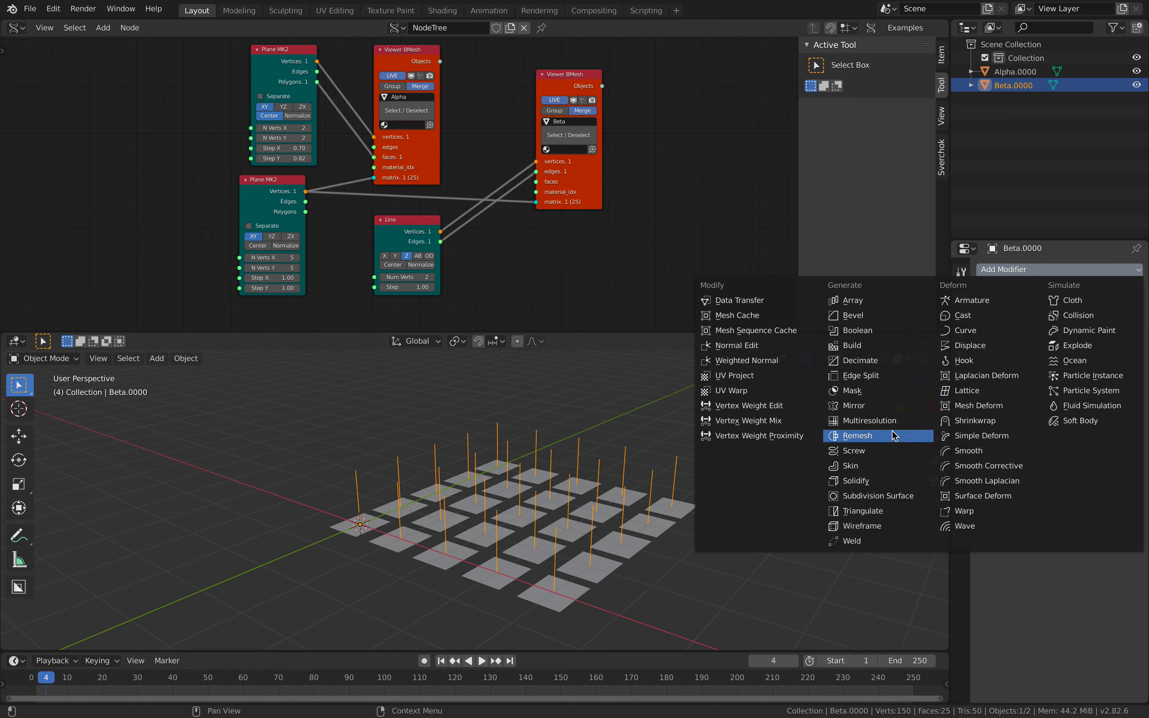
{"action": "left_click", "coordinate": [888, 465]}
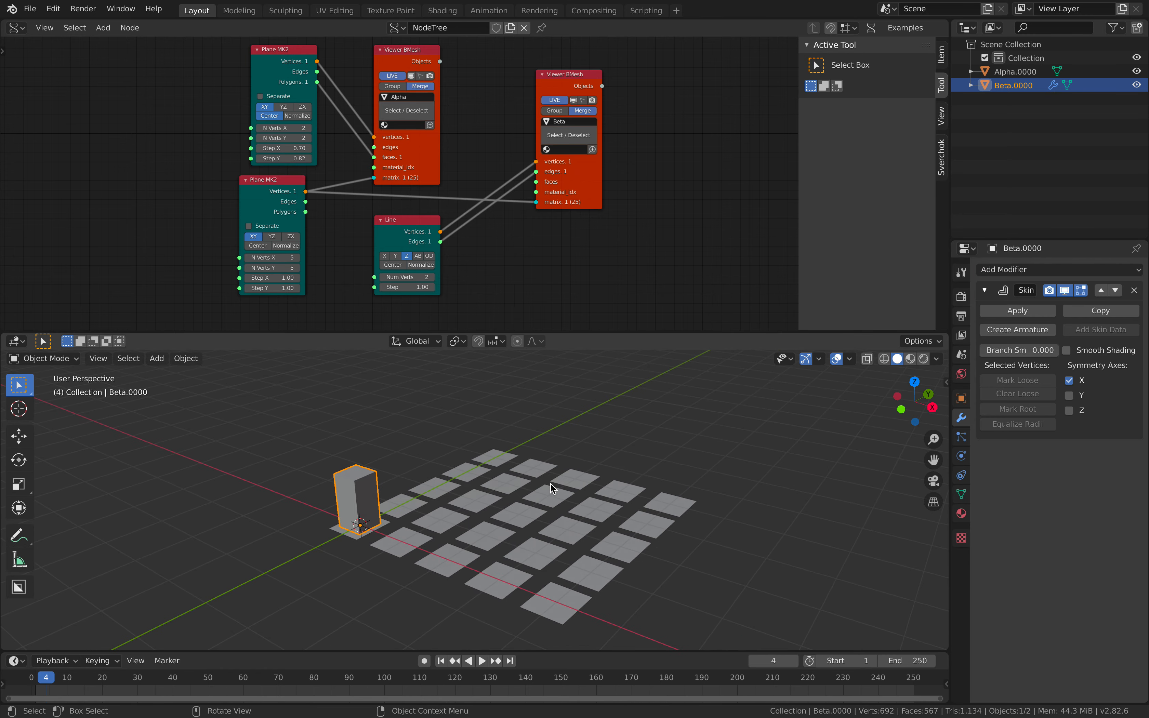
Enter Edit Mode on the Beta mesh and mark all its vertices as skin roots.
{"action": "key", "text": "Tab"}
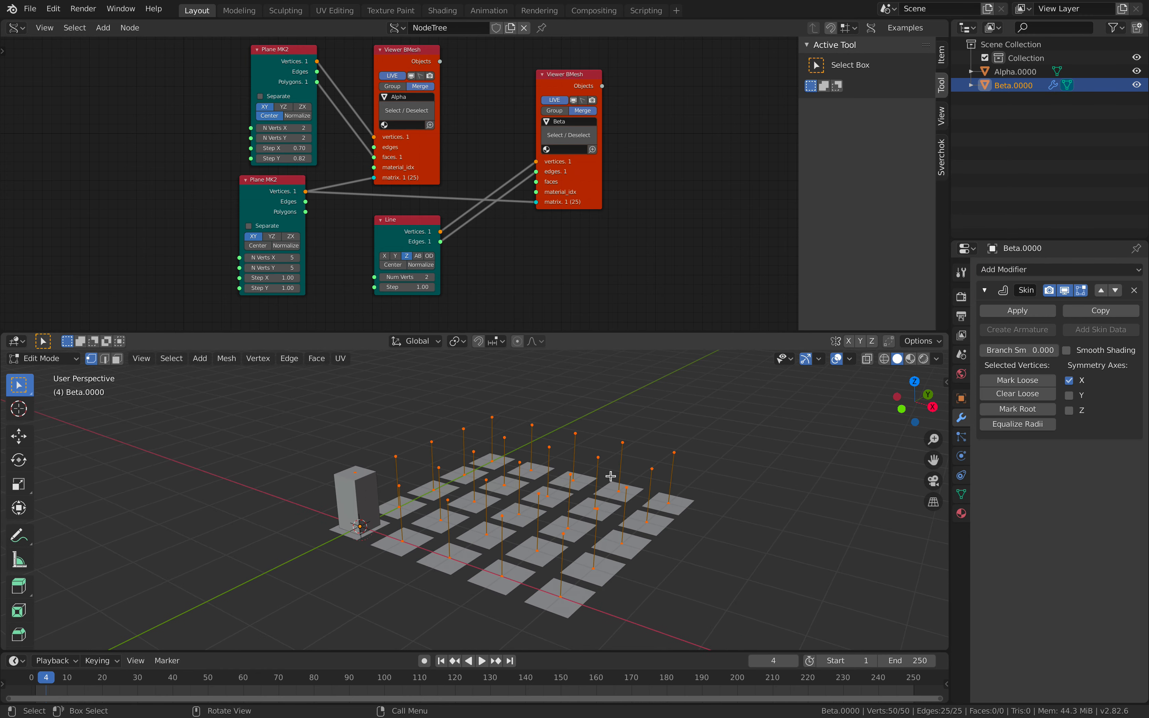
{"action": "key", "text": "F3"}
{"action": "type", "text": "sk"}
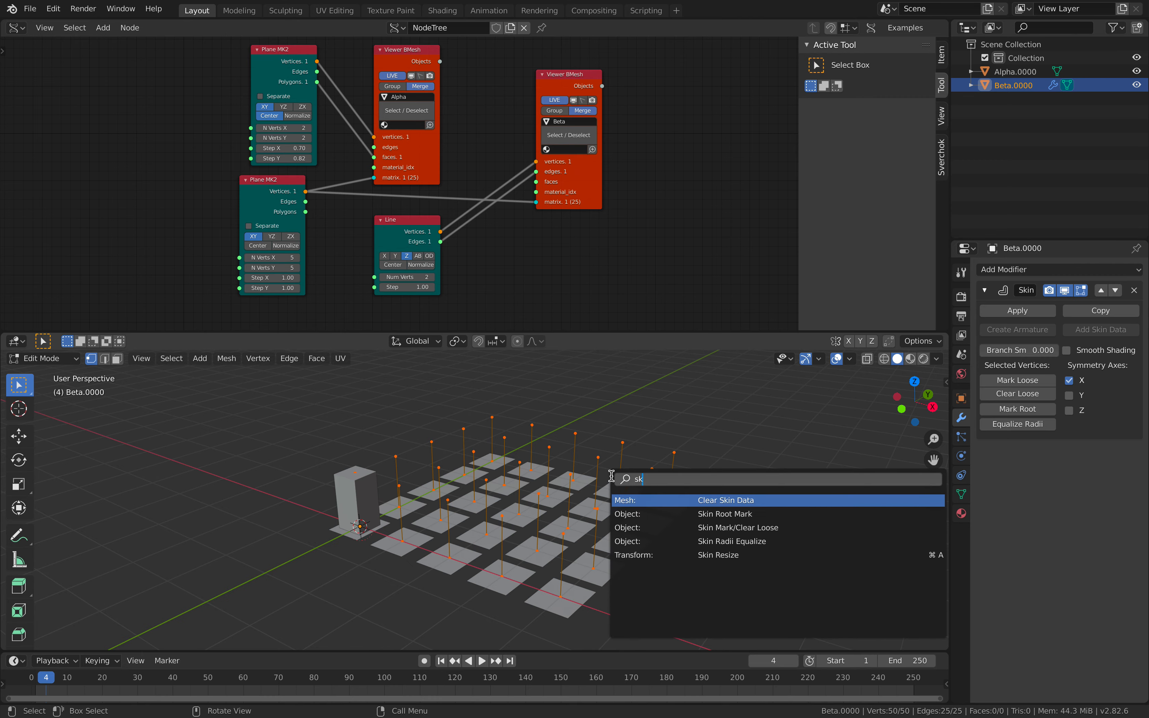
{"action": "type", "text": "in roo"}
{"action": "key", "text": "Return"}
Shrink the skin radius of all the Beta vertices with Skin Resize and return to Object Mode.
{"action": "middle_click_drag", "start_coordinate": [609, 475], "coordinate": [602, 467]}
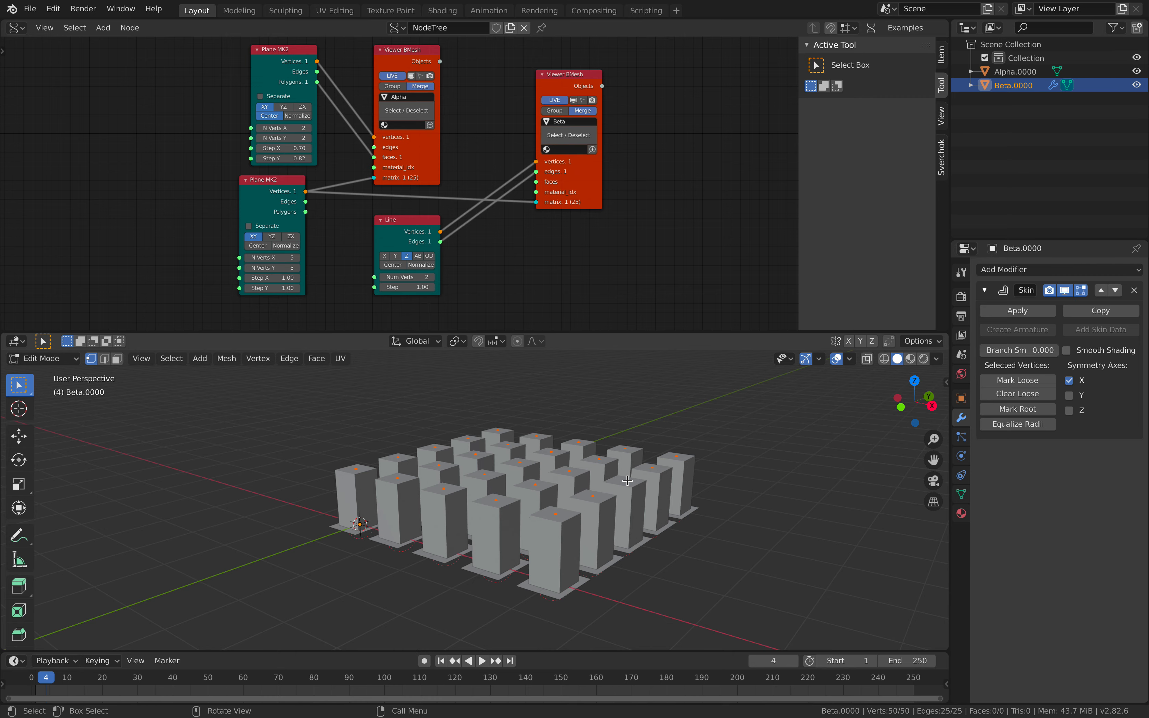
{"action": "key", "text": "ctrl+a"}
{"action": "left_click", "coordinate": [574, 488]}
{"action": "key", "text": "Tab"}
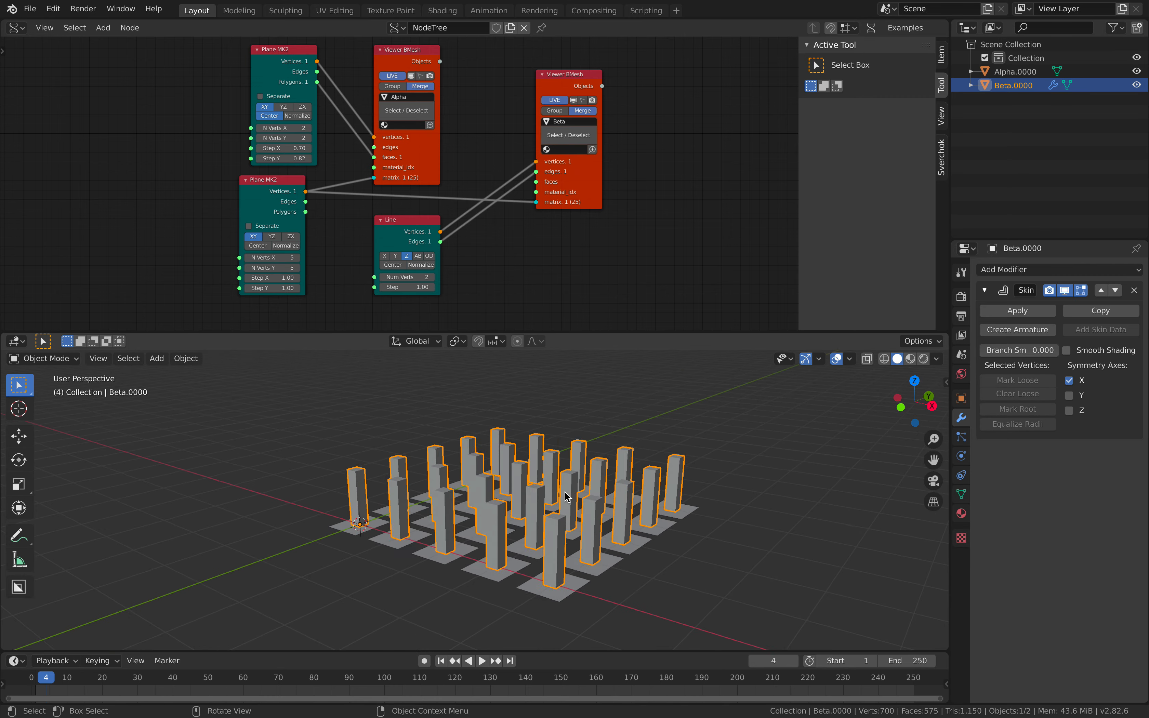
Create an armature from the Beta object's Skin modifier and save the file.
{"action": "left_click", "coordinate": [1006, 329]}
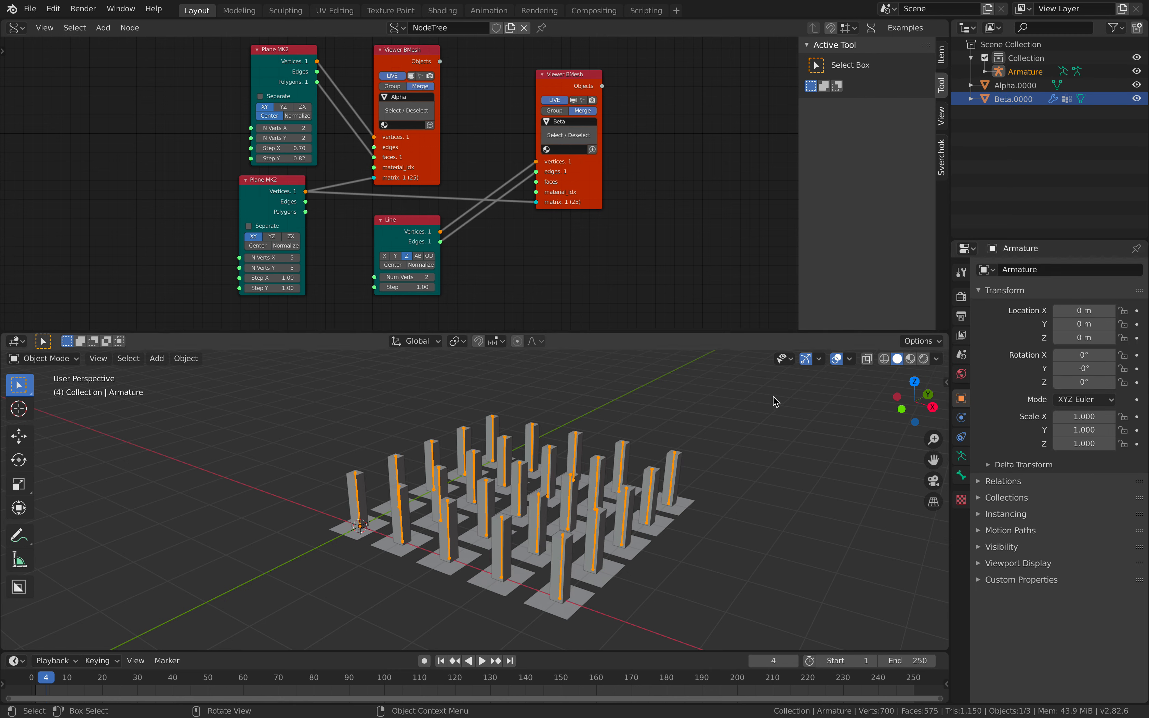
{"action": "key", "text": "super+s"}
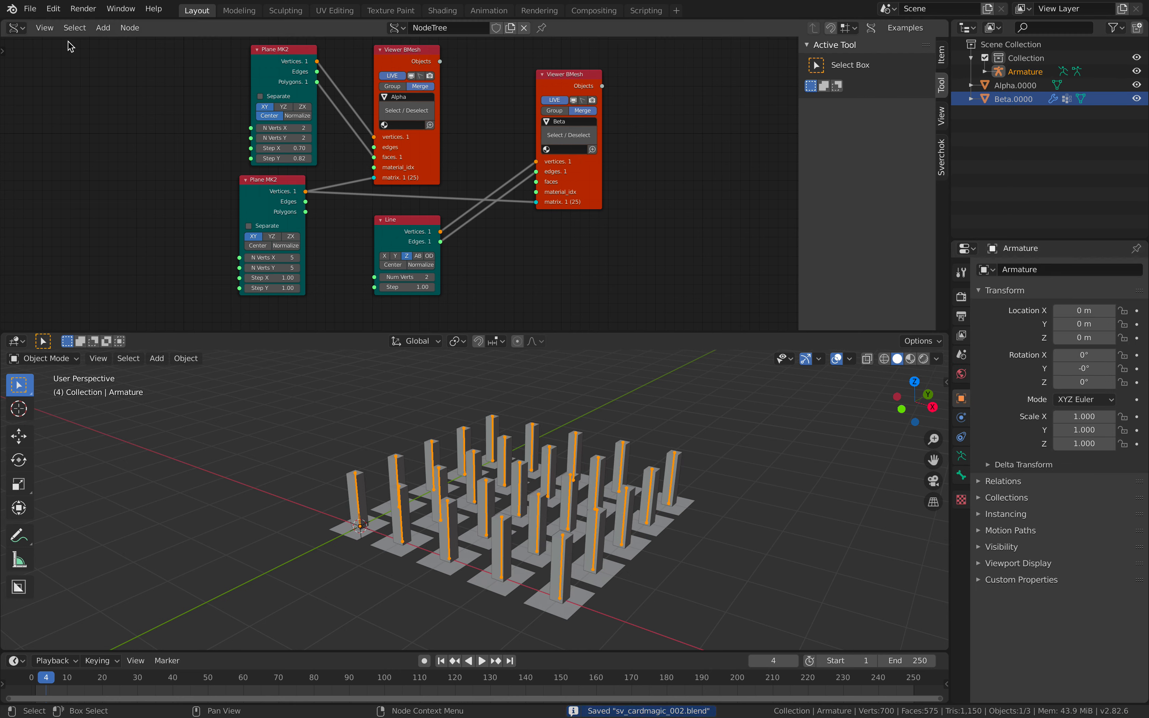
Save the scene under the new file name sv_cardmagic_003_baked.blend.
{"action": "left_click", "coordinate": [31, 9]}
{"action": "left_click", "coordinate": [58, 114]}
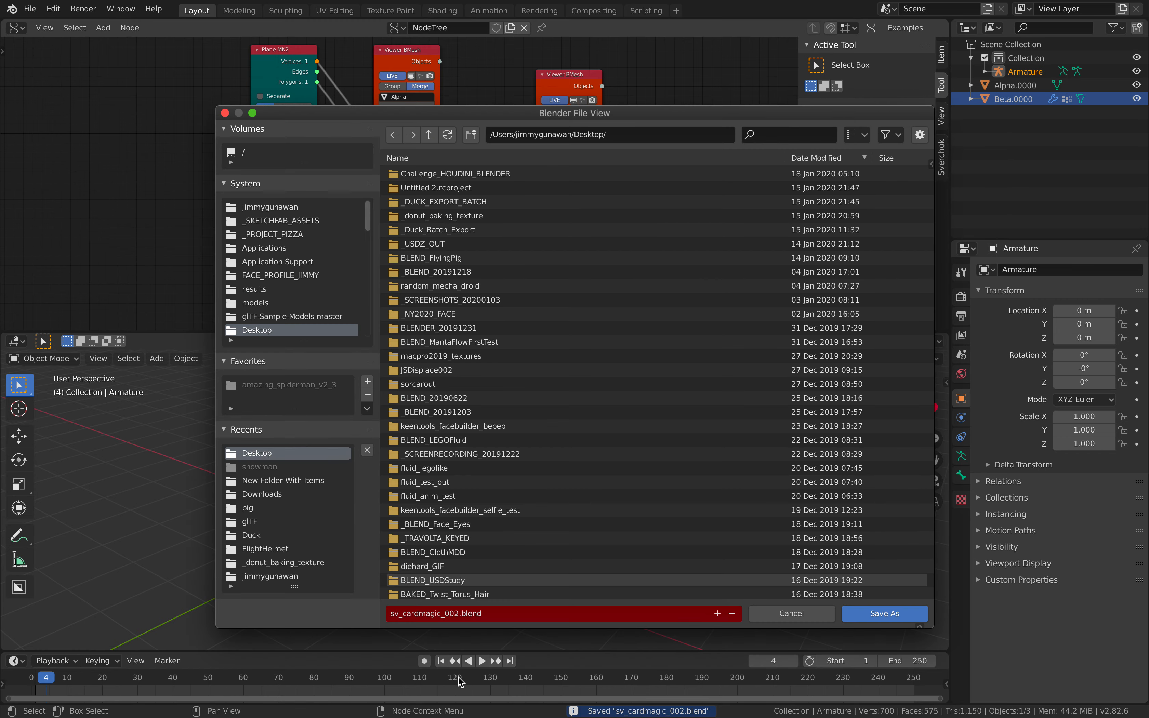
{"action": "left_click", "coordinate": [457, 619]}
{"action": "left_click", "coordinate": [458, 616]}
{"action": "key", "text": "BackSpace"}
{"action": "type", "text": "3_baked"}
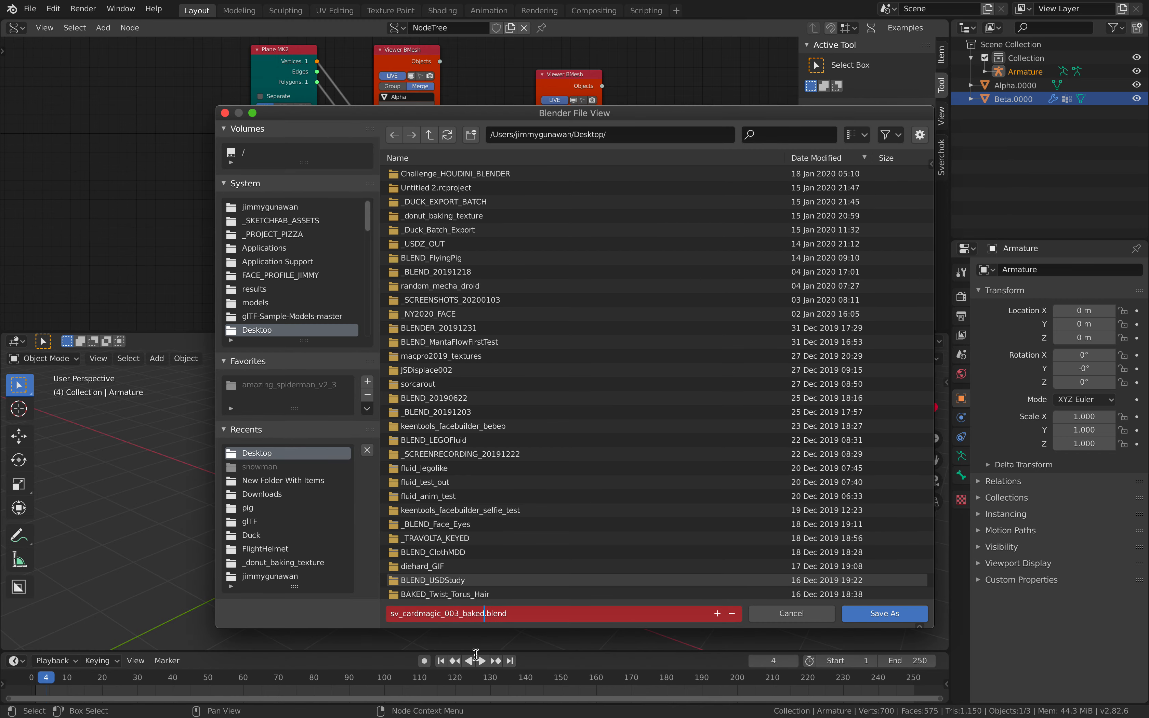
{"action": "key", "text": "Return"}
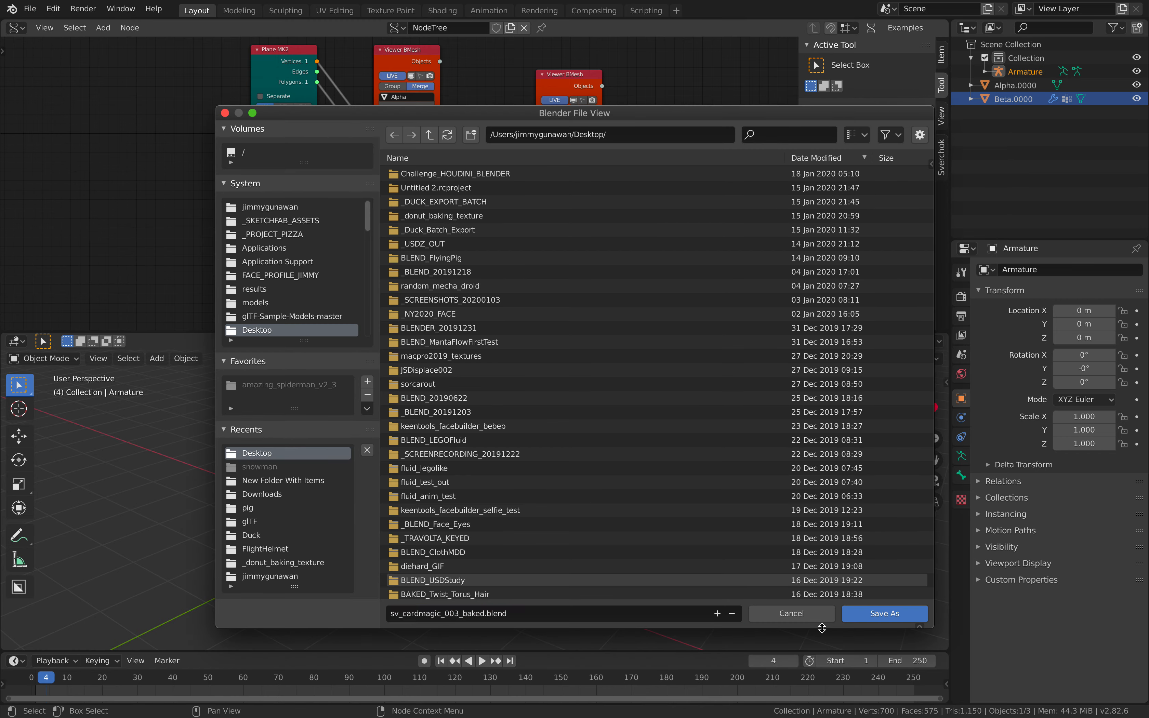
{"action": "left_click", "coordinate": [881, 613]}
Delete all nodes from the node tree and remove the skinned Beta mesh object from the scene.
{"action": "key", "text": "a"}
{"action": "key", "text": "x"}
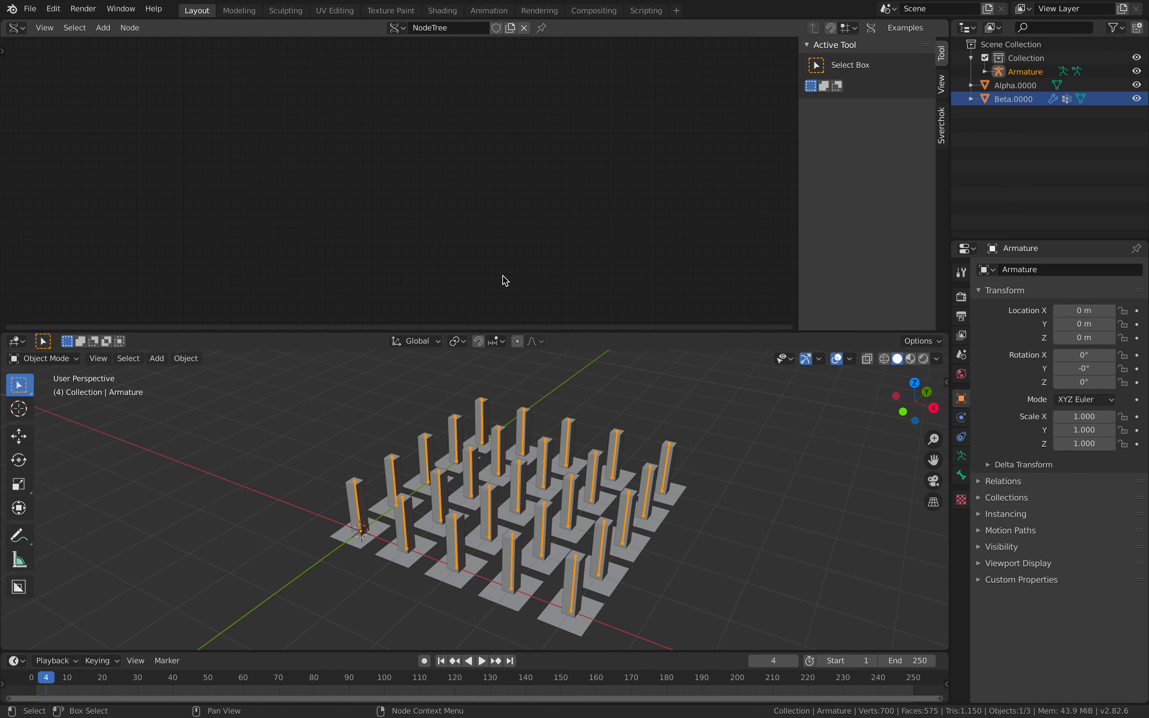
{"action": "left_click", "coordinate": [615, 432]}
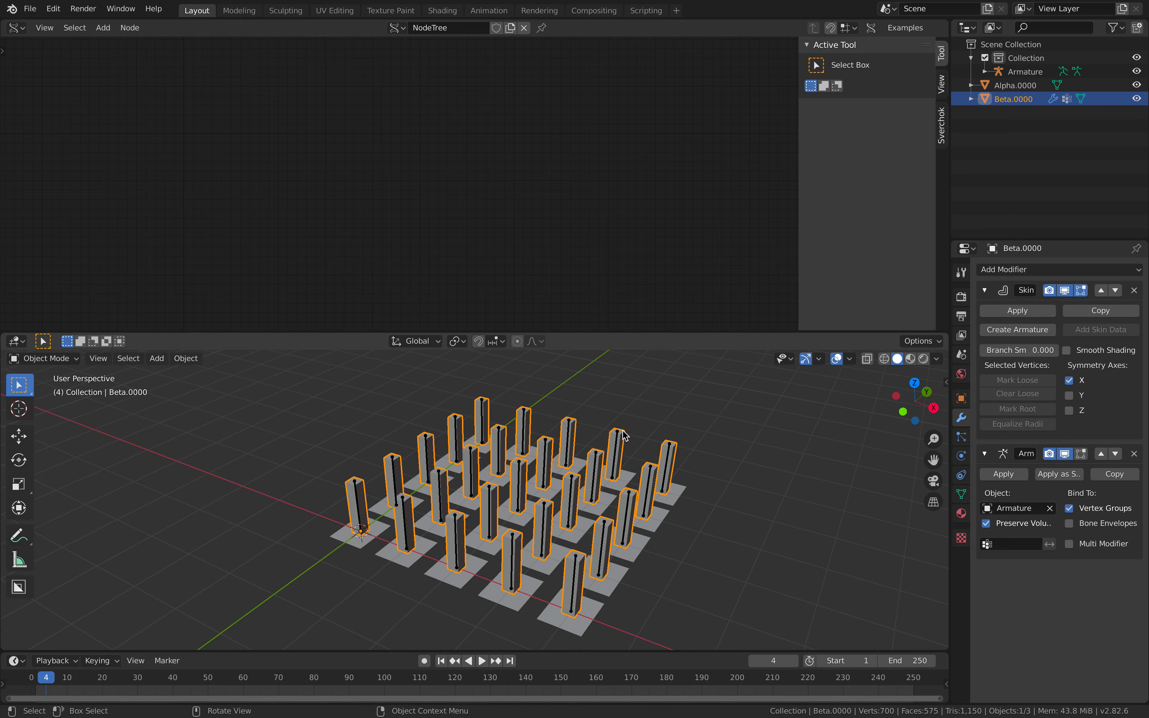
{"action": "key", "text": "x"}
{"action": "left_click", "coordinate": [628, 443]}
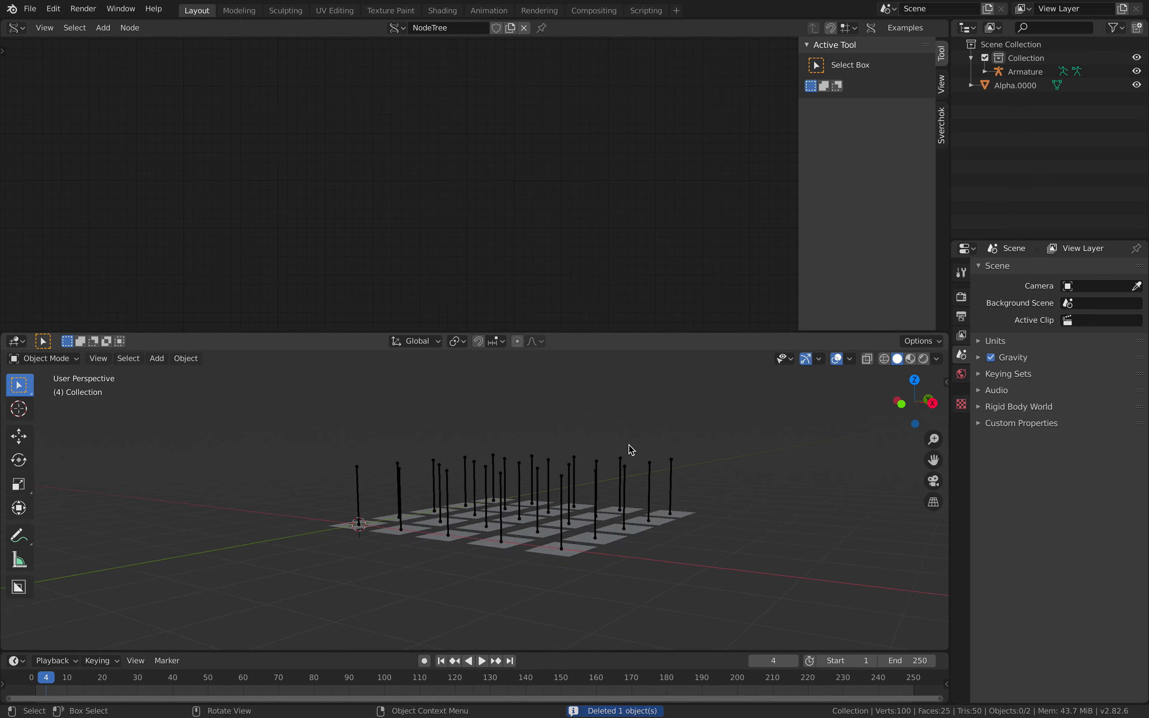
Parent the Alpha cards mesh to the Armature with automatic weights.
{"action": "left_click", "coordinate": [621, 463]}
{"action": "middle_click_drag", "start_coordinate": [621, 463], "coordinate": [675, 505]}
{"action": "left_click", "coordinate": [675, 505]}
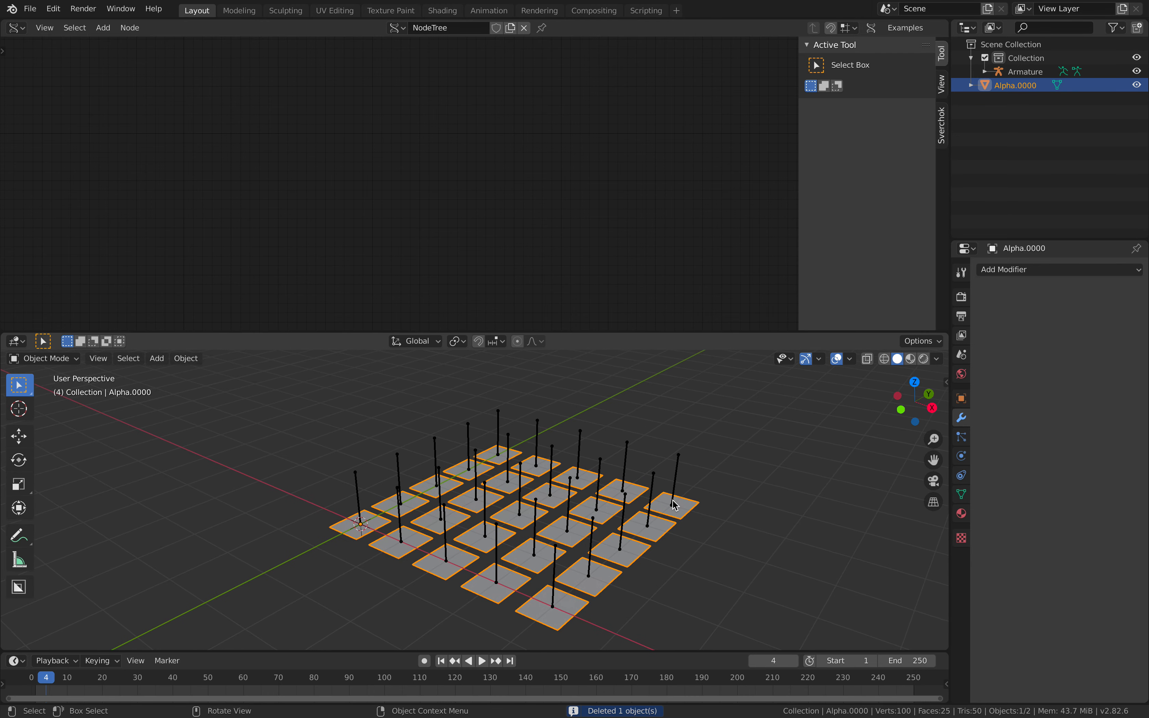
{"action": "left_click", "coordinate": [677, 483], "text": "shift"}
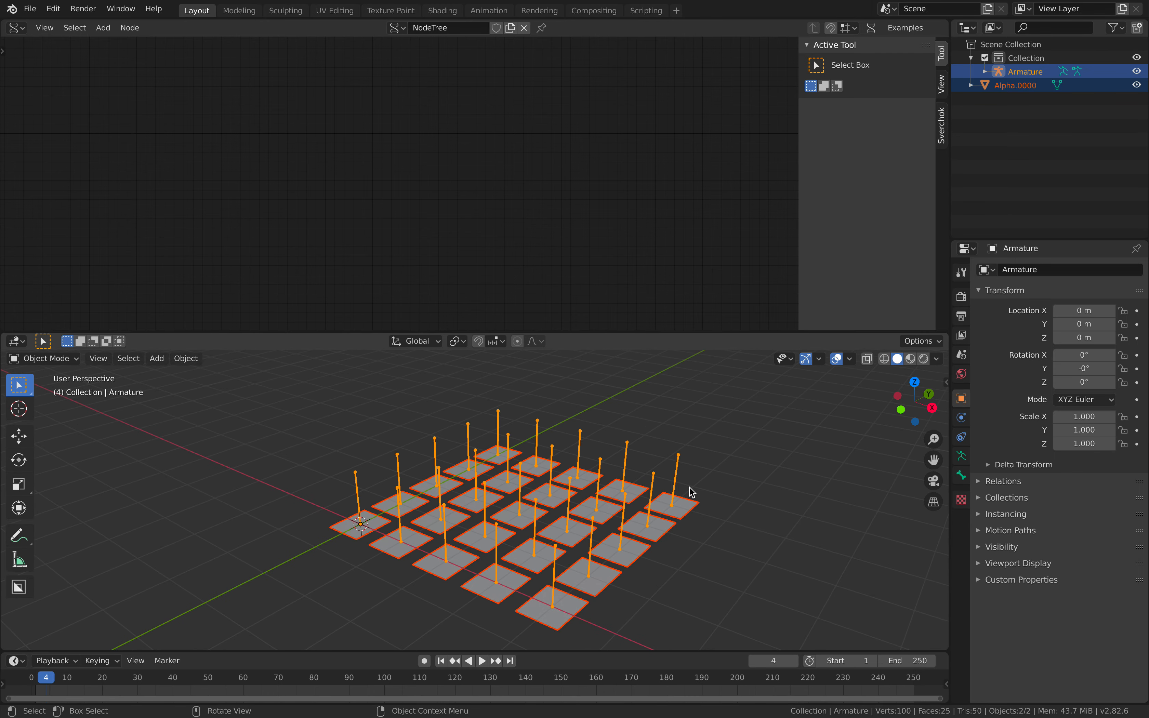
{"action": "key", "text": "super+p"}
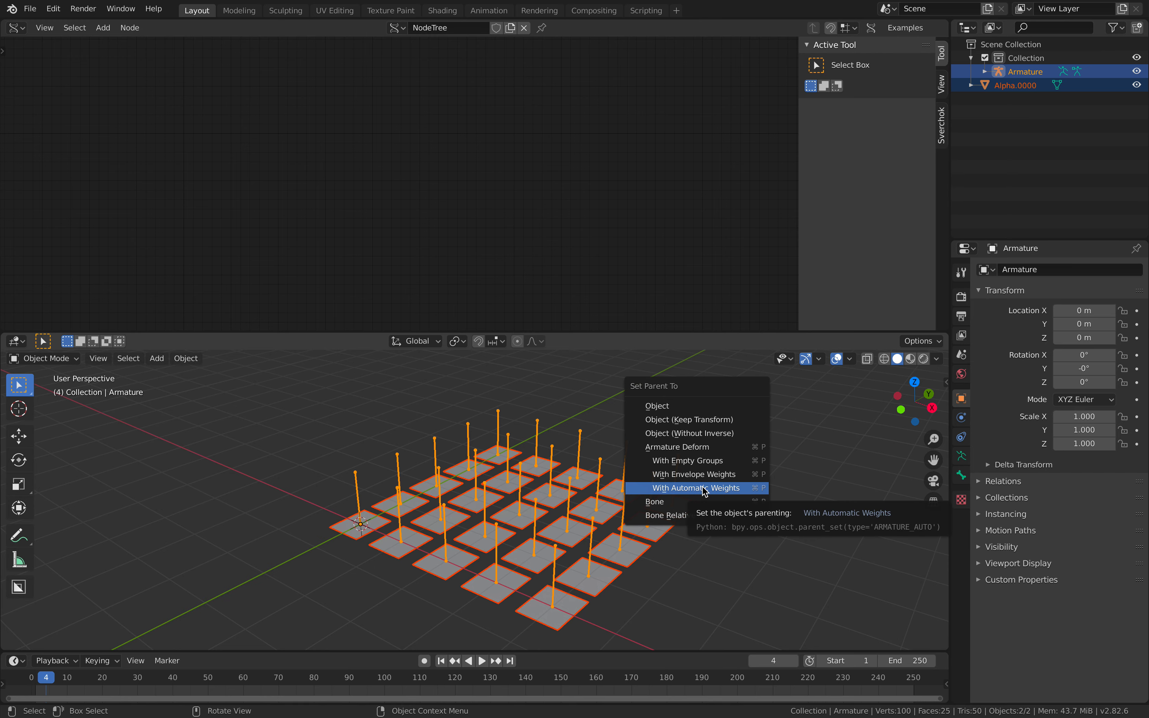
{"action": "left_click", "coordinate": [704, 488]}
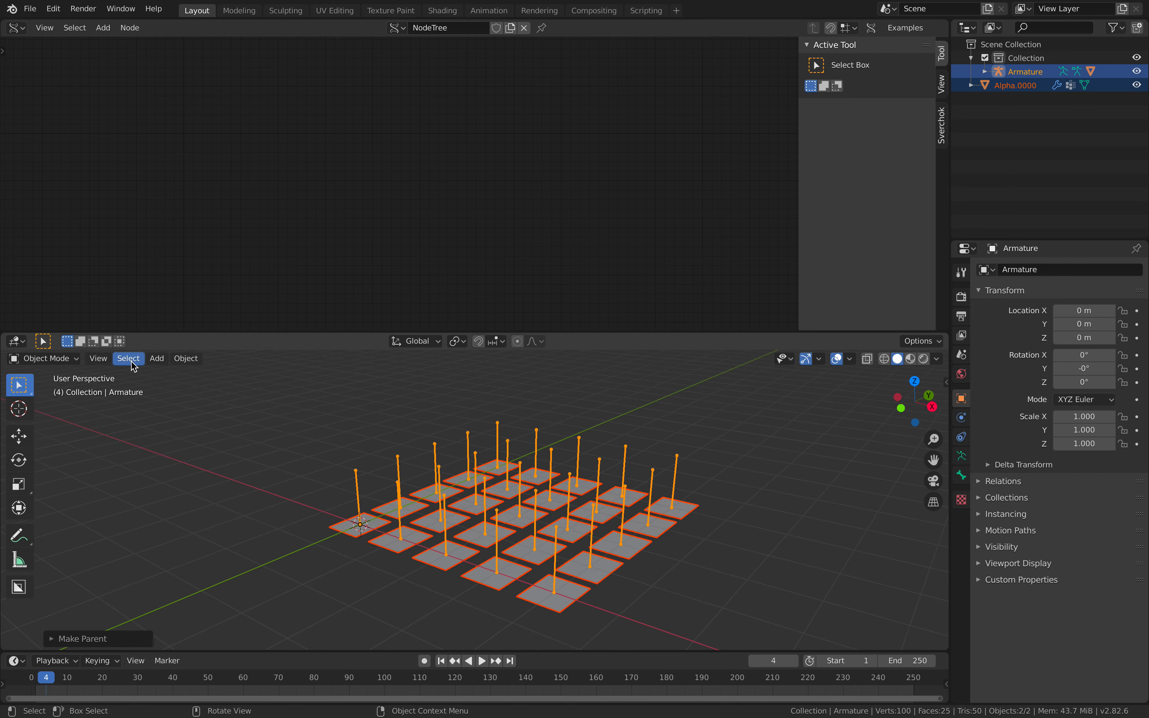
Switch the armature to Pose Mode, try to move a bone near the back of the grid, and tilt it with a trackball rotation.
{"action": "left_click", "coordinate": [71, 359]}
{"action": "left_click", "coordinate": [58, 404]}
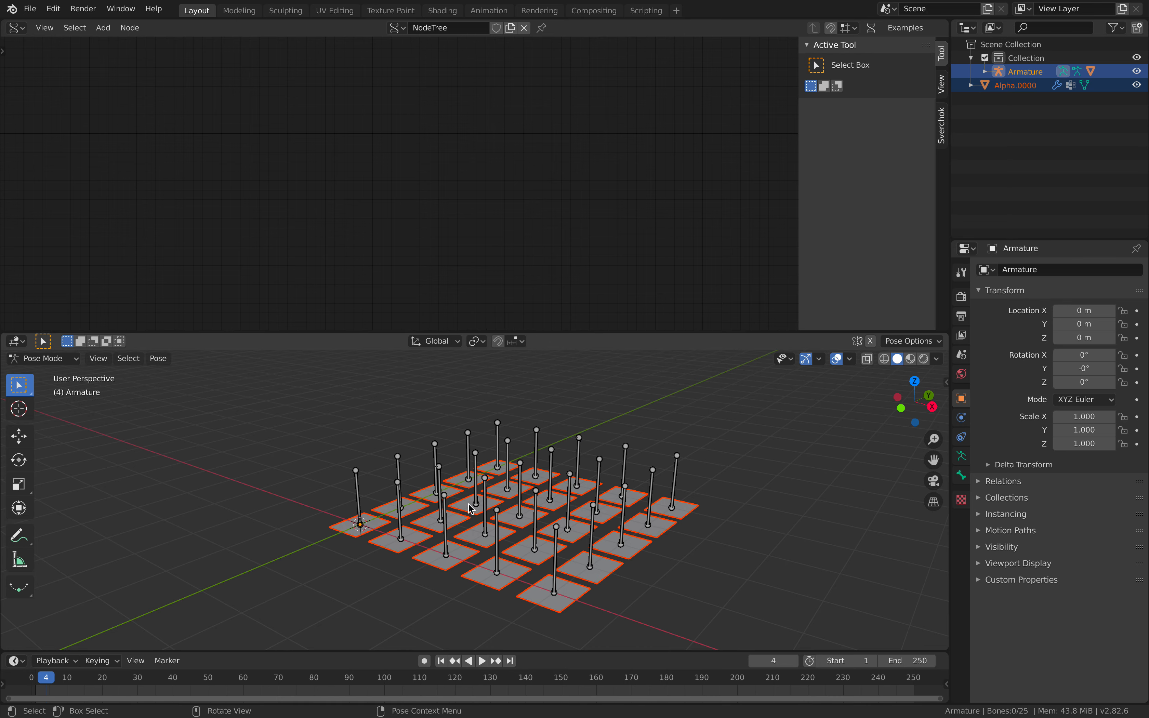
{"action": "left_click", "coordinate": [509, 457]}
{"action": "key", "text": "g"}
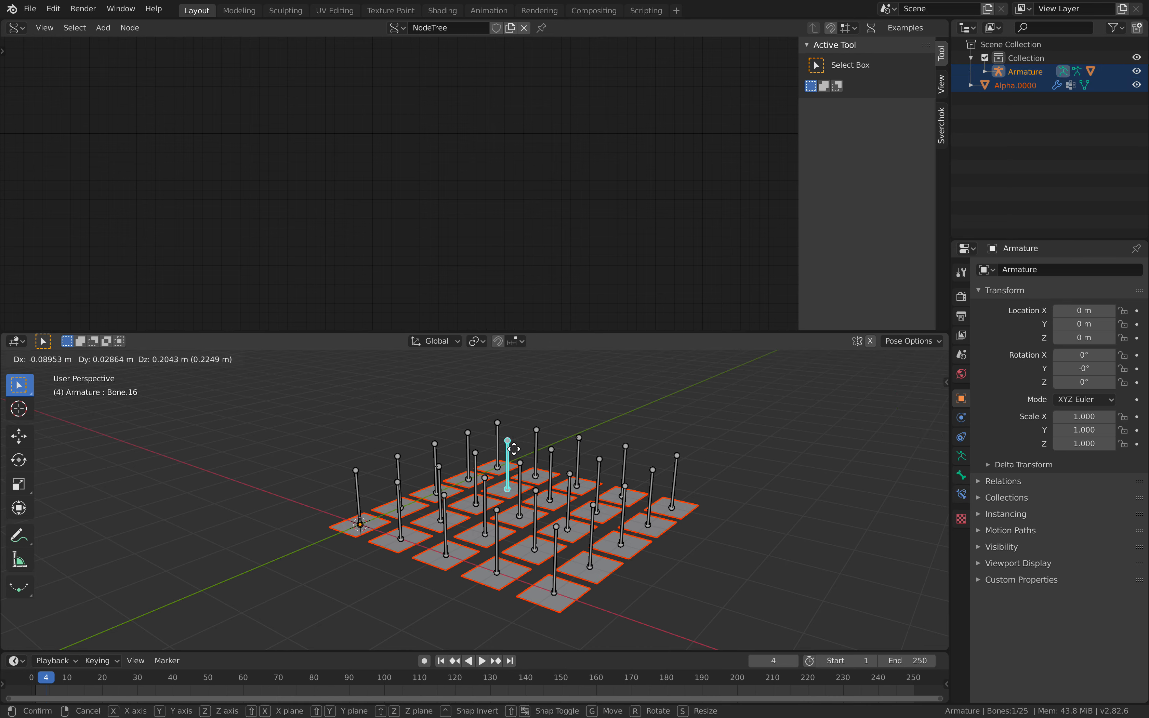
{"action": "left_click", "coordinate": [522, 460]}
{"action": "key", "text": "r"}
{"action": "key", "text": "r"}
{"action": "left_click", "coordinate": [538, 479]}
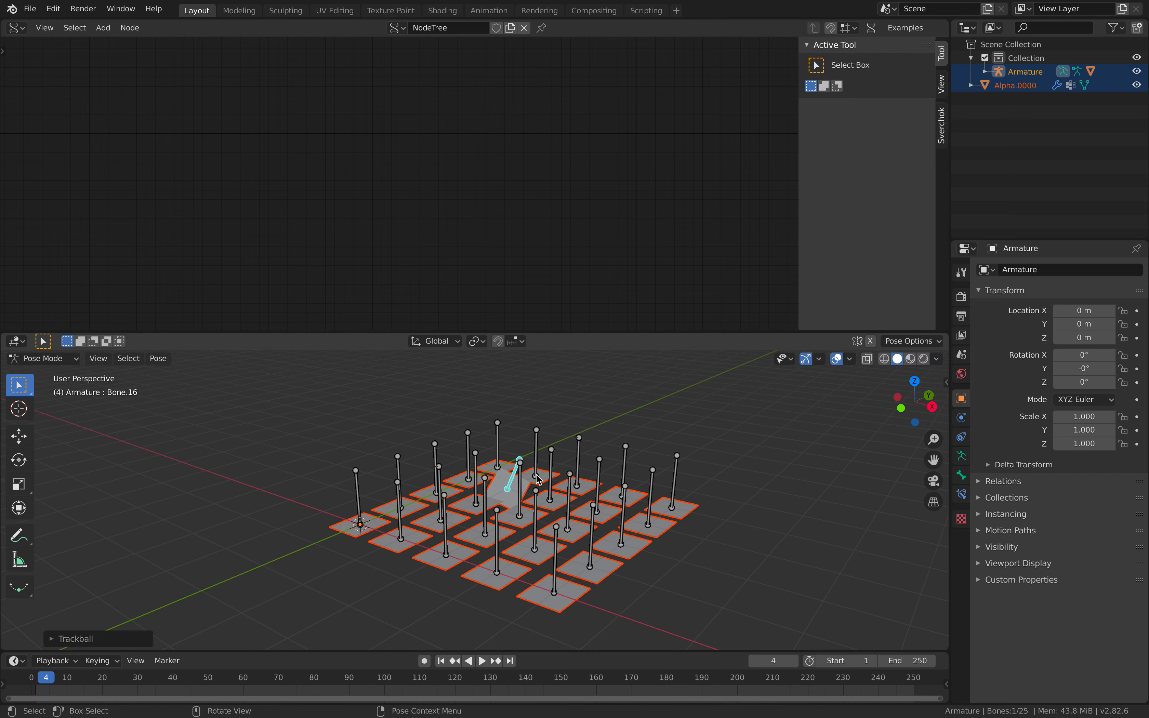
Rotate the middle bone of the outer row and its far corner bone, and move the corner bone upward.
{"action": "left_click", "coordinate": [583, 455]}
{"action": "middle_click_drag", "start_coordinate": [595, 455], "coordinate": [599, 465]}
{"action": "key", "text": "r"}
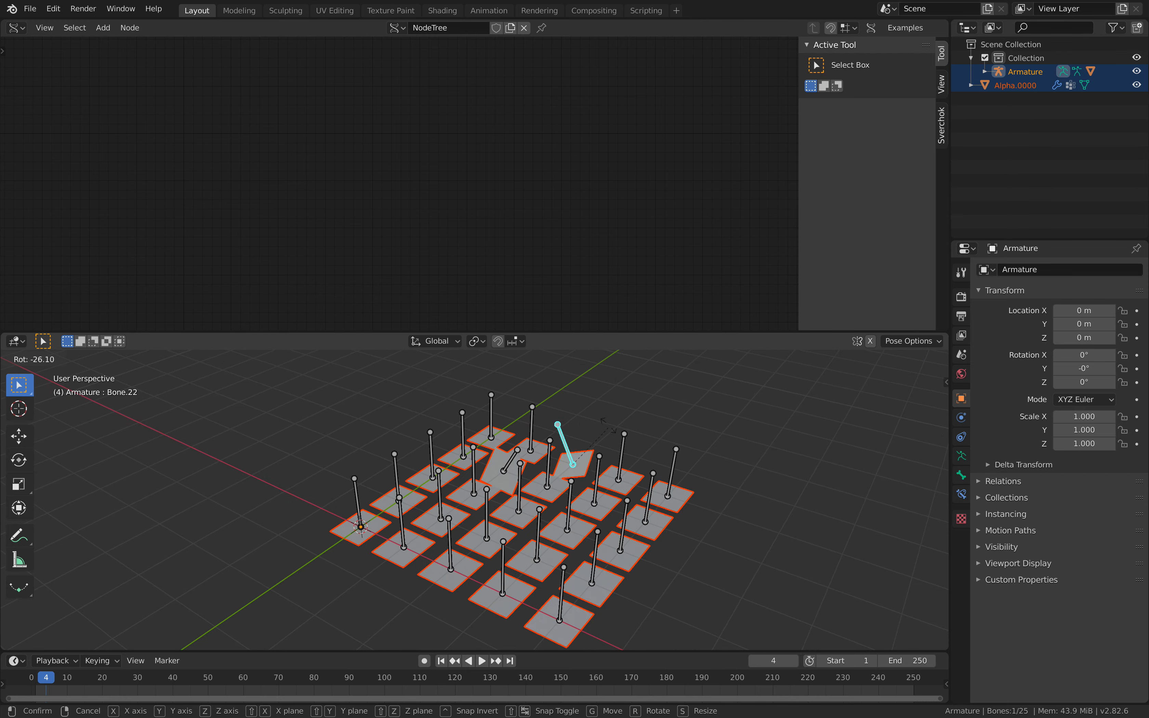
{"action": "left_click", "coordinate": [625, 425]}
{"action": "left_click", "coordinate": [673, 478]}
{"action": "key", "text": "r"}
{"action": "left_click", "coordinate": [708, 490]}
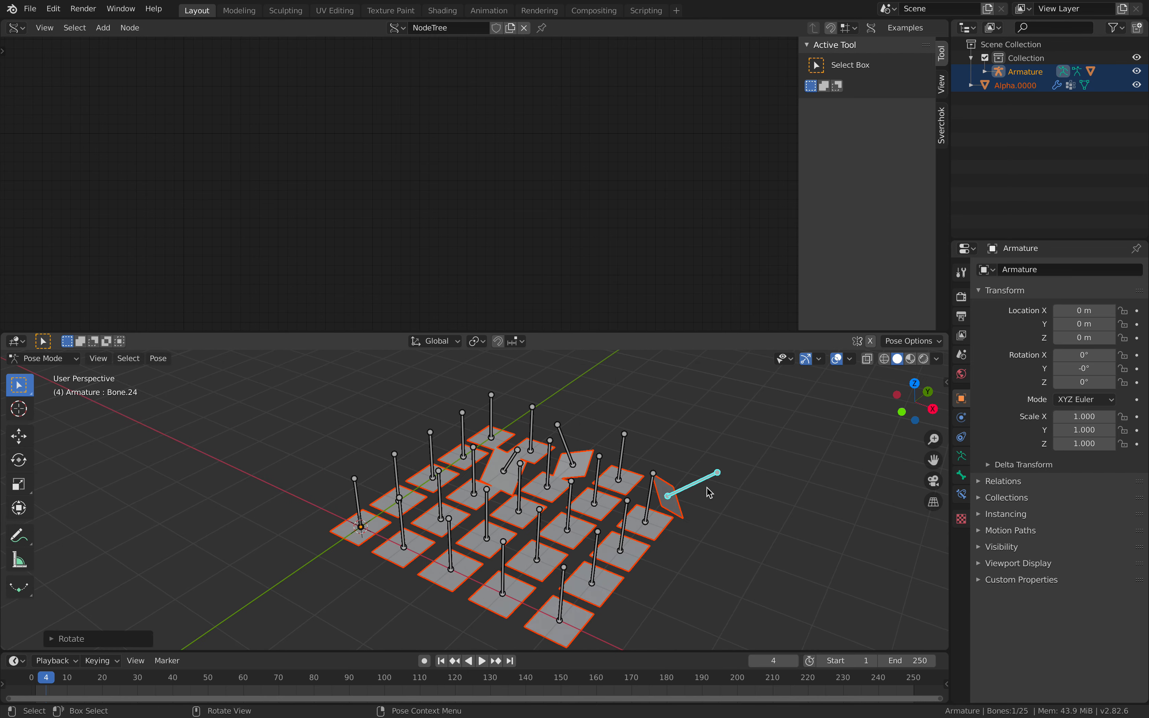
{"action": "key", "text": "g"}
{"action": "left_click", "coordinate": [682, 448]}
Clear the parent of all bones in the armature's Edit Mode.
{"action": "key", "text": "Tab"}
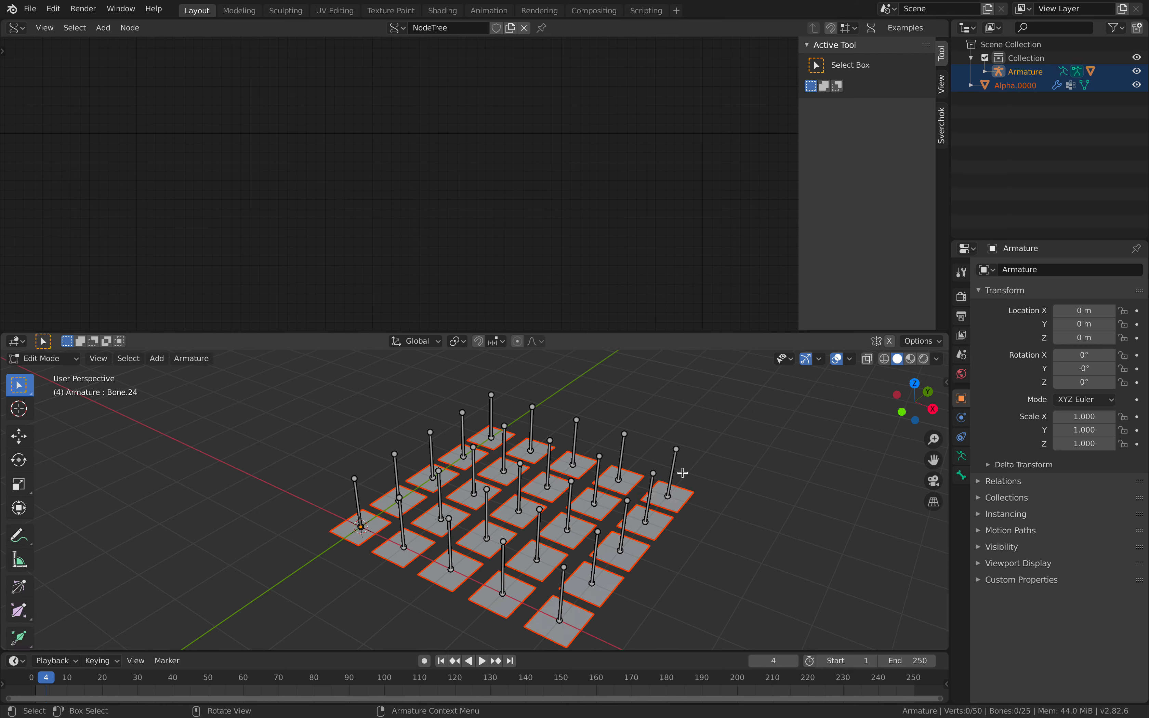
{"action": "left_click", "coordinate": [43, 358]}
{"action": "key", "text": "a"}
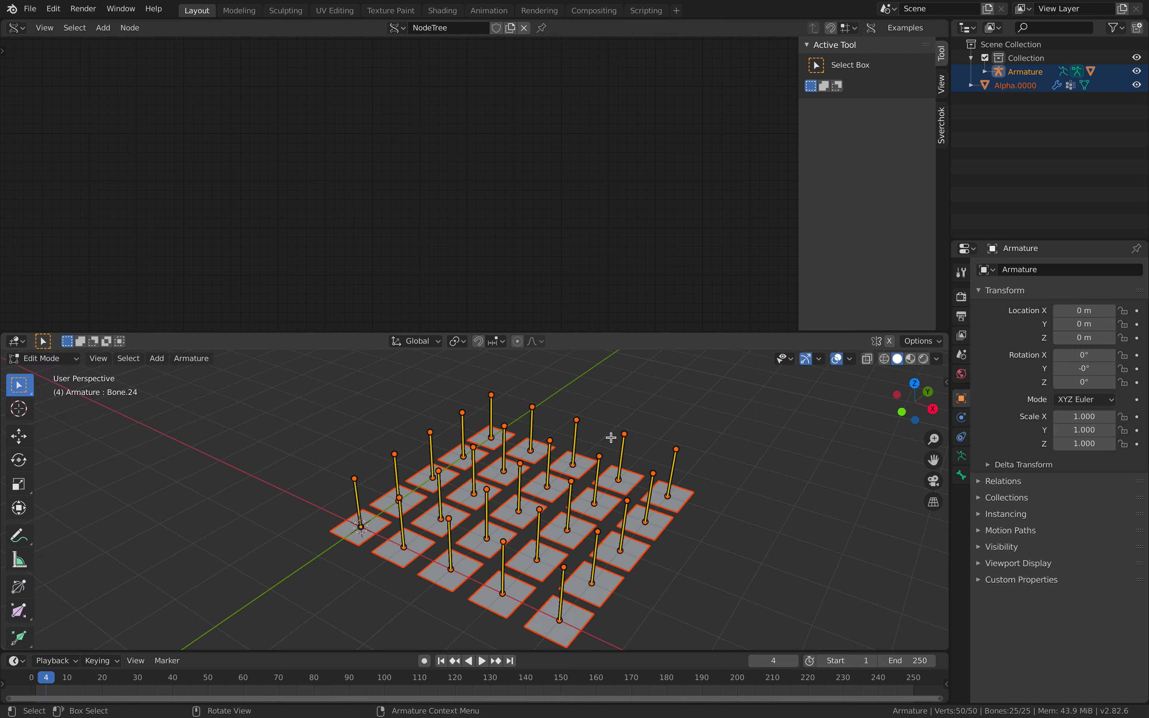
{"action": "key", "text": "F3"}
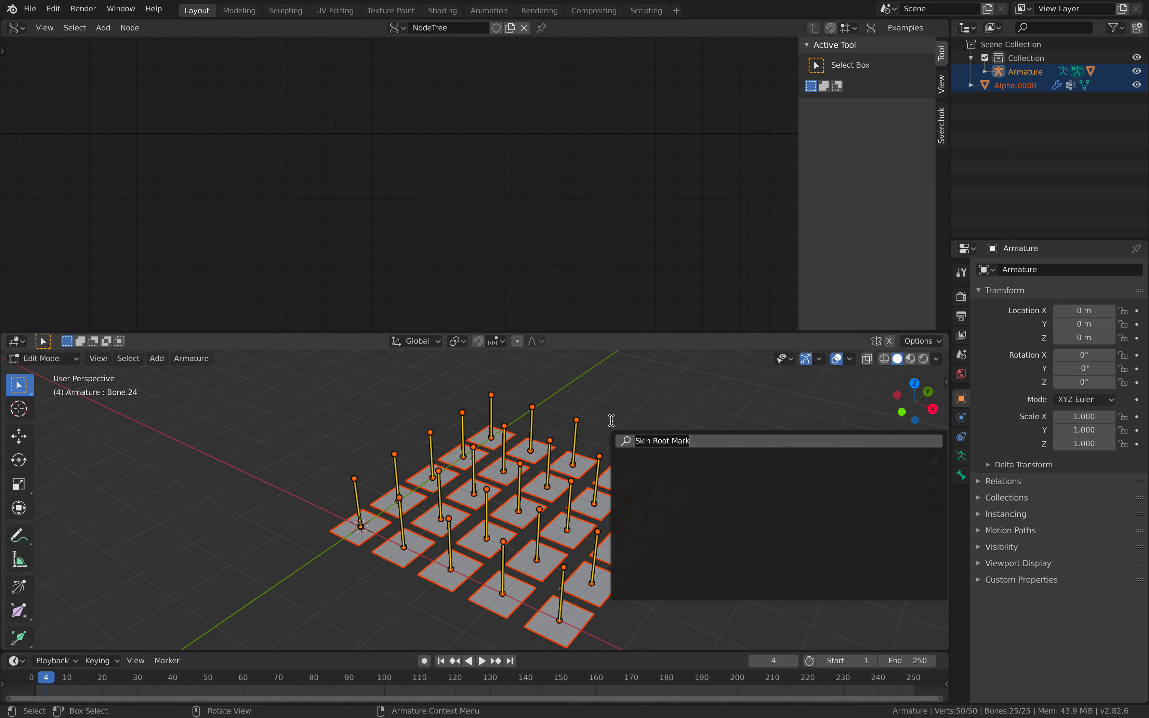
{"action": "type", "text": "clear pa"}
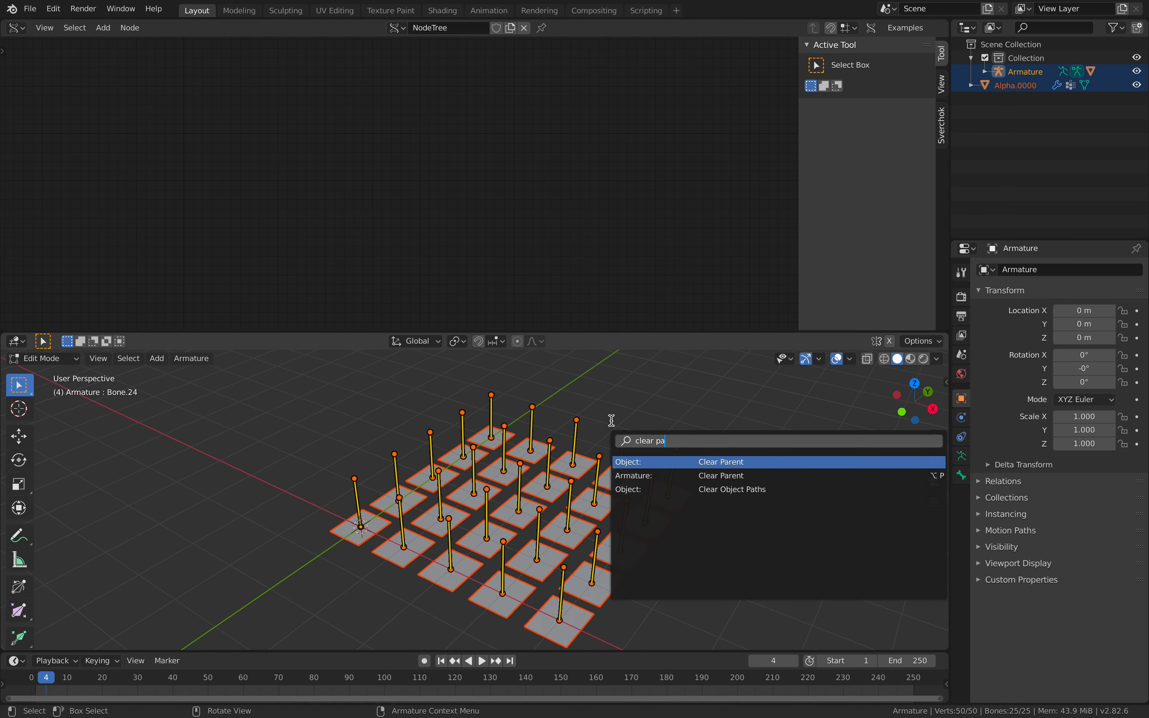
{"action": "left_click", "coordinate": [640, 476]}
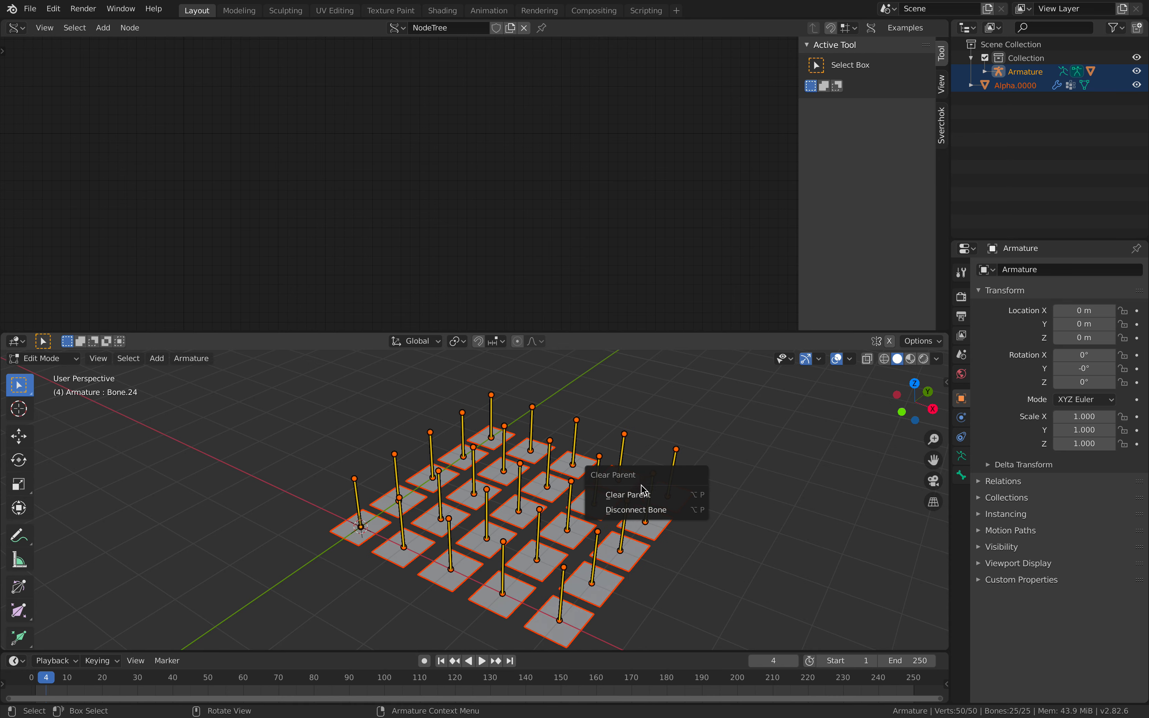
{"action": "left_click", "coordinate": [629, 495]}
Return the armature to Pose Mode and raise two separate bones with their cards above the grid.
{"action": "left_click", "coordinate": [46, 359]}
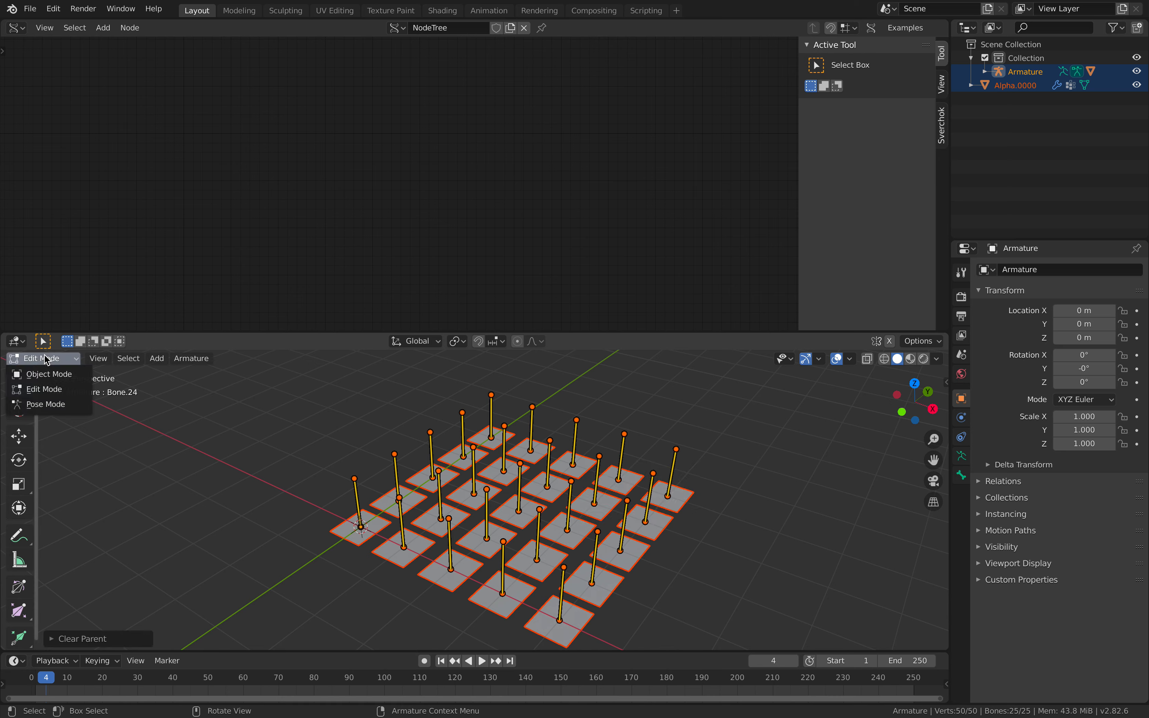
{"action": "left_click", "coordinate": [53, 404]}
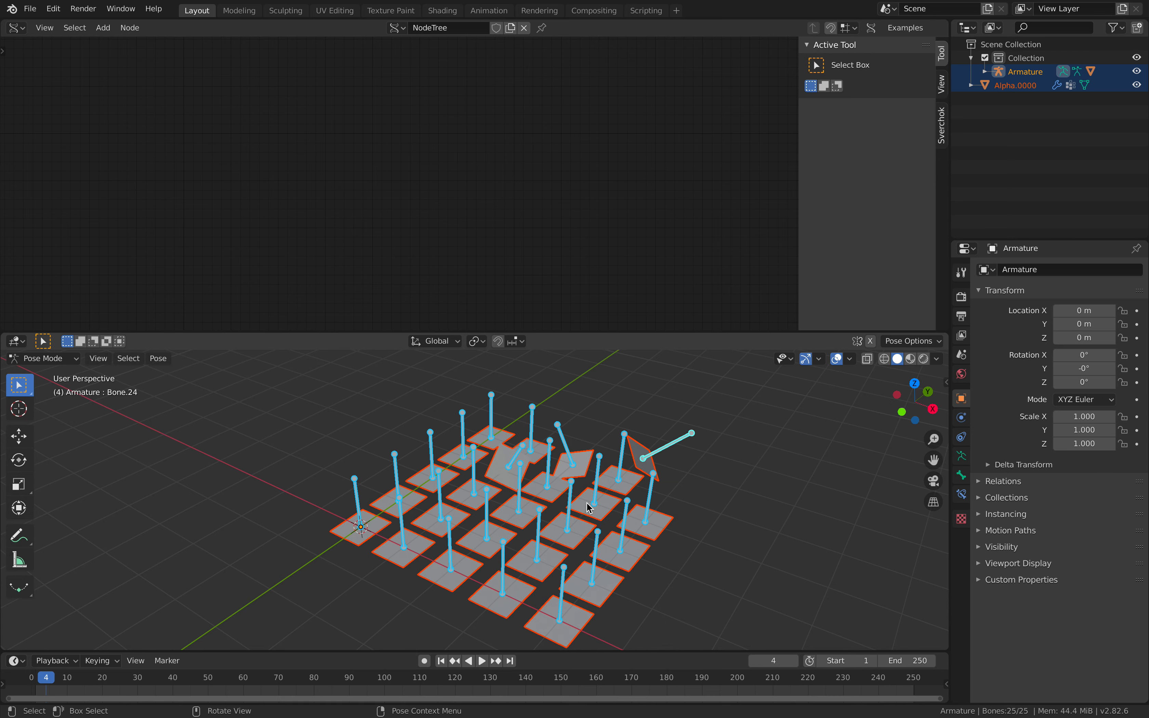
{"action": "key", "text": "alt+a"}
{"action": "left_click", "coordinate": [567, 505]}
{"action": "key", "text": "g"}
{"action": "left_click", "coordinate": [564, 439]}
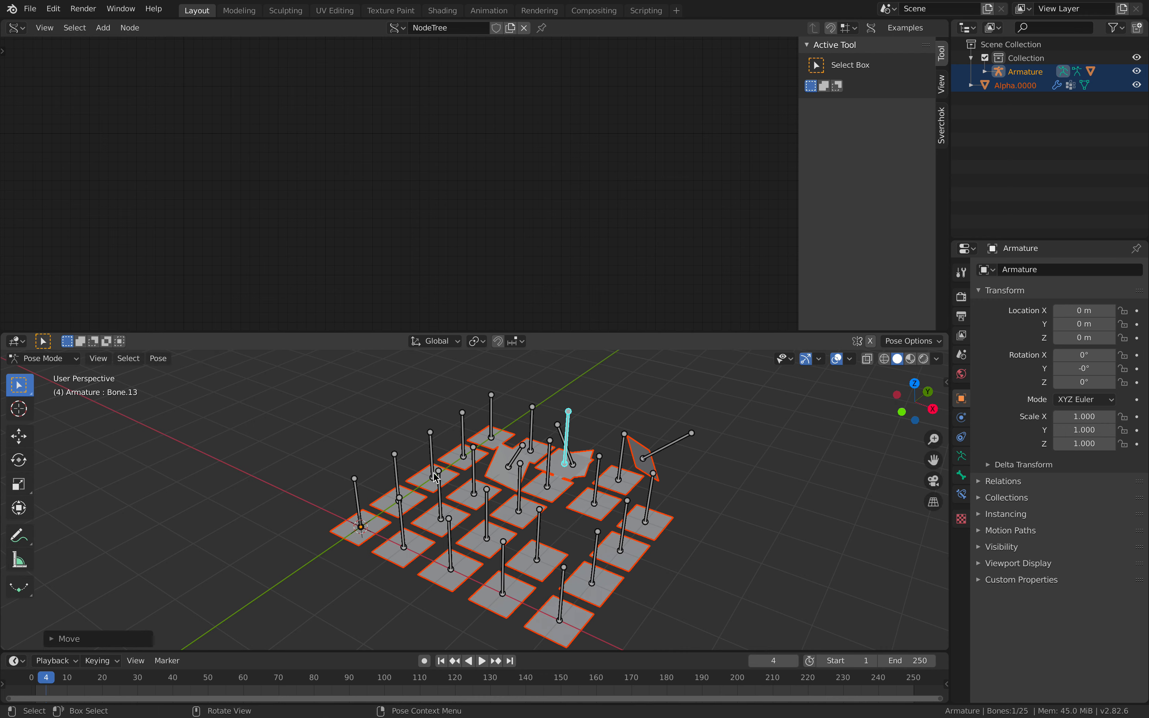
{"action": "left_click", "coordinate": [398, 484]}
{"action": "key", "text": "g"}
{"action": "left_click", "coordinate": [387, 437]}
Clear the location and rotation of all bones in Pose Mode, and switch the armature to Edit Mode.
{"action": "mouse_move", "coordinate": [546, 489]}
{"action": "middle_mouse_down"}
{"action": "mouse_move", "coordinate": [510, 489]}
{"action": "mouse_move", "coordinate": [547, 488]}
{"action": "middle_mouse_up"}
{"action": "key", "text": "a"}
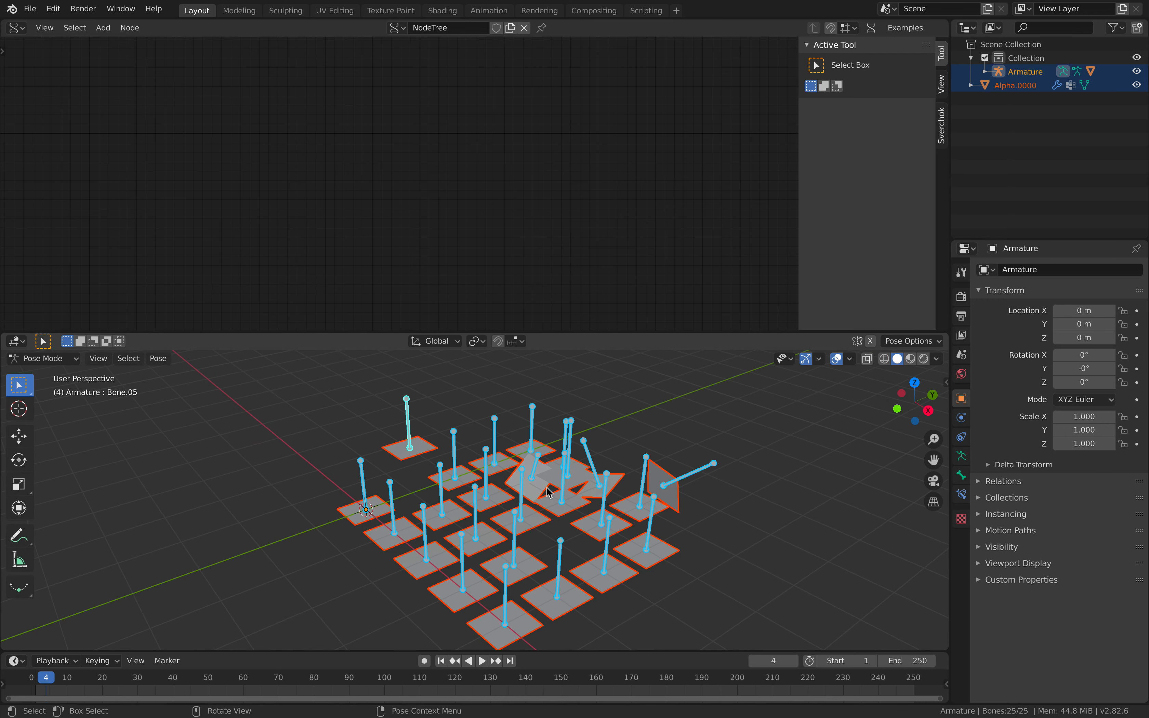
{"action": "key", "text": "alt+g"}
{"action": "key", "text": "alt+r"}
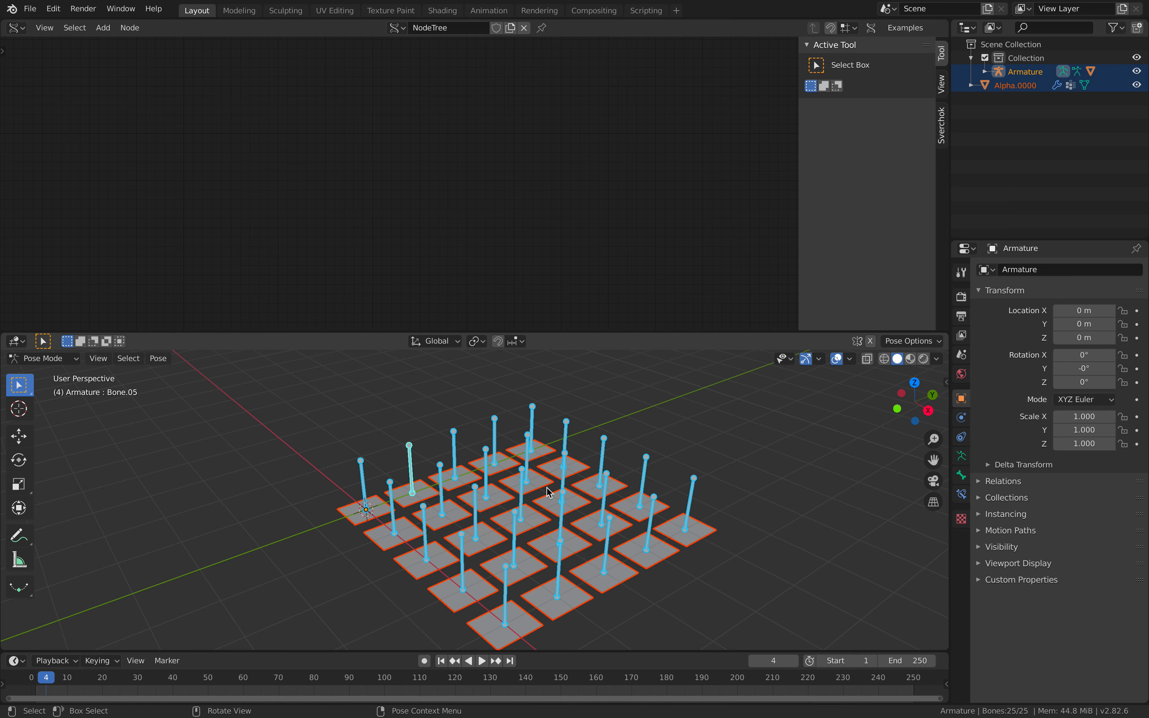
{"action": "middle_click_drag", "start_coordinate": [547, 488], "coordinate": [571, 498]}
{"action": "key", "text": "Tab"}
{"action": "middle_click_drag", "start_coordinate": [399, 465], "coordinate": [284, 404]}
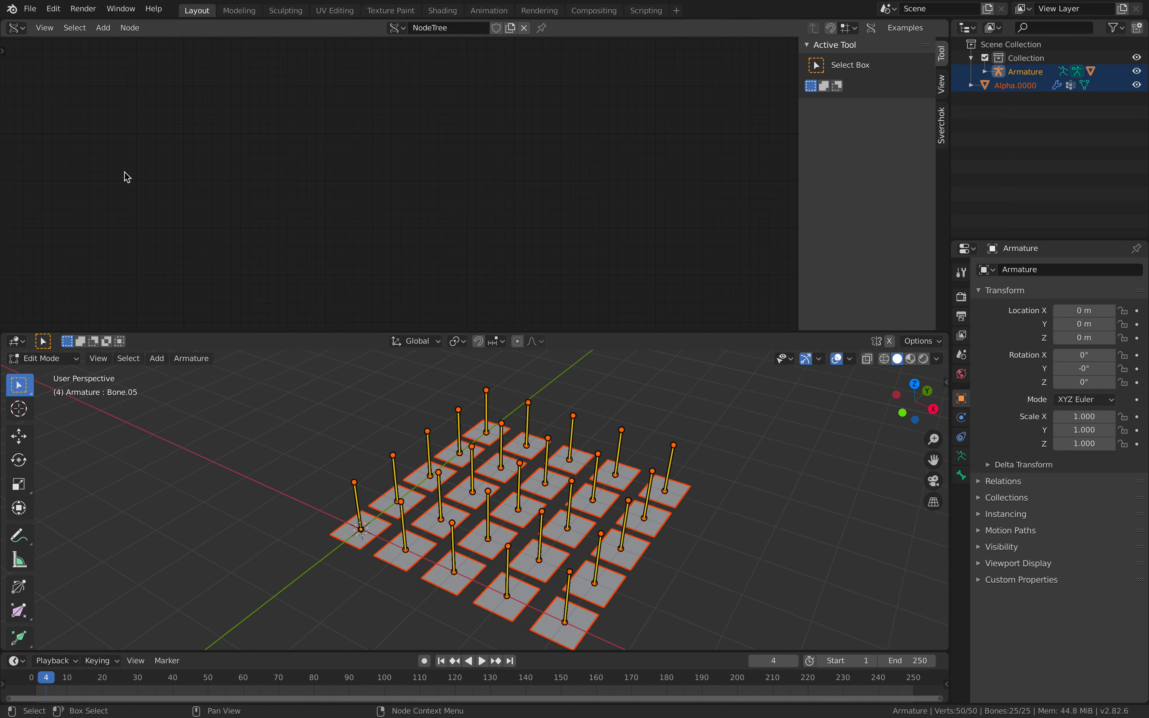
Save the current file and save a new version of it as sv_cardmagic_004_baked.blend.
{"action": "key", "text": "super+s"}
{"action": "left_click", "coordinate": [30, 9]}
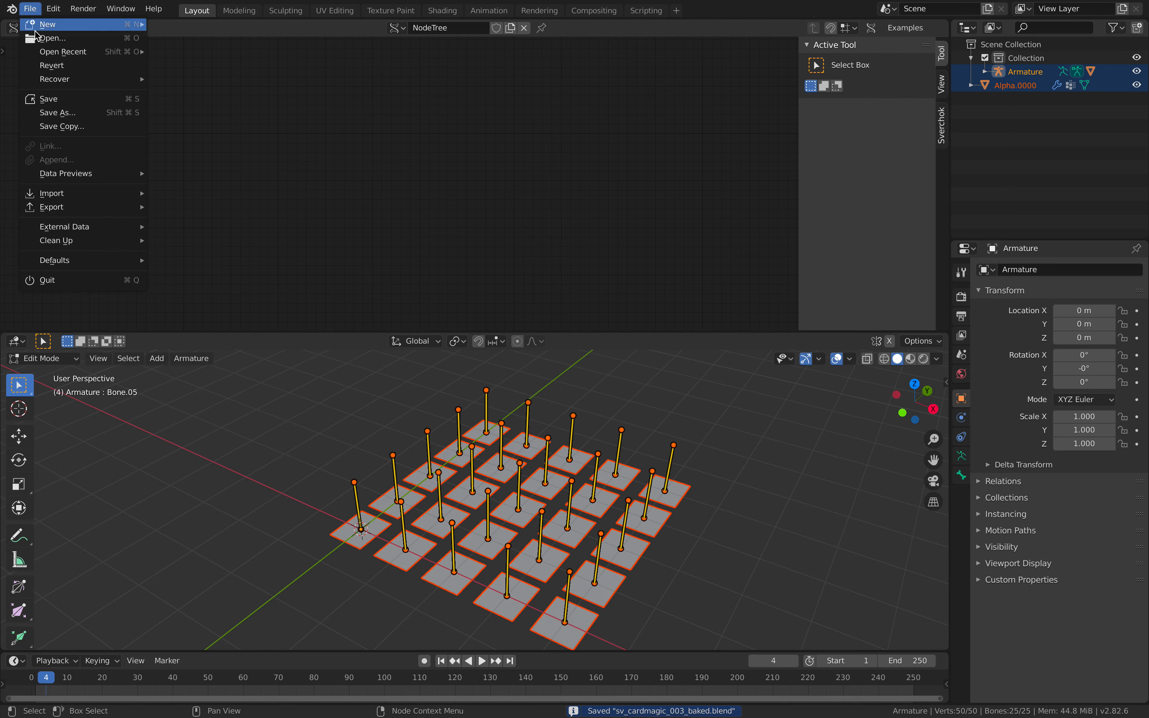
{"action": "left_click", "coordinate": [61, 113]}
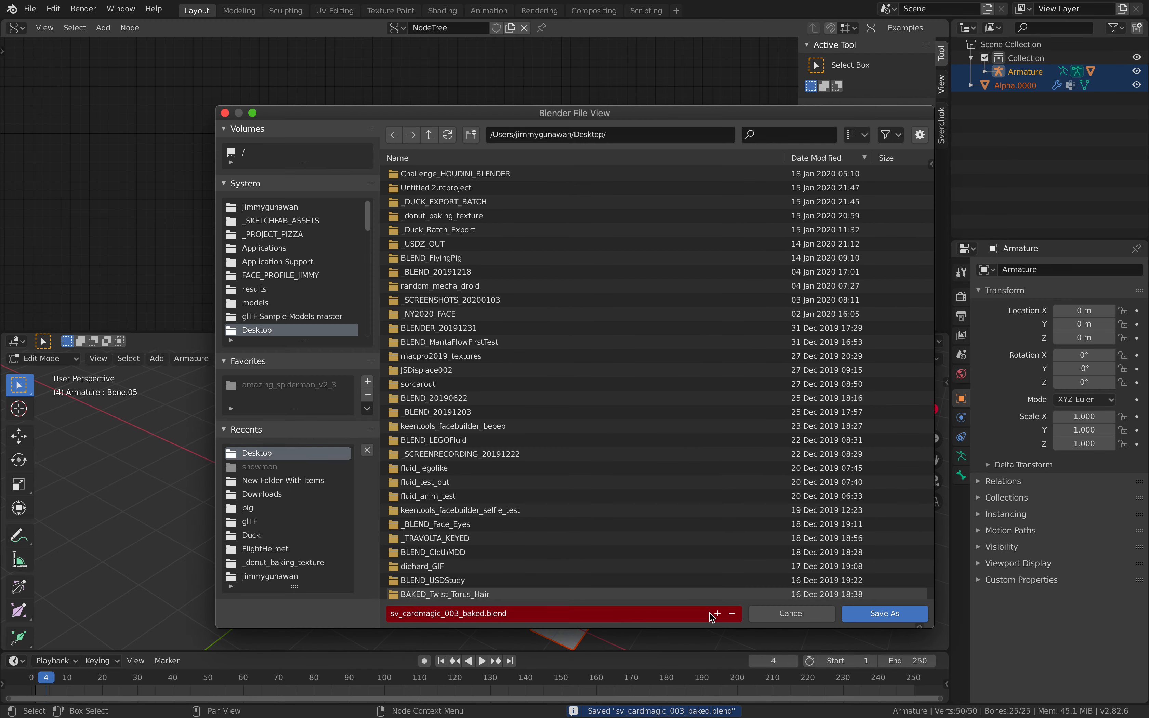
{"action": "left_click", "coordinate": [884, 613]}
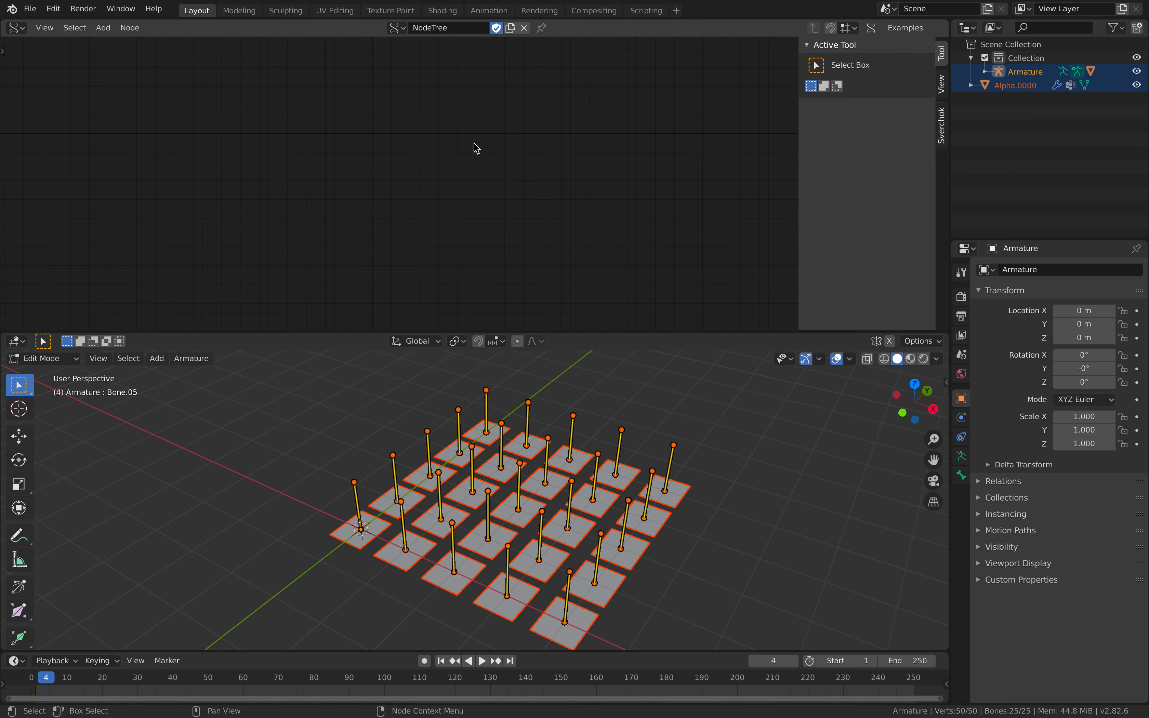
Hide the node editor's sidebar and save the file again.
{"action": "middle_click_drag", "start_coordinate": [546, 451], "coordinate": [566, 456]}
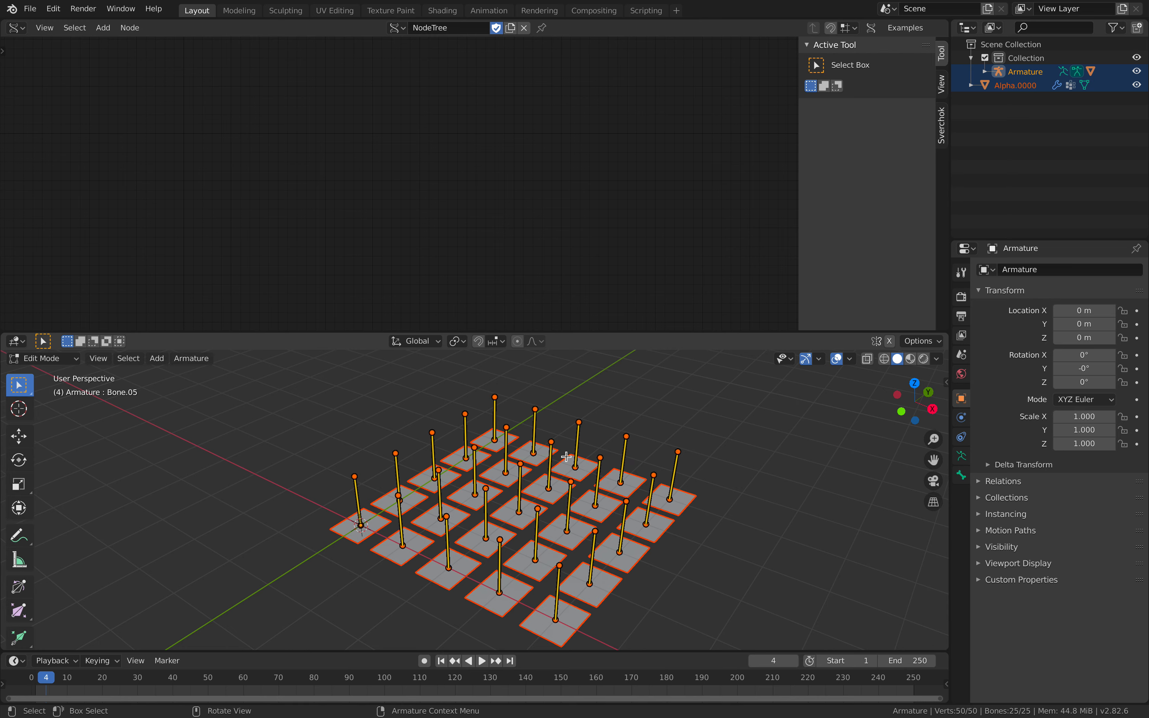
{"action": "key", "text": "n"}
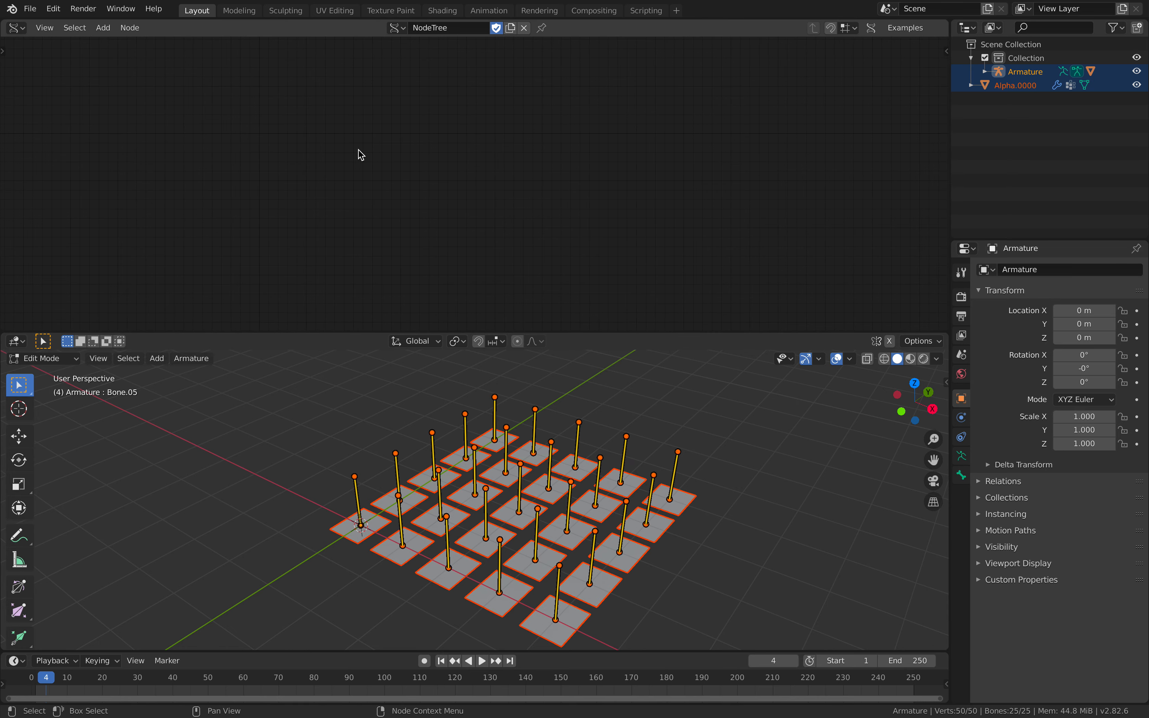
{"action": "key", "text": "ctrl+s"}
Add an Object ID Selector node to the empty node tree and set its type to ARMATURE.
{"action": "key", "text": "shift+a"}
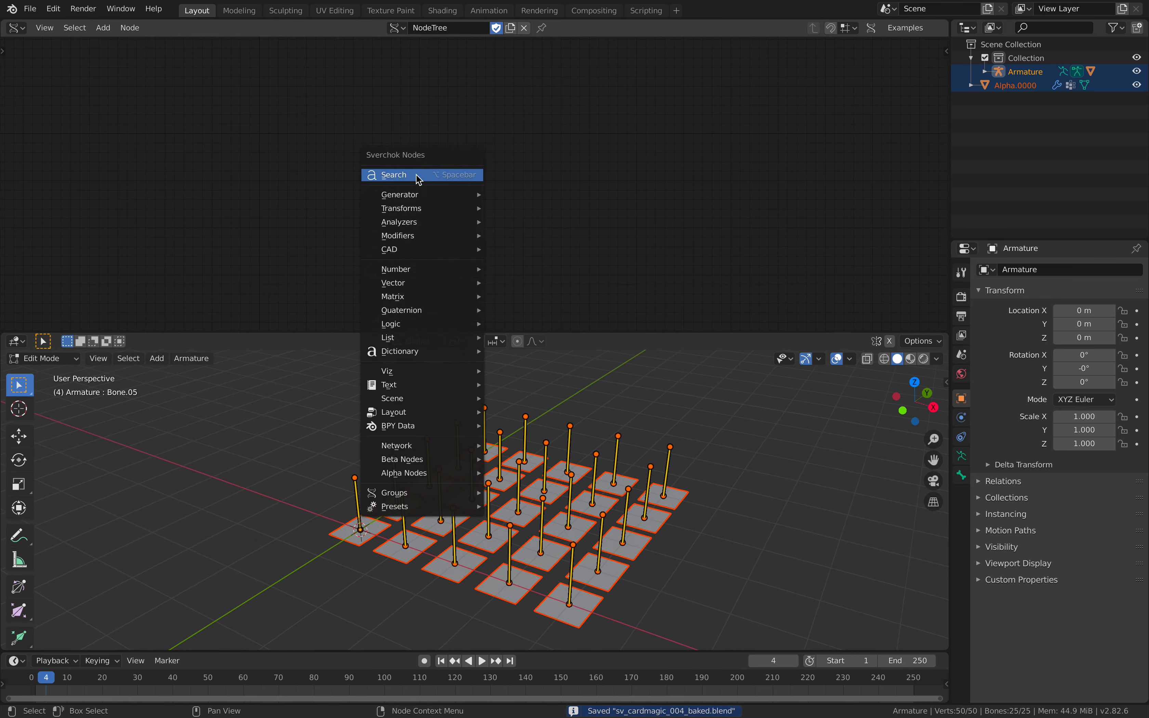
{"action": "left_click", "coordinate": [416, 175]}
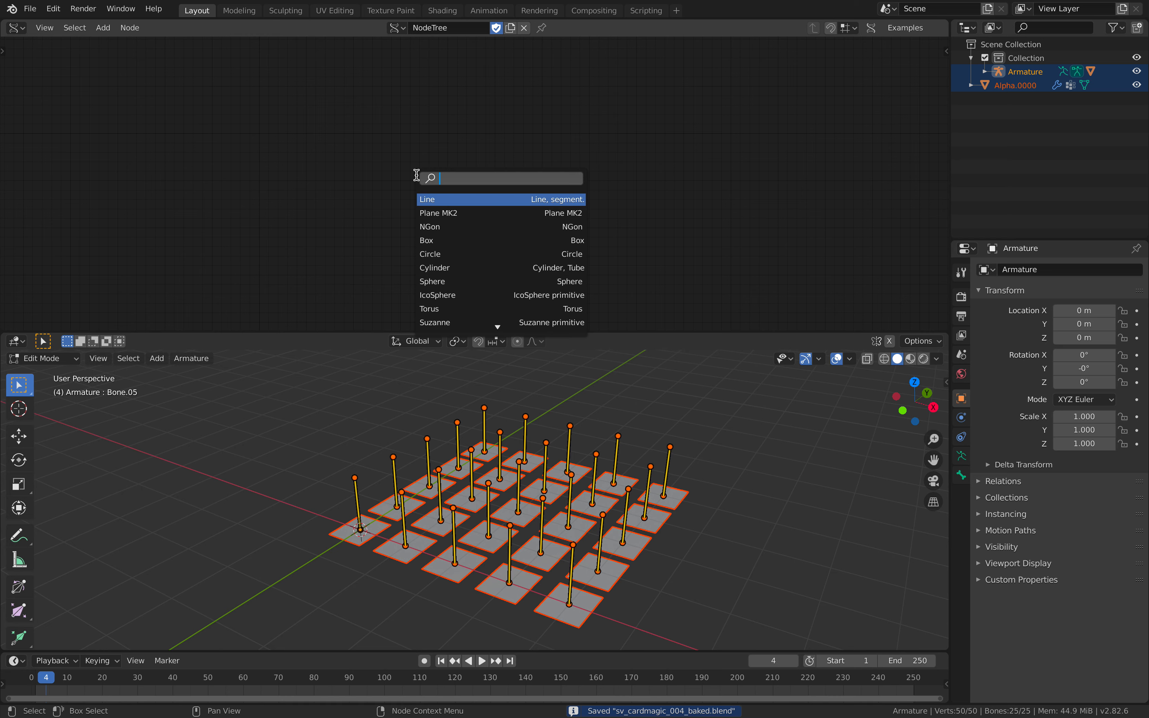
{"action": "type", "text": "object id"}
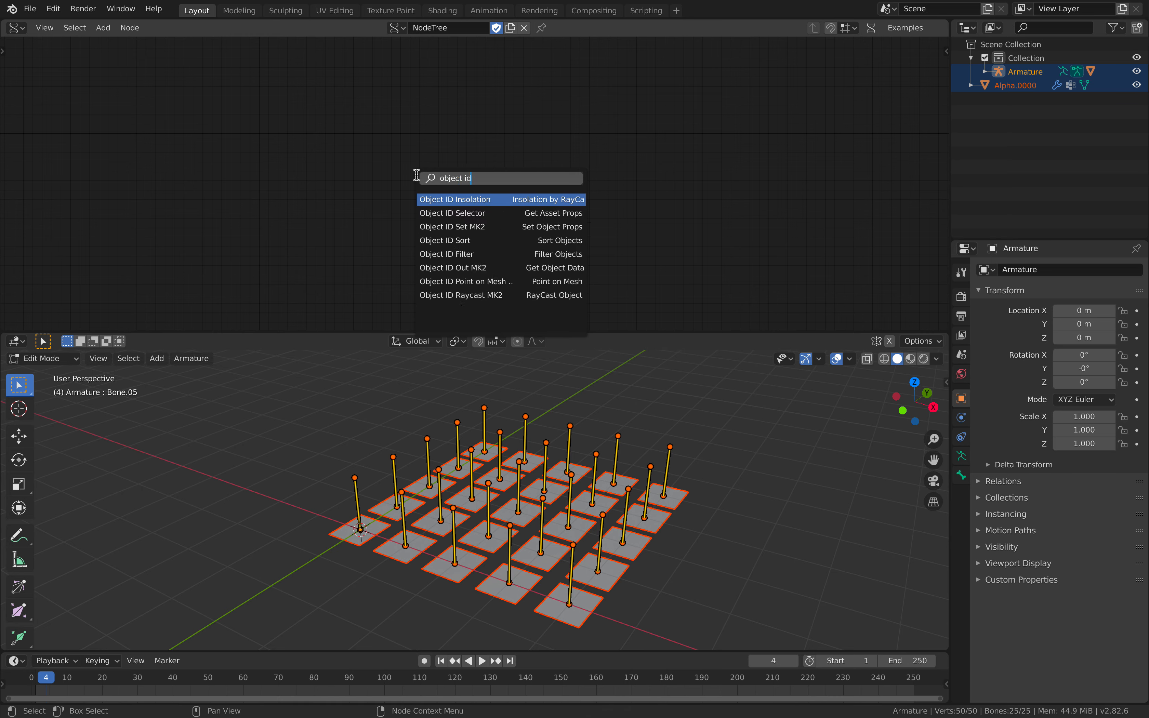
{"action": "key", "text": "Down"}
{"action": "key", "text": "Return"}
{"action": "left_click", "coordinate": [340, 151]}
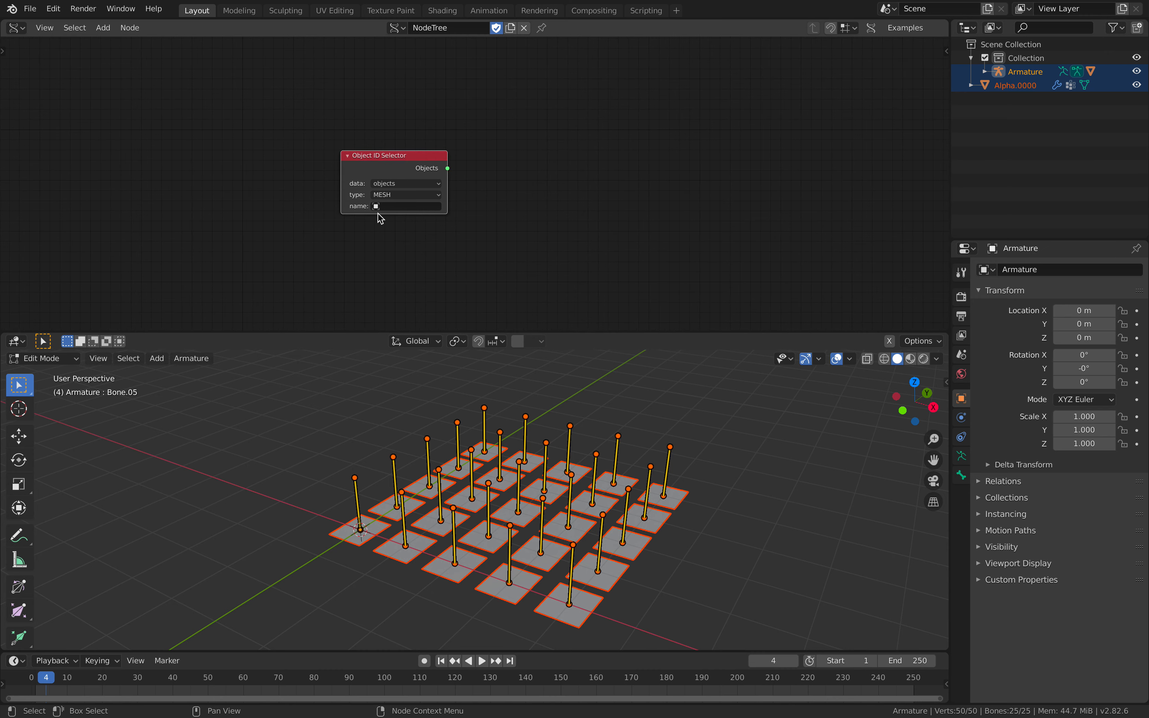
{"action": "left_click", "coordinate": [397, 195]}
{"action": "left_click", "coordinate": [405, 262]}
Add an Object ID Set MK2 node beside the Object ID Selector node.
{"action": "key", "text": "alt+space"}
{"action": "type", "text": "object i"}
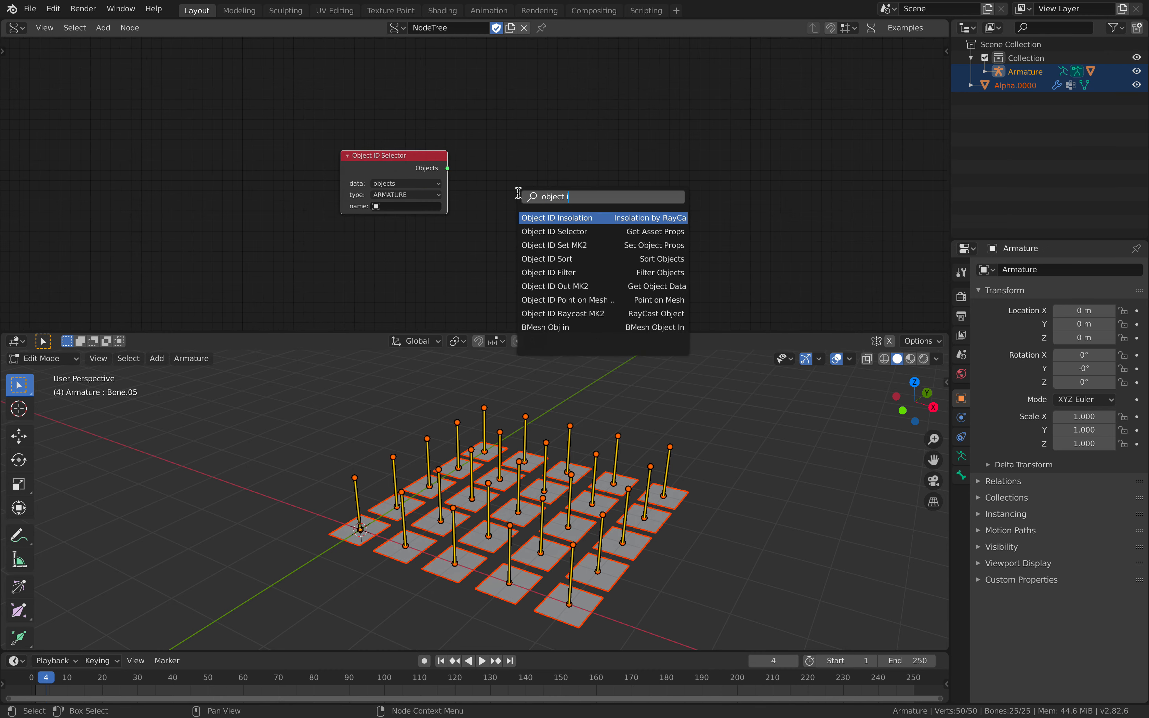
{"action": "type", "text": "d s"}
{"action": "key", "text": "Down"}
{"action": "key", "text": "Return"}
{"action": "left_click", "coordinate": [514, 161]}
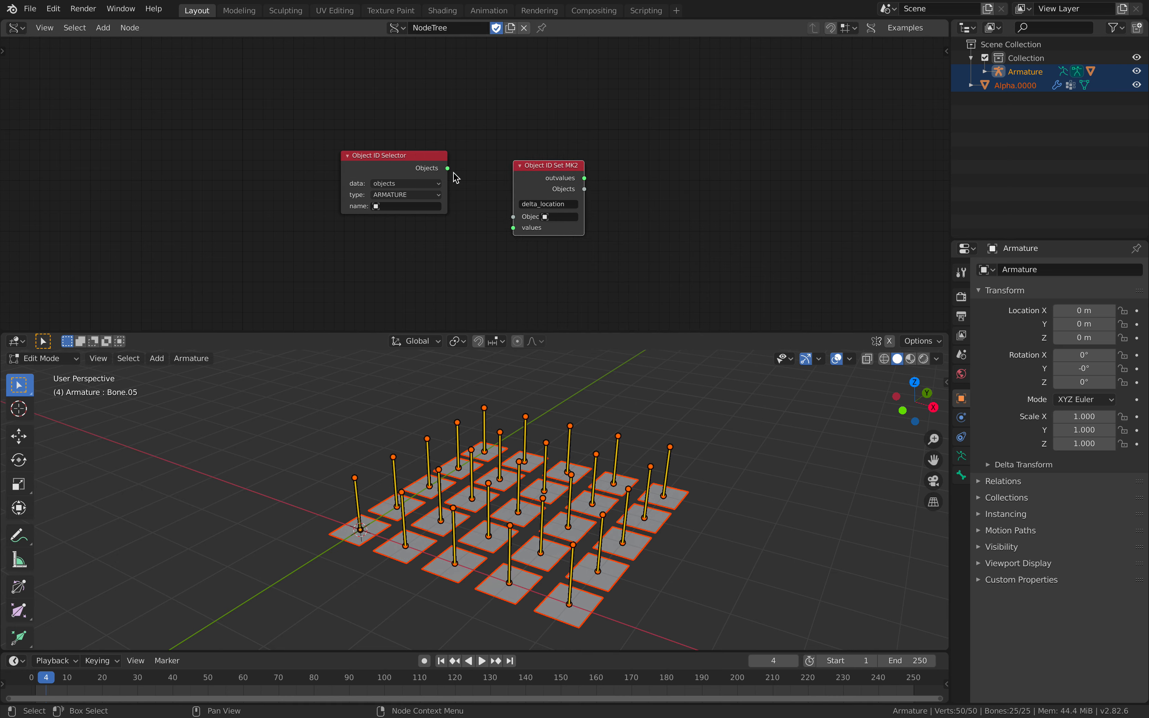
Link the selector's Objects output to the Object ID Set MK2 node's Objects input and set its property to pose.bones[:].
{"action": "left_click_drag", "start_coordinate": [448, 169], "coordinate": [459, 178]}
{"action": "left_click_drag", "start_coordinate": [512, 221], "coordinate": [512, 217]}
{"action": "left_click", "coordinate": [539, 203]}
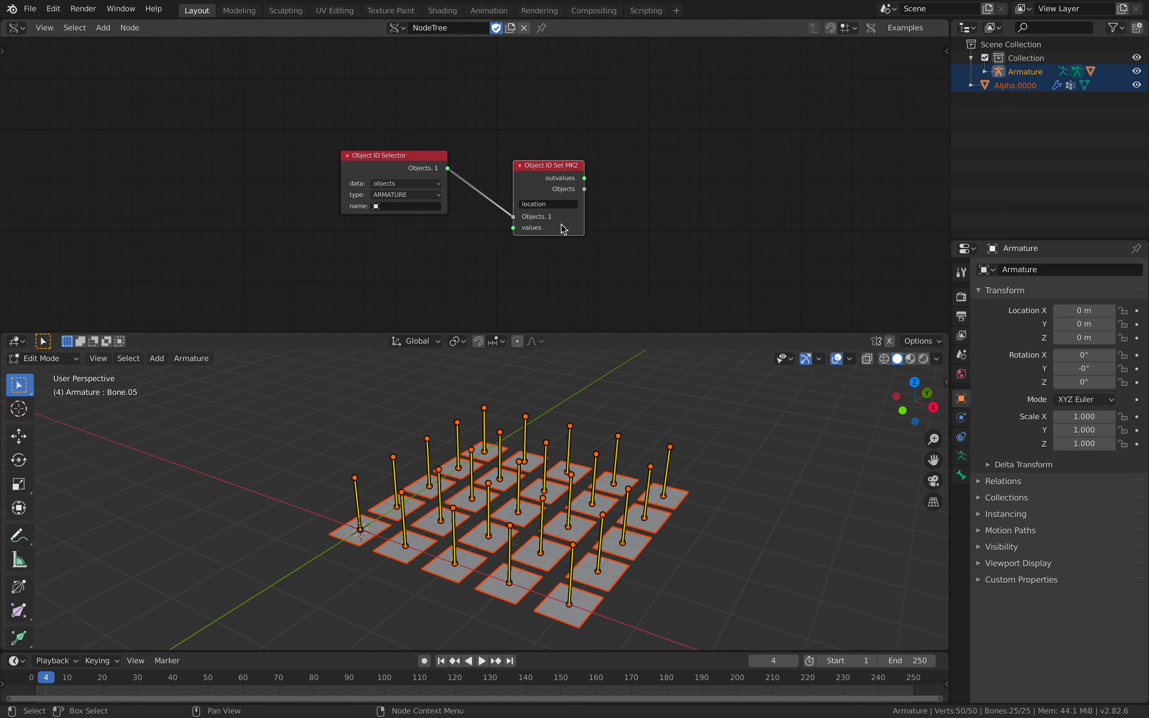
{"action": "scroll", "coordinate": [567, 216], "scroll_direction": "up", "scroll_amount": 1}
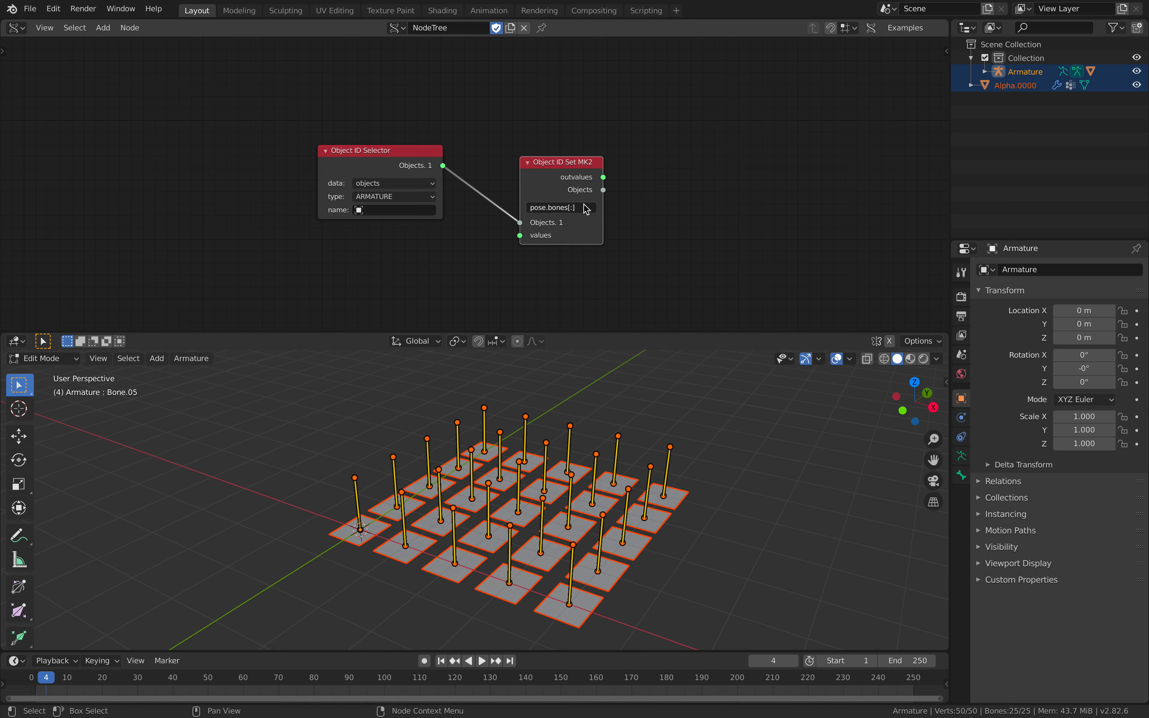
Duplicate the Object ID Set MK2 node, feed the original's outvalues into the copy's Objects input, and set the copy's property to location.
{"action": "key", "text": "shift+d"}
{"action": "left_click_drag", "start_coordinate": [604, 178], "coordinate": [627, 224]}
{"action": "left_click", "coordinate": [676, 209]}
{"action": "type", "text": "locati"}
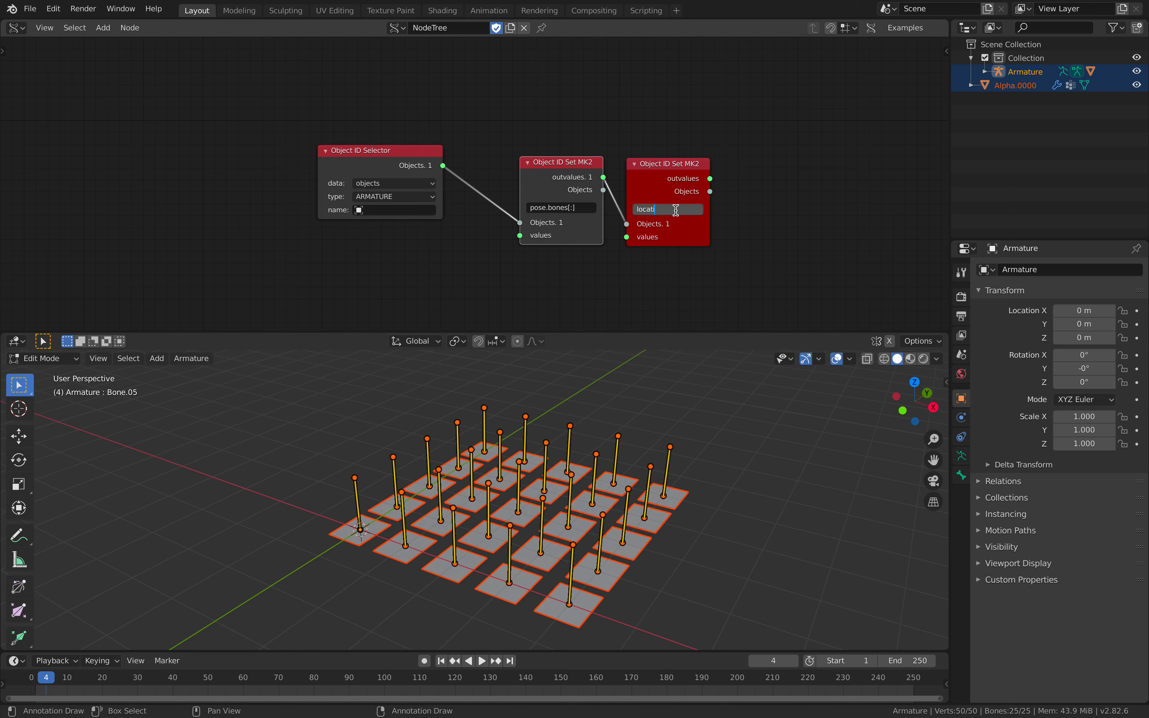
{"action": "type", "text": "on"}
{"action": "key", "text": "Return"}
{"action": "left_click_drag", "start_coordinate": [537, 189], "coordinate": [527, 160]}
Add a Random Vector MK2 node with a count of 25 and link it to the values input of the location node.
{"action": "key", "text": "shift+a"}
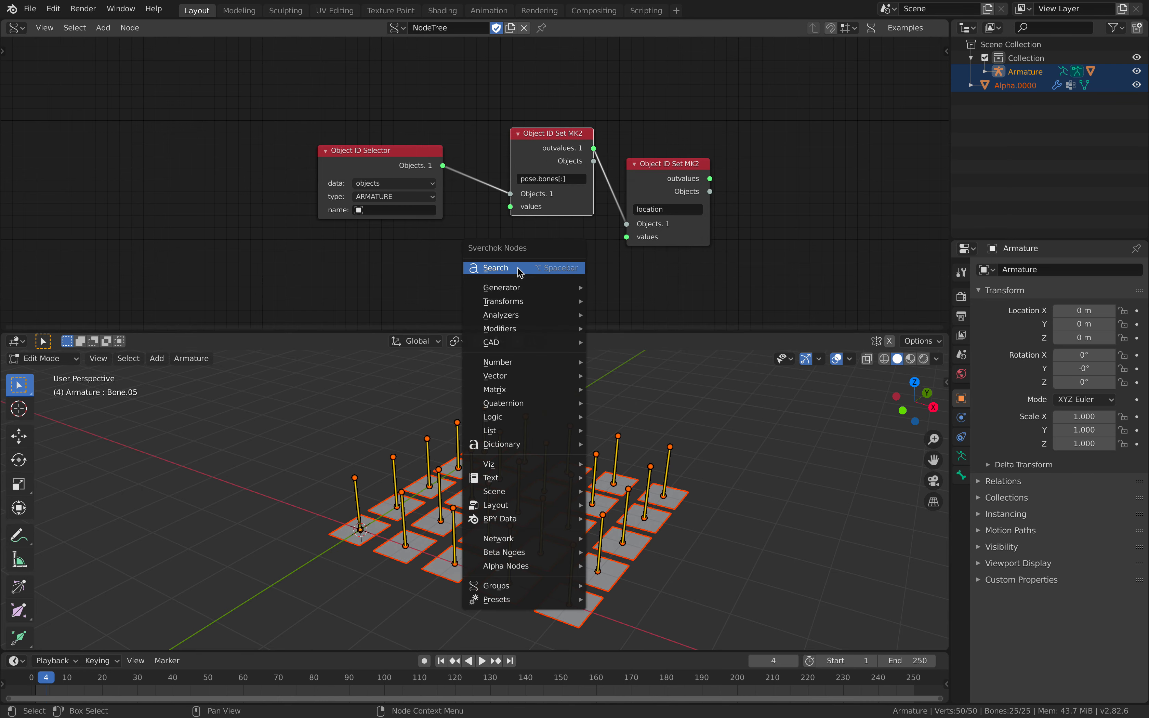
{"action": "left_click", "coordinate": [518, 267]}
{"action": "type", "text": "random"}
{"action": "key", "text": "Return"}
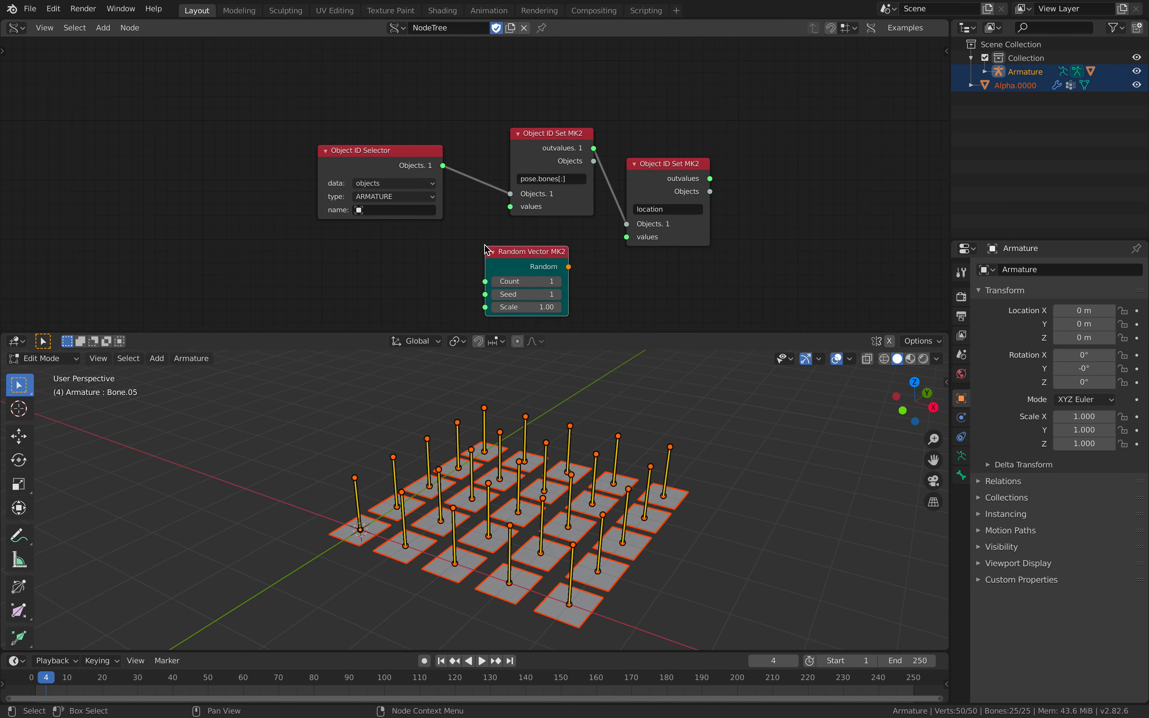
{"action": "left_click_drag", "start_coordinate": [568, 267], "coordinate": [626, 237]}
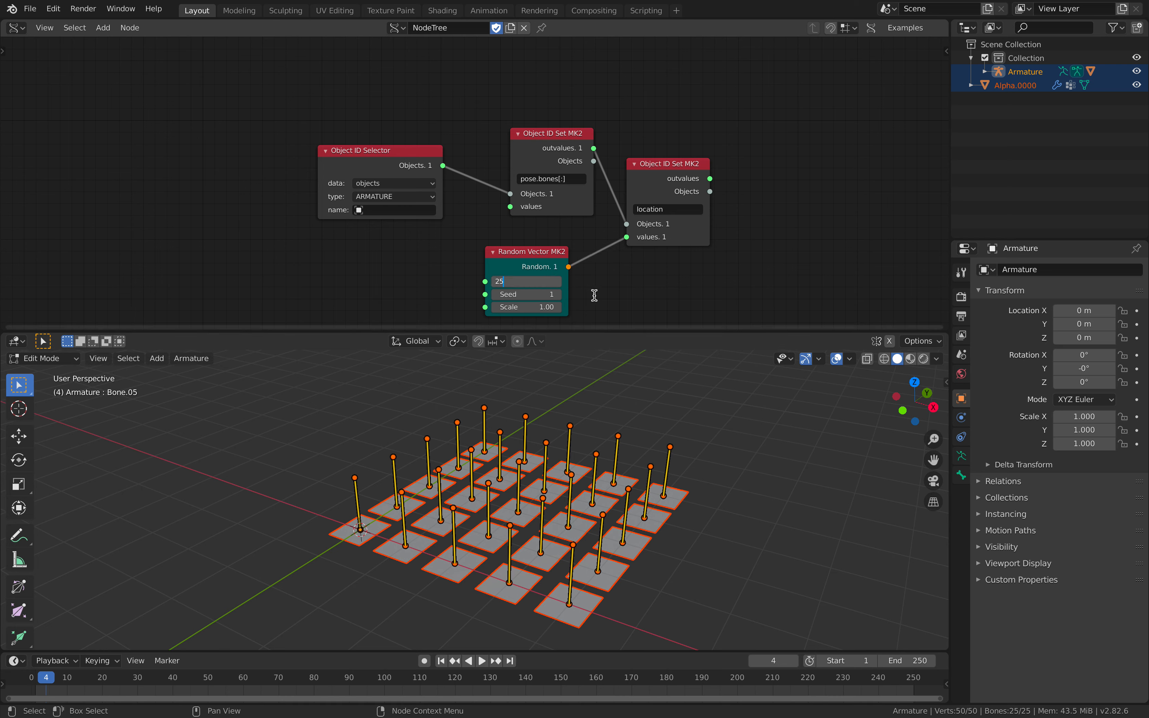
{"action": "key", "text": "Return"}
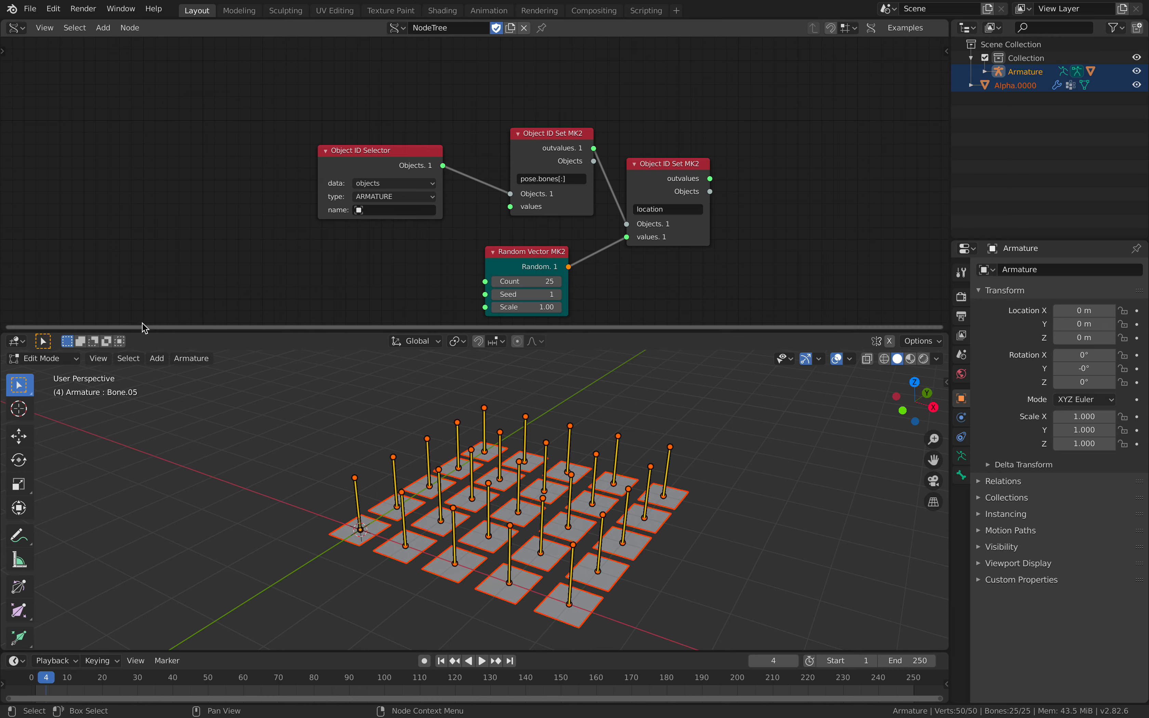
Switch the armature to Object Mode and set the Random Vector node's seed to 197 and scale to -0.06.
{"action": "left_click", "coordinate": [48, 358]}
{"action": "left_click", "coordinate": [53, 374]}
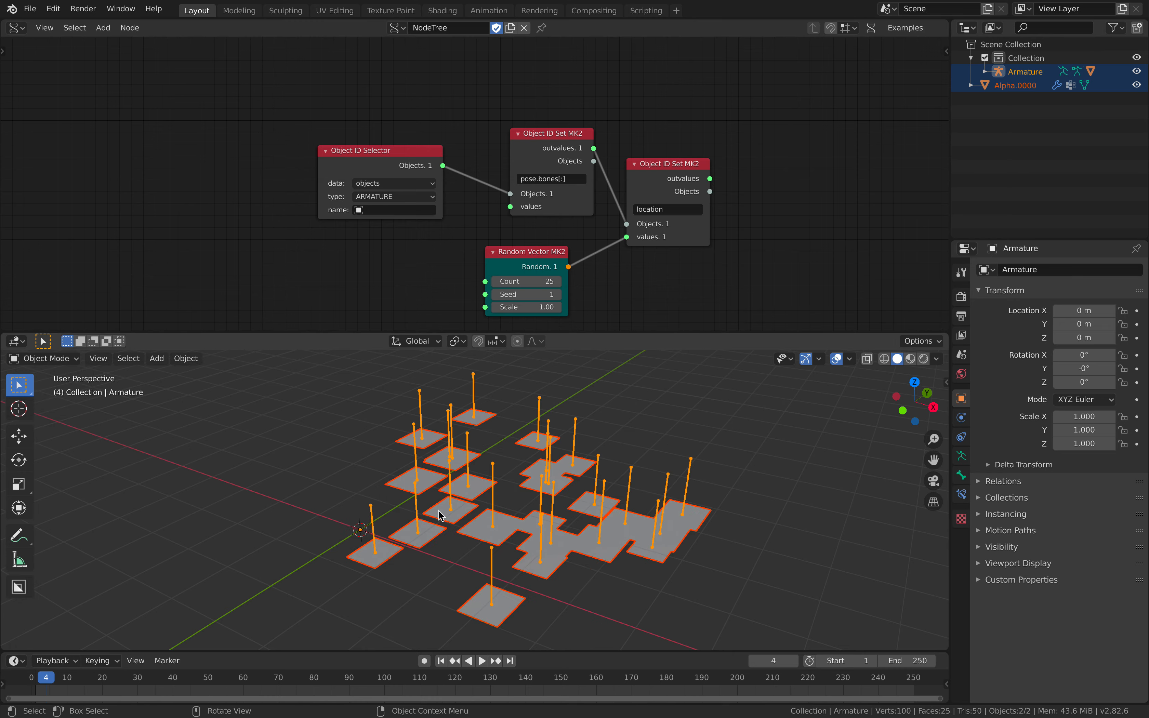
{"action": "mouse_move", "coordinate": [527, 295]}
{"action": "left_mouse_down"}
{"action": "mouse_move", "coordinate": [635, 294]}
{"action": "mouse_move", "coordinate": [539, 307]}
{"action": "mouse_move", "coordinate": [674, 307]}
{"action": "mouse_move", "coordinate": [525, 307]}
{"action": "left_mouse_up"}
{"action": "type", "text": "0"}
{"action": "key", "text": "Return"}
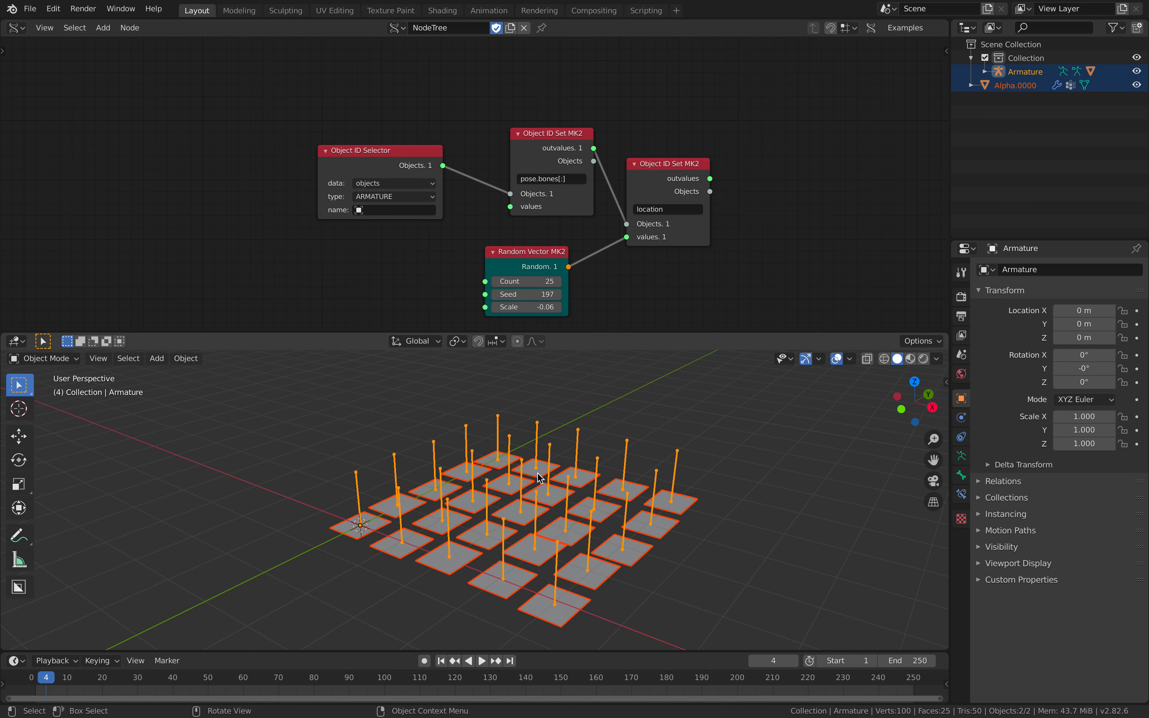
Set the Random Vector scale to 0.18 and space the two Object ID Set MK2 nodes farther apart.
{"action": "middle_click_drag", "start_coordinate": [499, 451], "coordinate": [513, 512]}
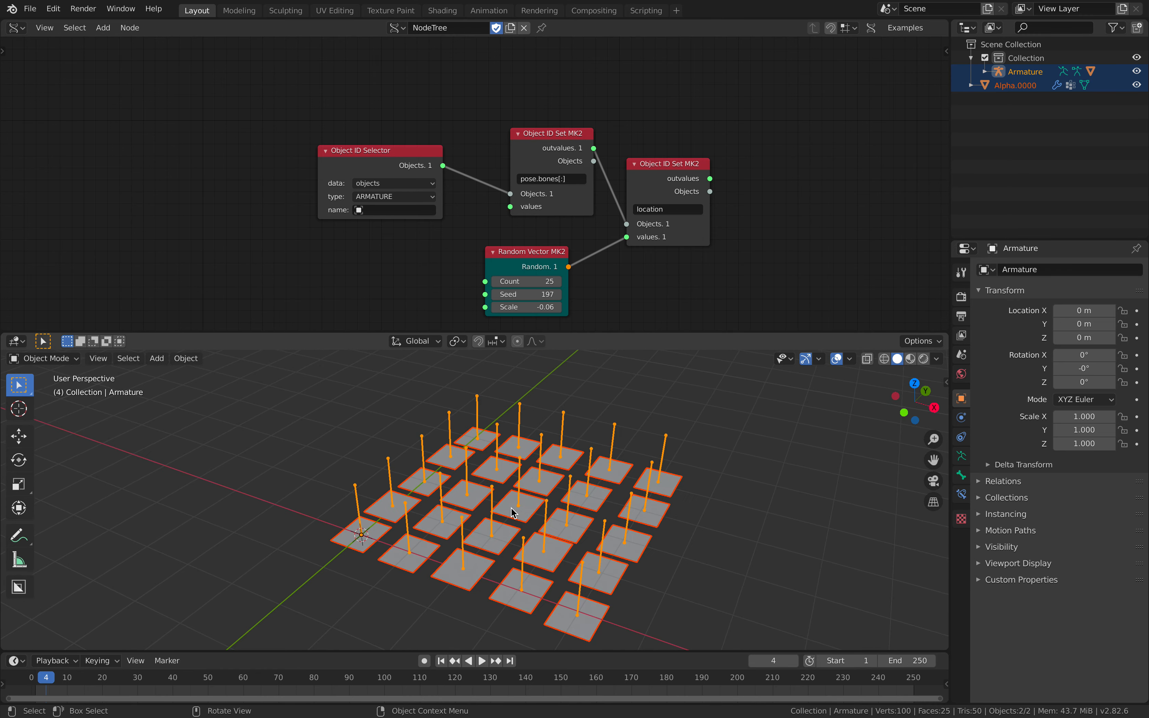
{"action": "mouse_move", "coordinate": [527, 306]}
{"action": "left_mouse_down"}
{"action": "mouse_move", "coordinate": [493, 307]}
{"action": "mouse_move", "coordinate": [531, 307]}
{"action": "left_mouse_up"}
{"action": "left_click_drag", "start_coordinate": [644, 226], "coordinate": [682, 206]}
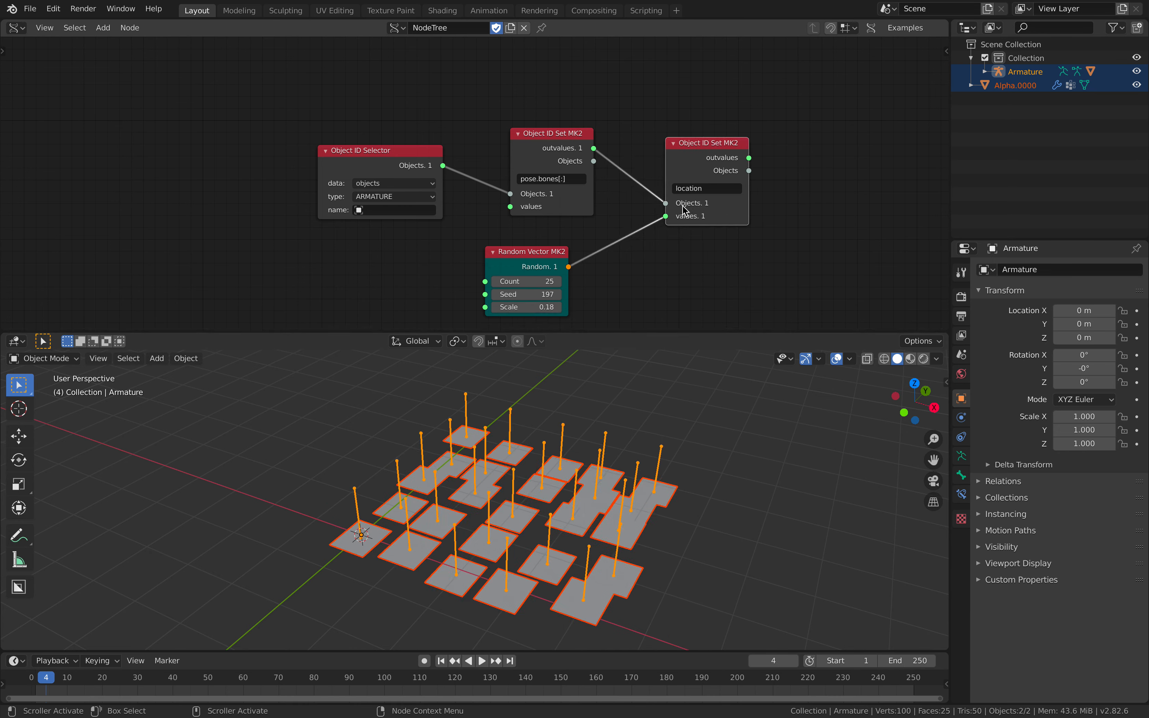
{"action": "left_click_drag", "start_coordinate": [549, 160], "coordinate": [540, 147]}
{"action": "mouse_move", "coordinate": [527, 295]}
{"action": "left_mouse_down"}
{"action": "mouse_move", "coordinate": [536, 294]}
{"action": "mouse_move", "coordinate": [526, 295]}
{"action": "left_mouse_up"}
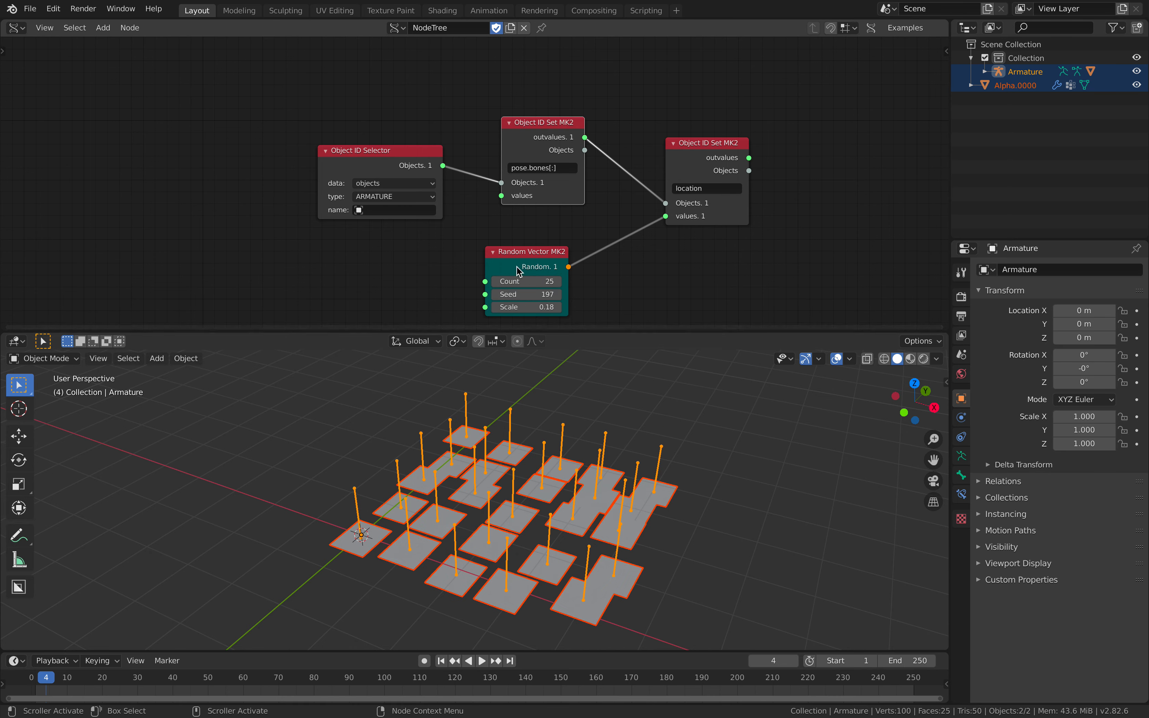
Replace the Random Vector node with a Line node whose Vertices output feeds the location node's values input.
{"action": "left_click", "coordinate": [513, 254]}
{"action": "key", "text": "x"}
{"action": "key", "text": "ctrl+a"}
{"action": "type", "text": "line"}
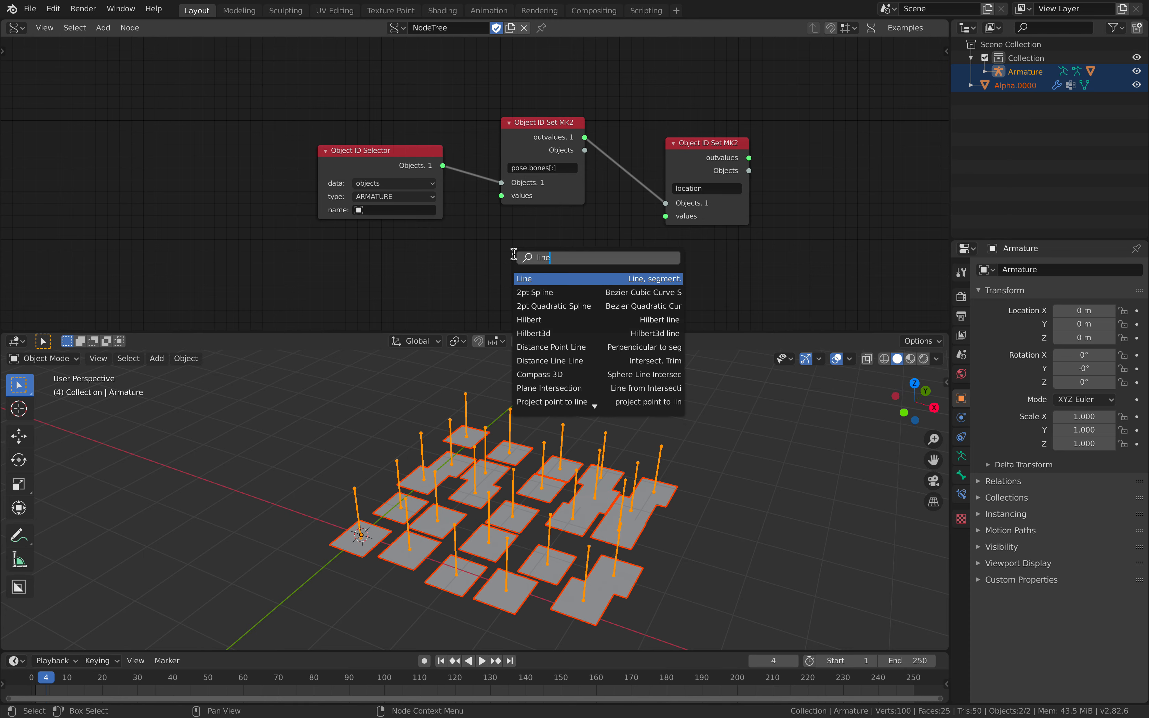
{"action": "key", "text": "Return"}
{"action": "left_click", "coordinate": [515, 242]}
{"action": "left_click_drag", "start_coordinate": [589, 256], "coordinate": [665, 216]}
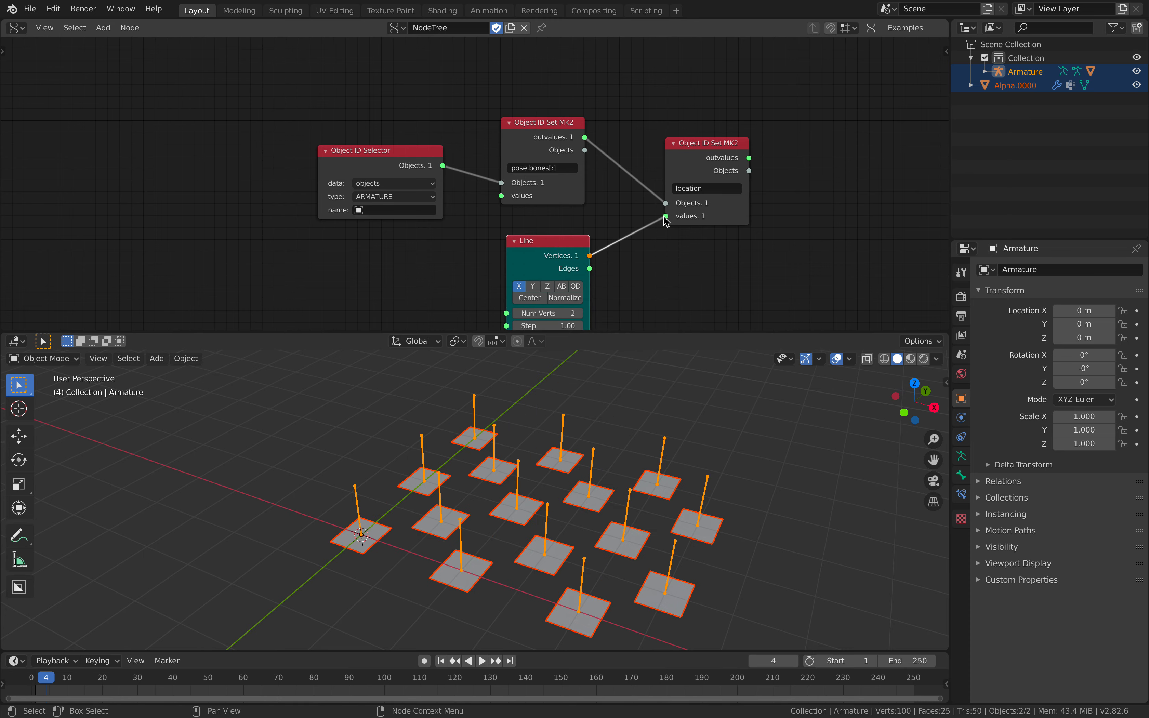
Set the Line node's vertex count to 25 and its step to 0.22.
{"action": "middle_click_drag", "start_coordinate": [638, 315], "coordinate": [634, 274]}
{"action": "double_click", "coordinate": [560, 273]}
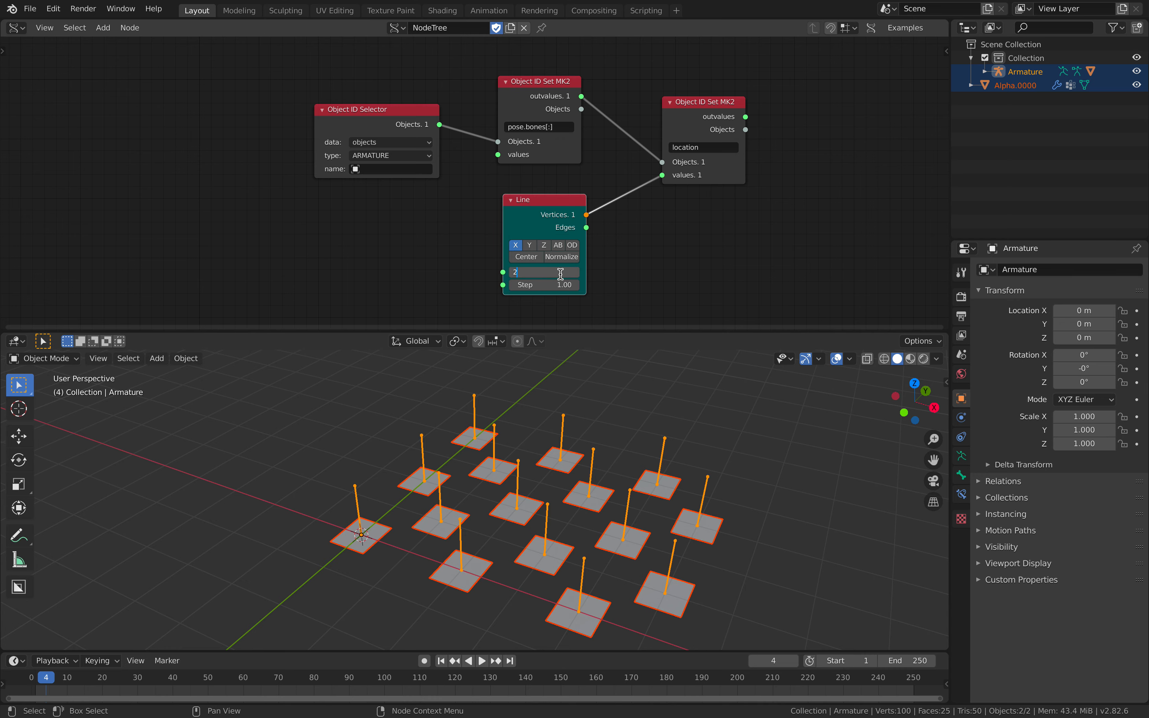
{"action": "type", "text": "5"}
{"action": "key", "text": "Return"}
{"action": "middle_click_drag", "start_coordinate": [599, 430], "coordinate": [589, 385]}
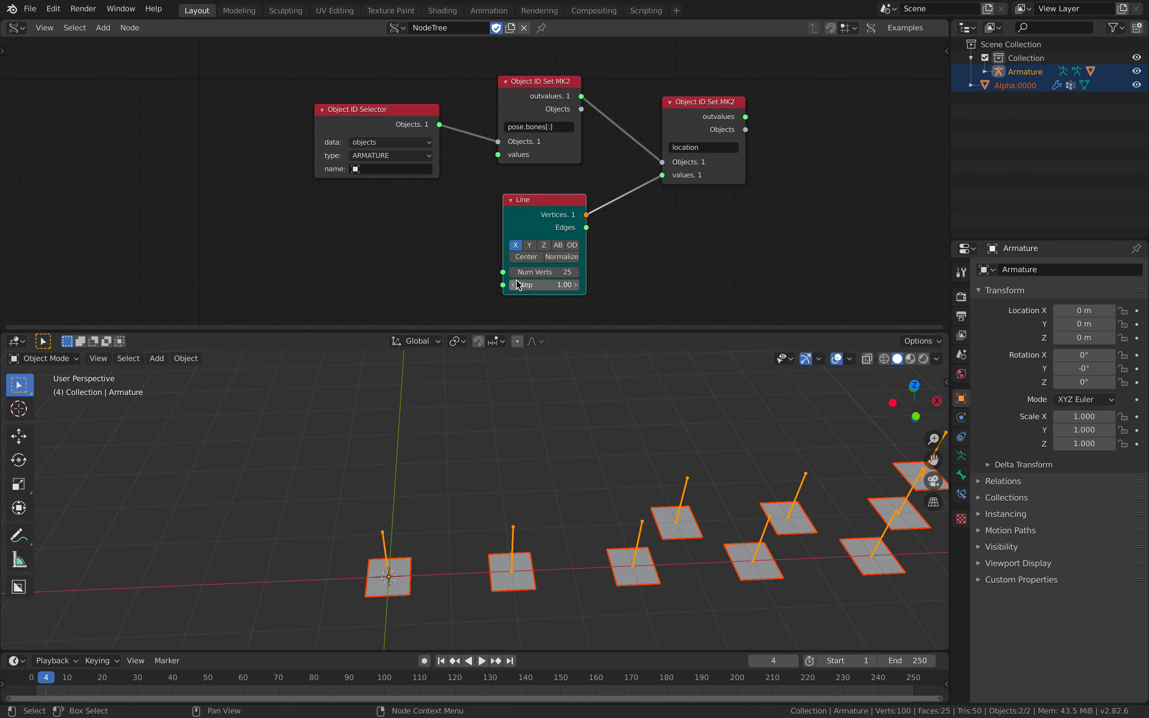
{"action": "mouse_move", "coordinate": [519, 285]}
{"action": "left_mouse_down"}
{"action": "mouse_move", "coordinate": [536, 285]}
{"action": "mouse_move", "coordinate": [498, 285]}
{"action": "left_mouse_up"}
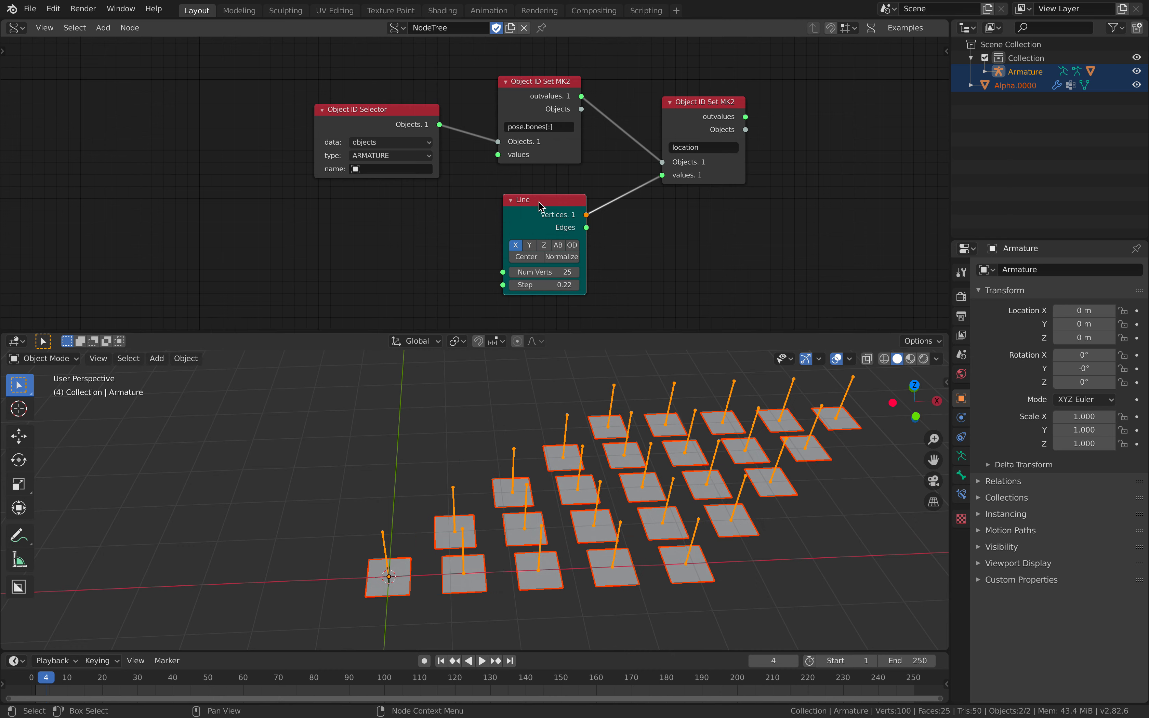
Nudge the Line and Object ID Selector nodes, and reduce the Line node's step to 0.04.
{"action": "left_click_drag", "start_coordinate": [538, 202], "coordinate": [531, 201]}
{"action": "left_click_drag", "start_coordinate": [418, 109], "coordinate": [422, 109]}
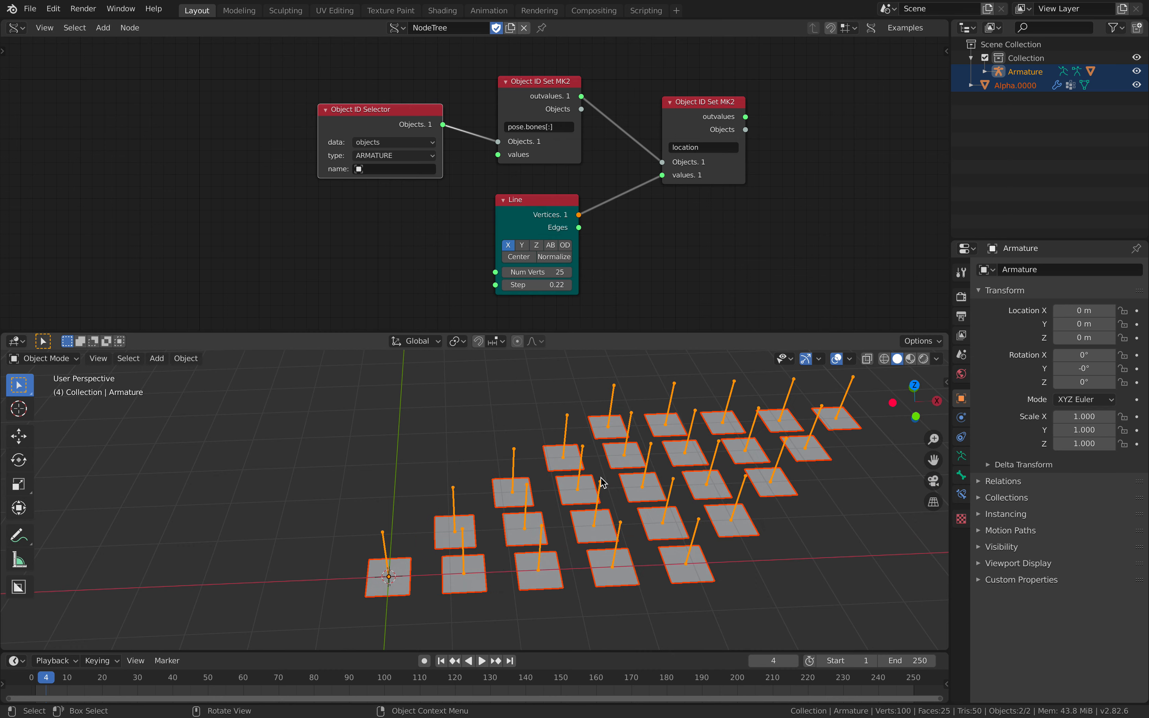
{"action": "middle_click_drag", "start_coordinate": [602, 482], "coordinate": [580, 494]}
{"action": "mouse_move", "coordinate": [536, 285]}
{"action": "left_mouse_down"}
{"action": "mouse_move", "coordinate": [579, 285]}
{"action": "mouse_move", "coordinate": [524, 285]}
{"action": "left_mouse_up"}
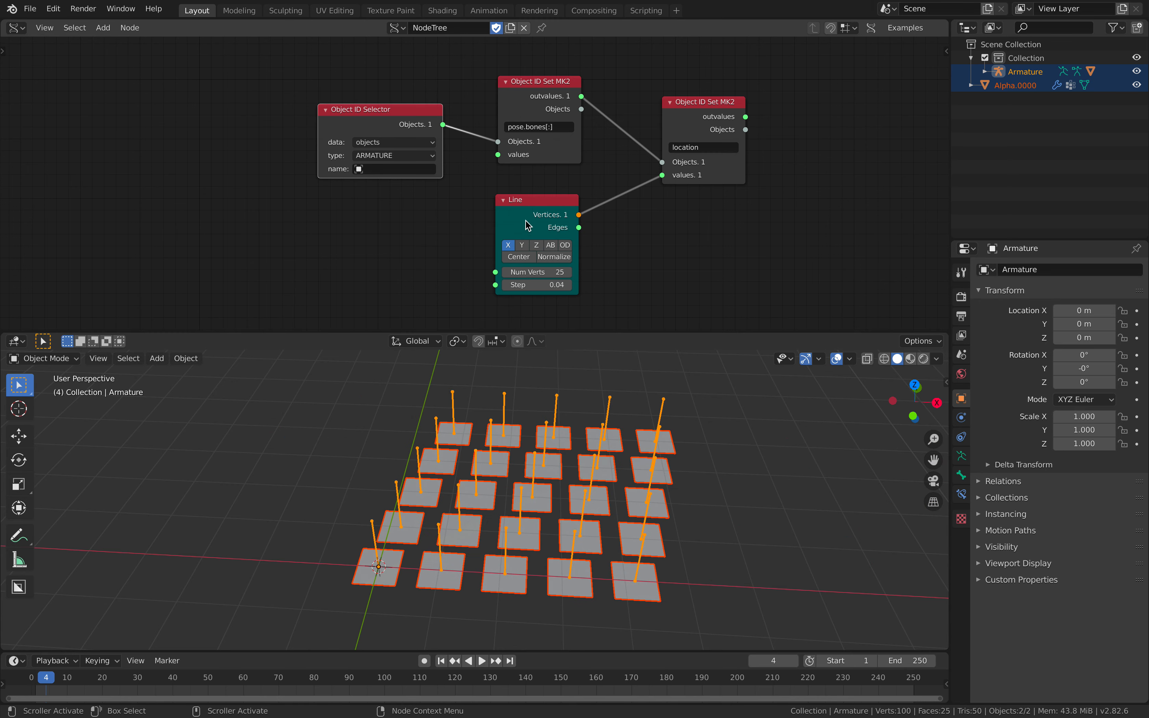
Move the Object ID Selector node farther away from the pose.bones[:] node and save the file.
{"action": "left_click_drag", "start_coordinate": [396, 116], "coordinate": [364, 82]}
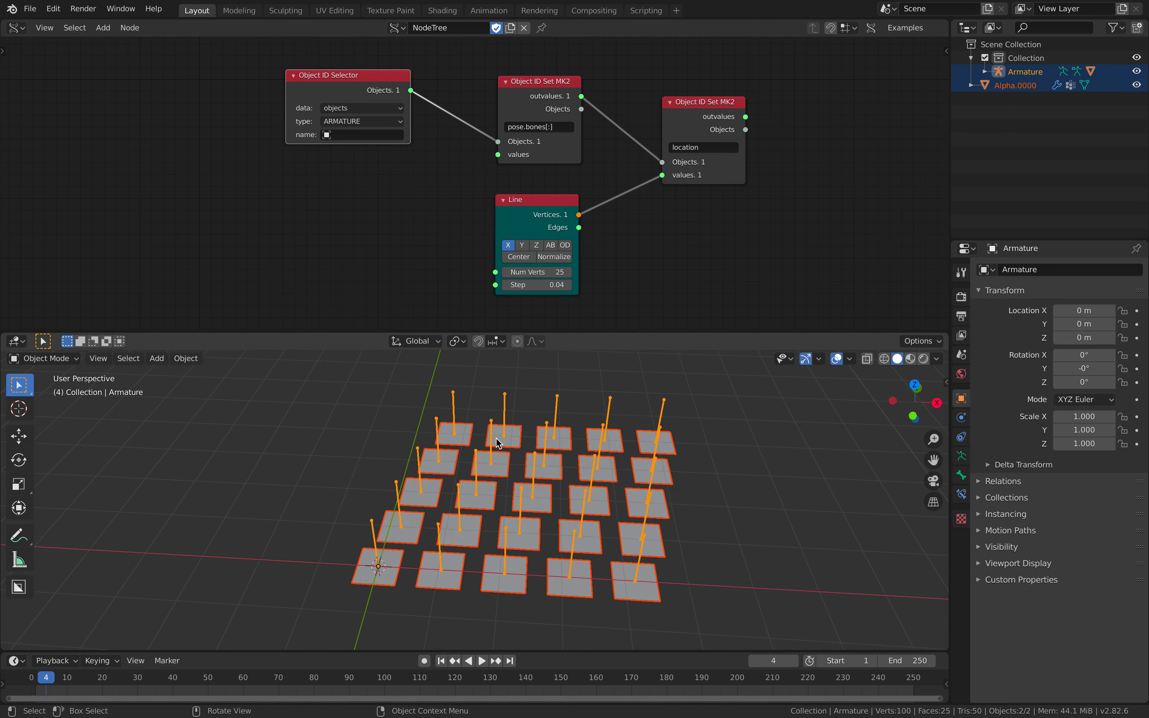
{"action": "middle_click_drag", "start_coordinate": [496, 437], "coordinate": [505, 469]}
{"action": "key", "text": "ctrl+s"}
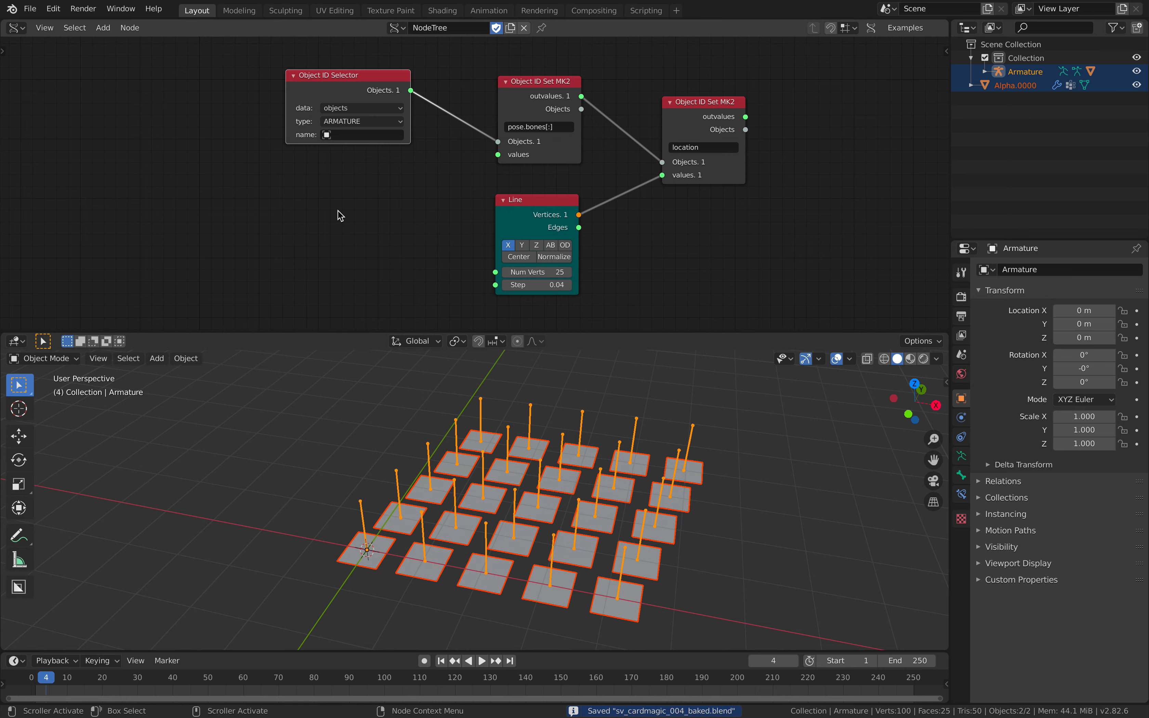
Add an Armature Props node below the Object ID Selector node.
{"action": "middle_click_drag", "start_coordinate": [324, 236], "coordinate": [339, 215]}
{"action": "key", "text": "alt+space"}
{"action": "type", "text": "arm"}
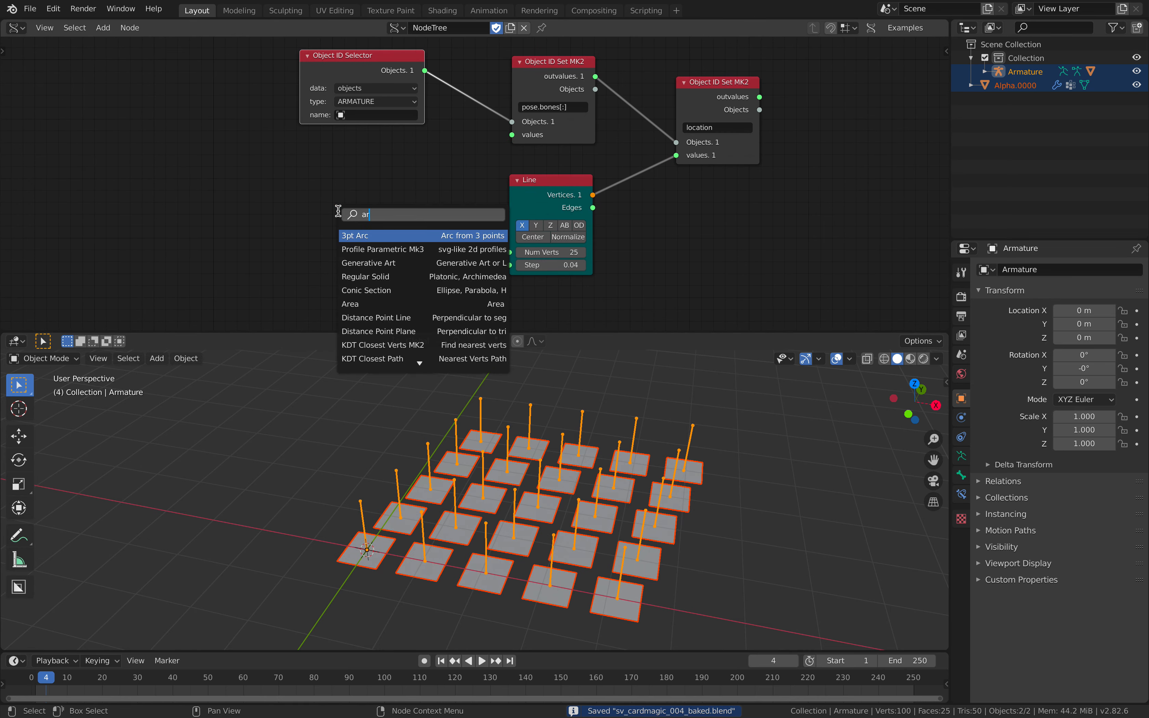
{"action": "key", "text": "Return"}
{"action": "left_click", "coordinate": [223, 173]}
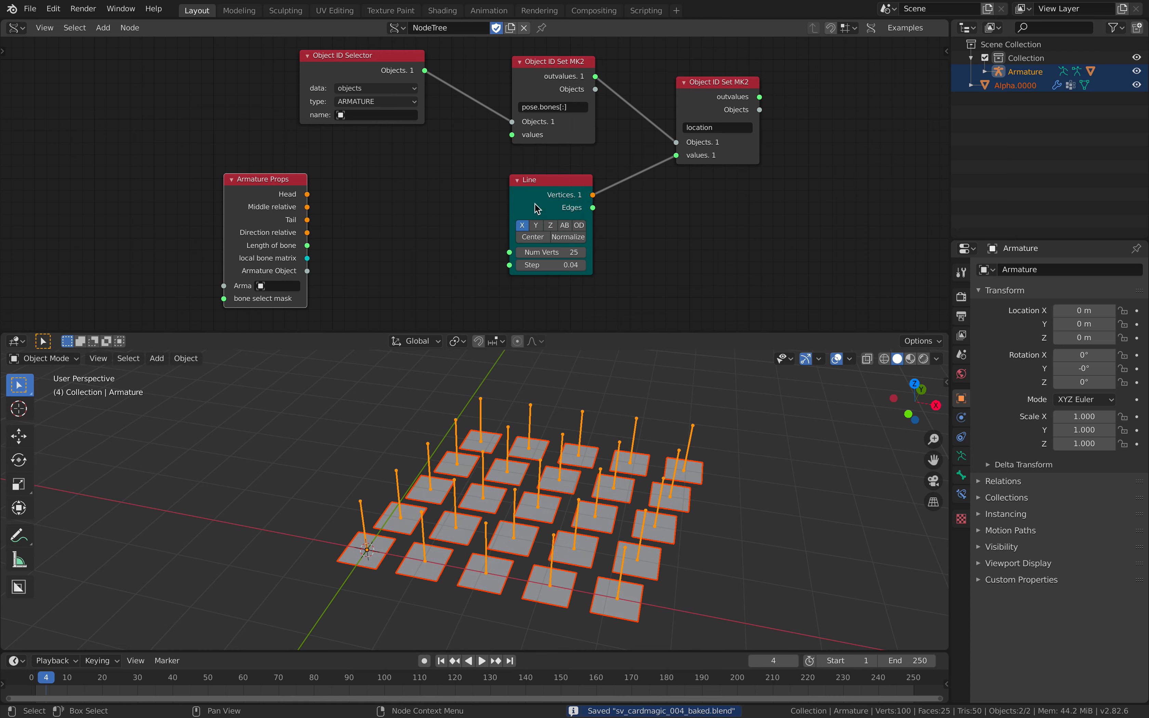
Move the Line node aside and add a Matrix Multiply node between it and the Armature Props node.
{"action": "key", "text": "alt+space"}
{"action": "type", "text": "matrix"}
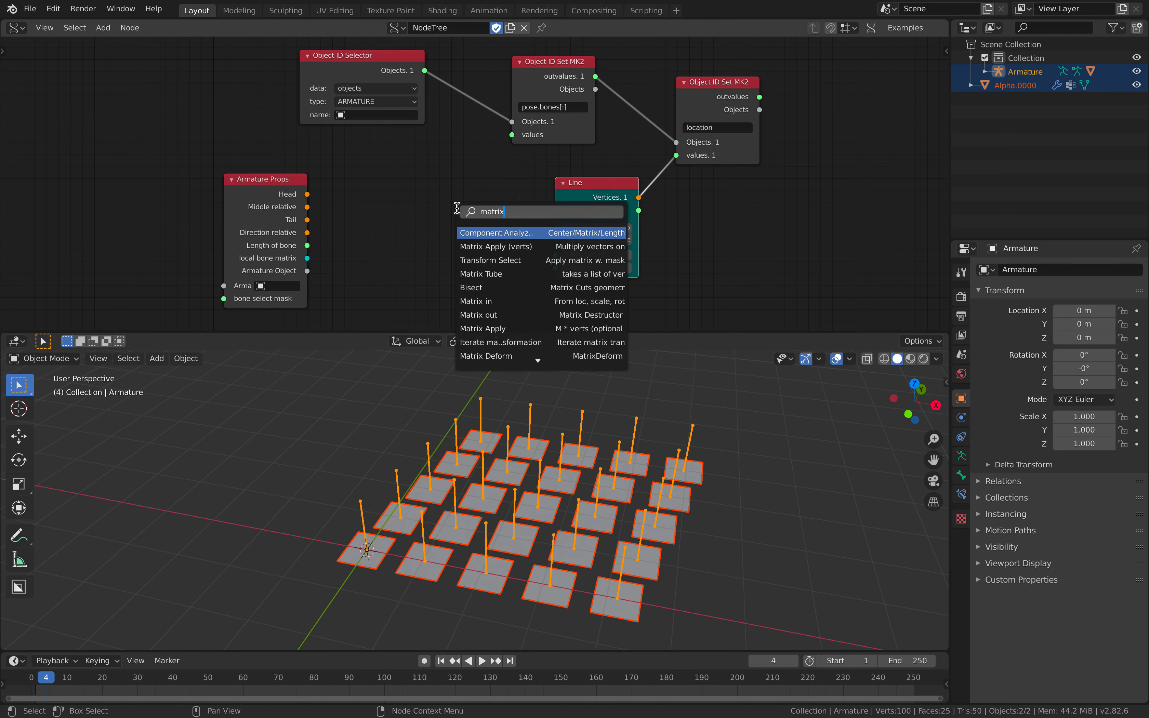
{"action": "type", "text": " m"}
{"action": "key", "text": "Return"}
{"action": "left_click", "coordinate": [416, 191]}
Assign Armature to the Armature Props node and feed its local bone matrix into input A of the matrix node, set to Invert.
{"action": "left_click", "coordinate": [268, 286]}
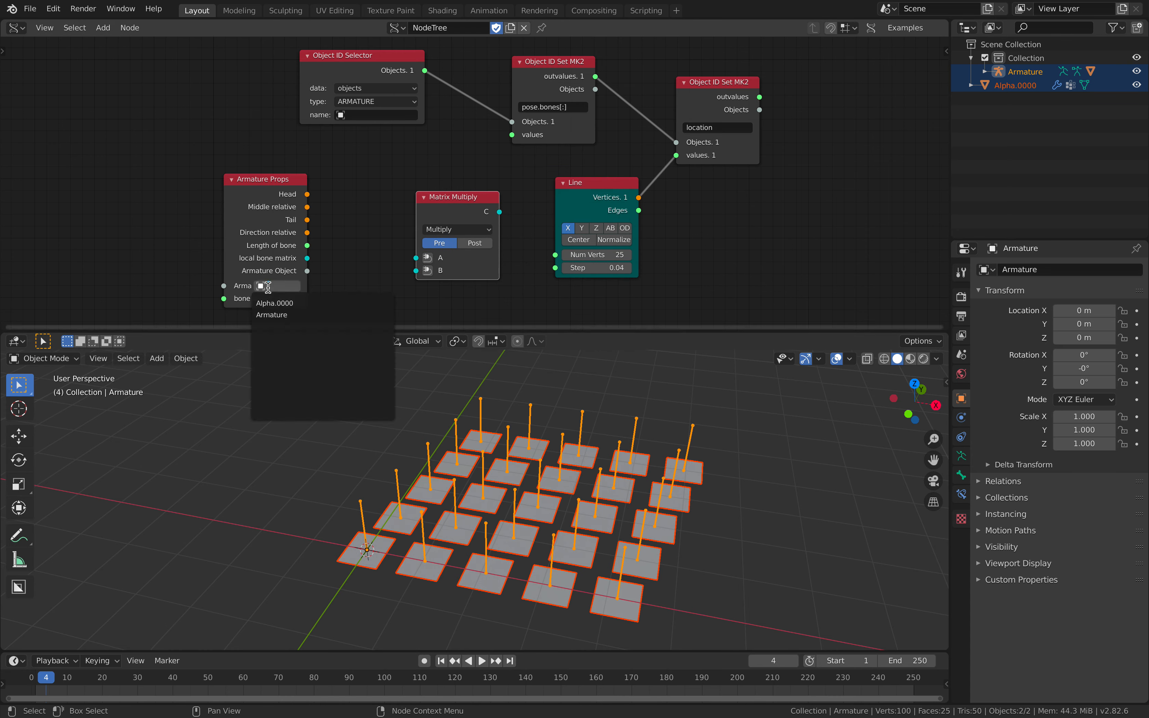
{"action": "left_click", "coordinate": [271, 315]}
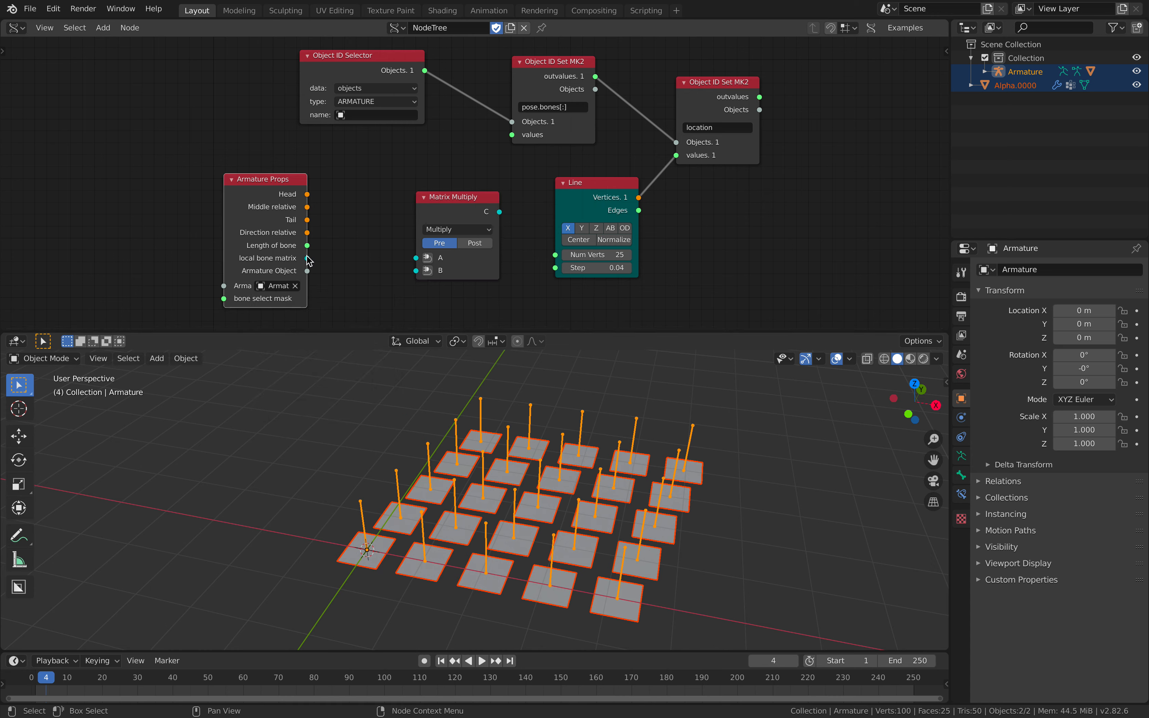
{"action": "left_click_drag", "start_coordinate": [307, 257], "coordinate": [351, 201]}
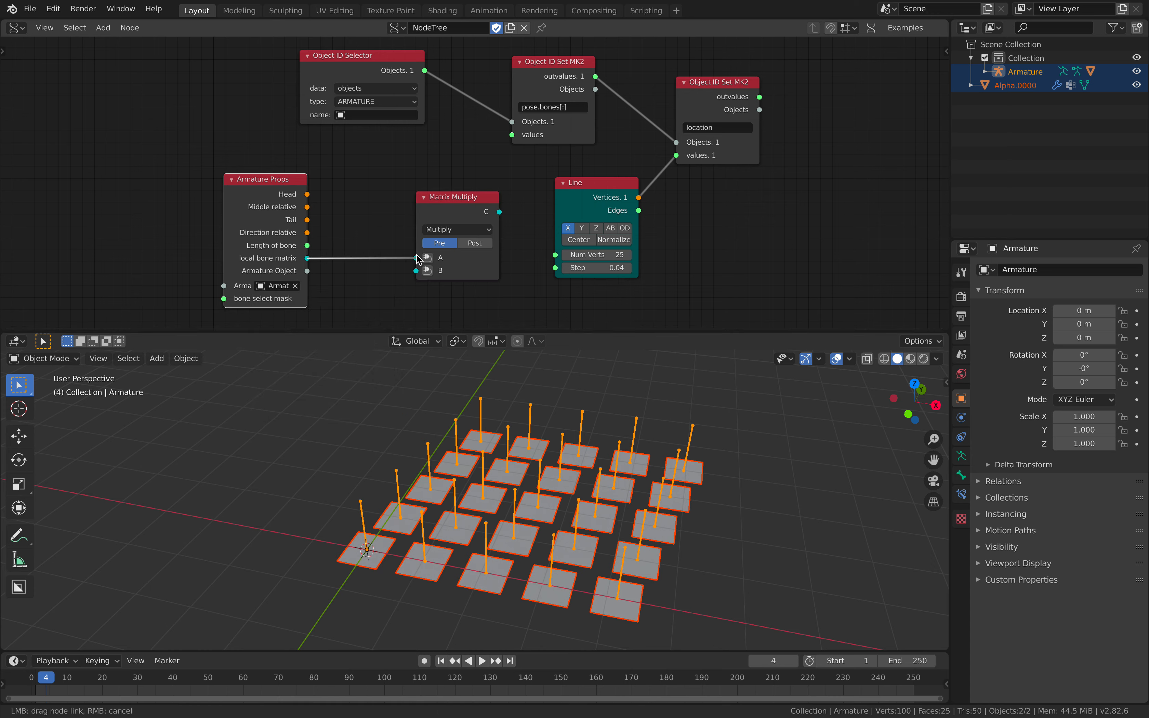
{"action": "left_click_drag", "start_coordinate": [417, 258], "coordinate": [388, 253]}
{"action": "left_click", "coordinate": [453, 229]}
{"action": "left_click", "coordinate": [451, 255]}
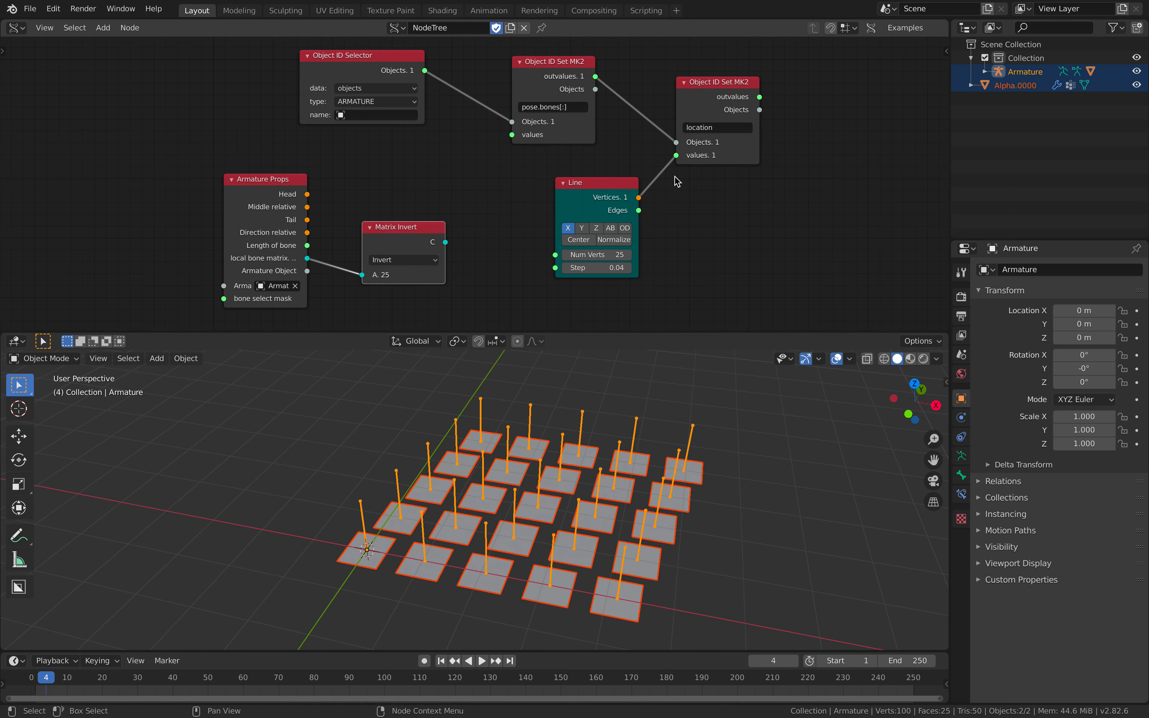
Replace the Line node with a Matrix out node beside the Matrix Invert node.
{"action": "left_click", "coordinate": [616, 187]}
{"action": "key", "text": "x"}
{"action": "key", "text": "shift+a"}
{"action": "left_click", "coordinate": [559, 194]}
{"action": "type", "text": "ma"}
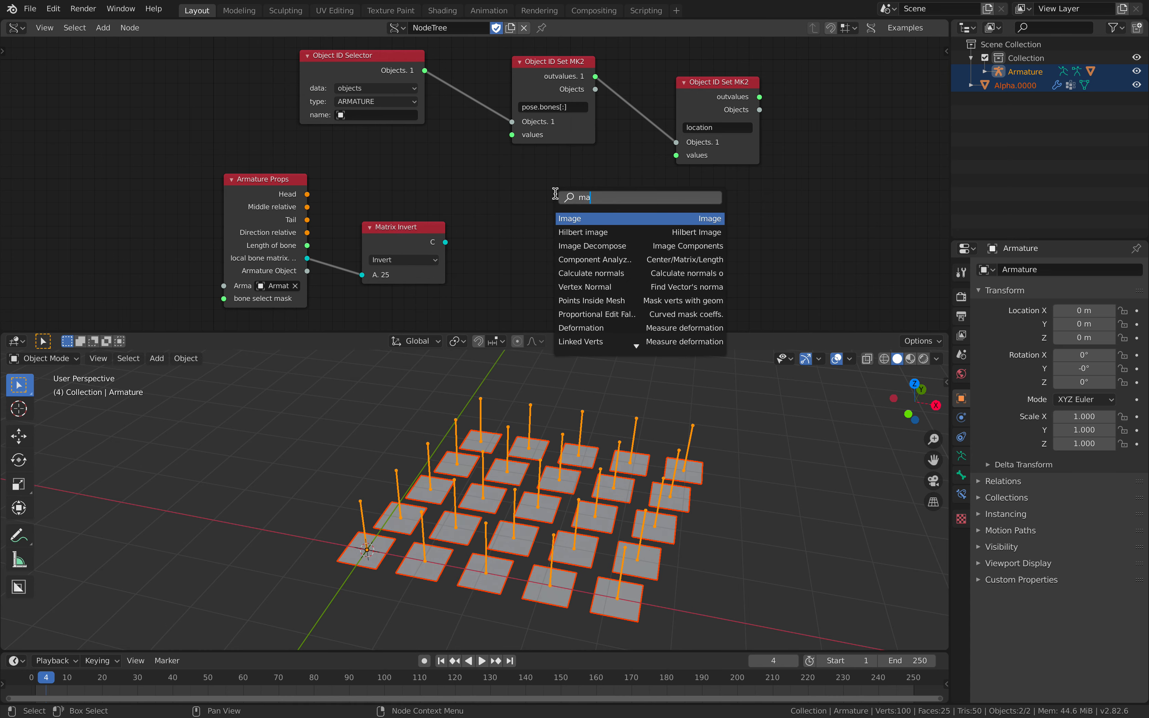
{"action": "type", "text": "trix out"}
{"action": "key", "text": "Return"}
{"action": "left_click", "coordinate": [506, 194]}
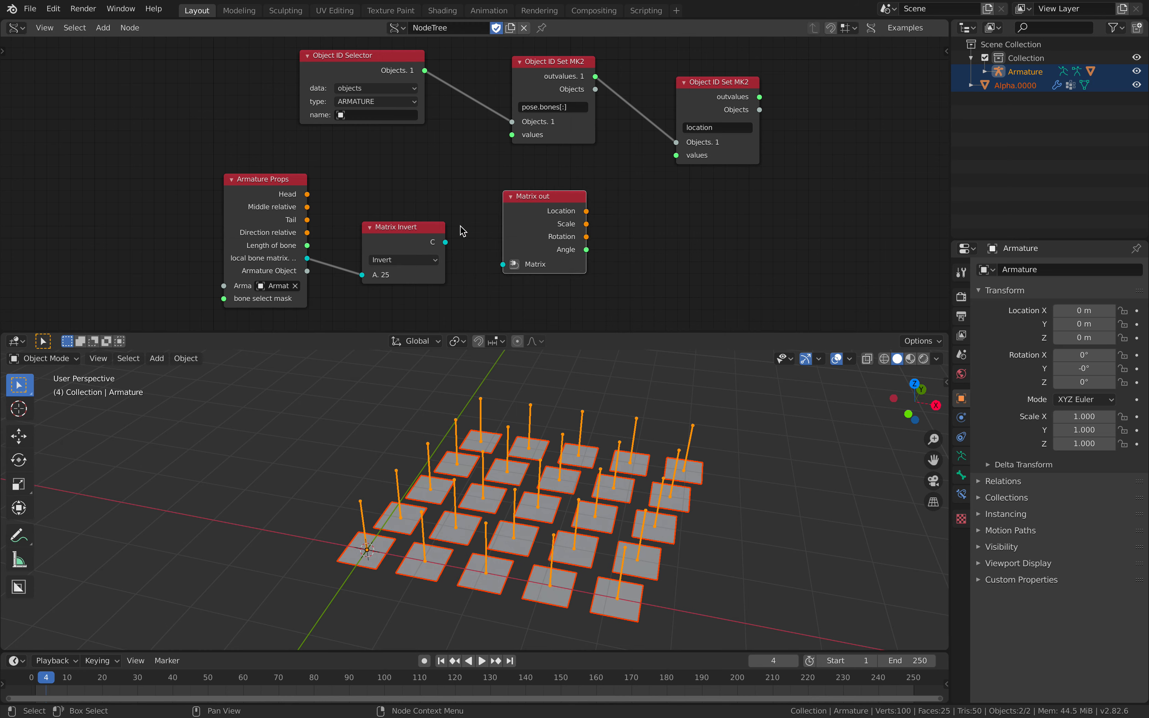
Link Matrix Invert's output into Matrix out and its Location output into the location node's values input, and save the file.
{"action": "left_click_drag", "start_coordinate": [462, 231], "coordinate": [462, 232]}
{"action": "left_click_drag", "start_coordinate": [502, 267], "coordinate": [503, 265]}
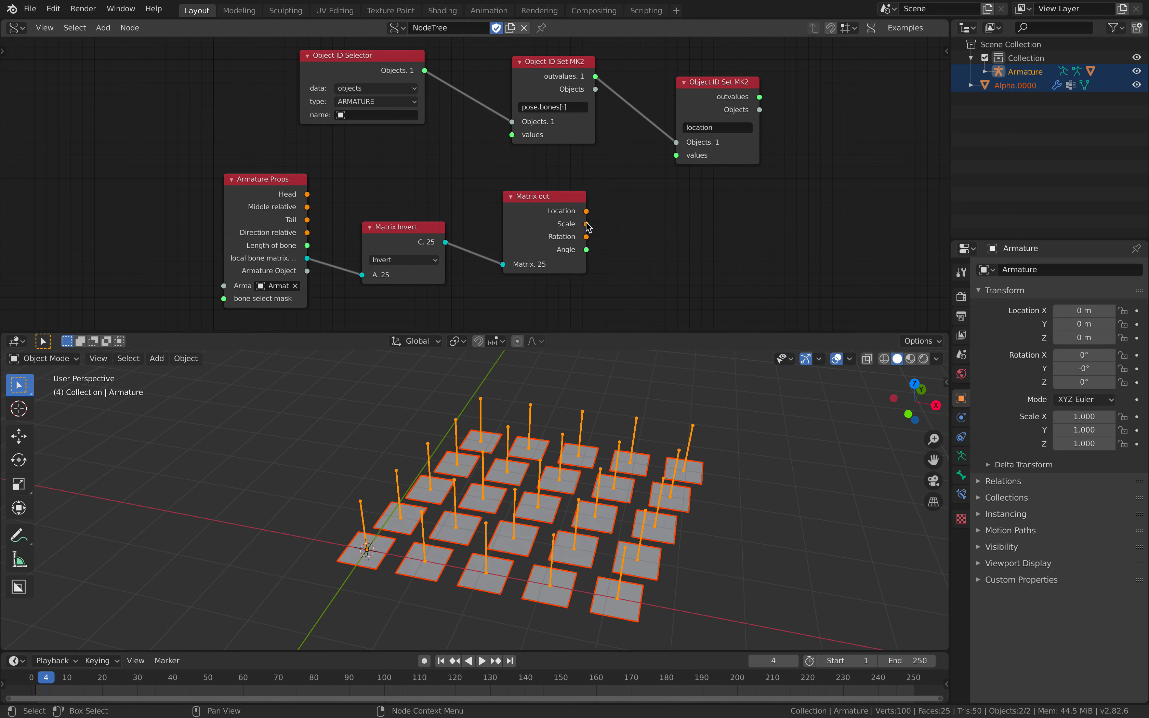
{"action": "left_click_drag", "start_coordinate": [587, 212], "coordinate": [674, 156]}
{"action": "middle_click_drag", "start_coordinate": [538, 453], "coordinate": [482, 430]}
{"action": "middle_click_drag", "start_coordinate": [382, 501], "coordinate": [477, 480], "text": "shift"}
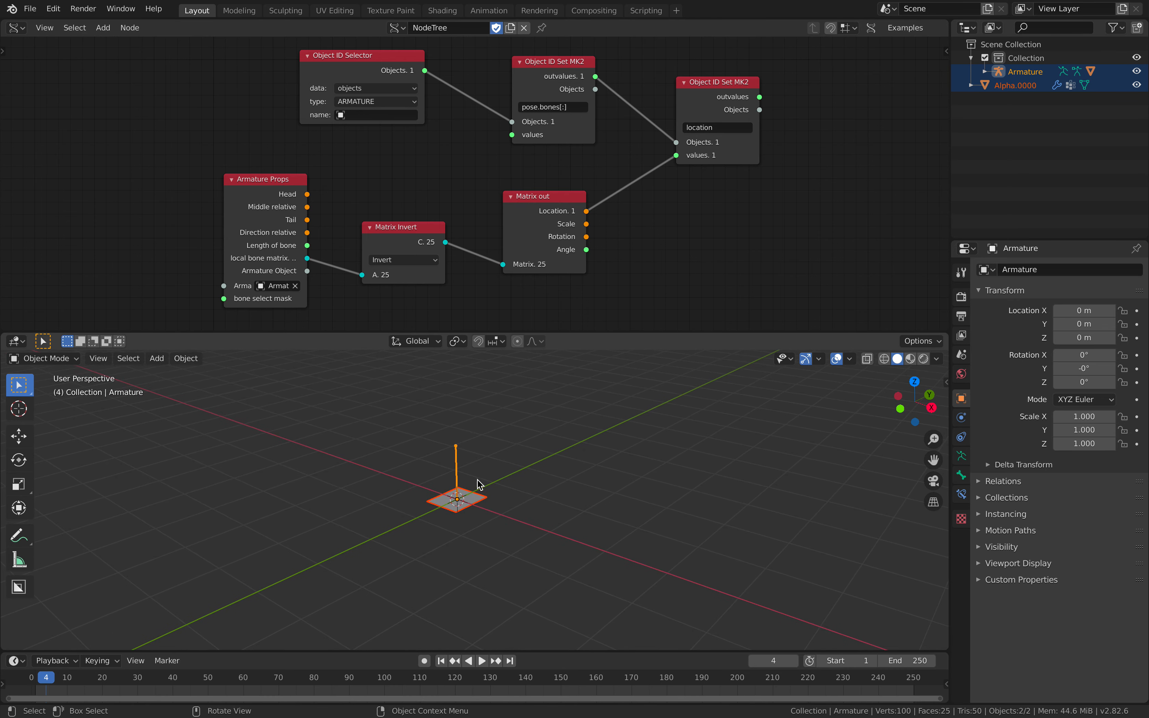
{"action": "key", "text": "ctrl+s"}
Move the location node farther away and add a Line node beside the Matrix out node.
{"action": "middle_click_drag", "start_coordinate": [637, 250], "coordinate": [577, 268]}
{"action": "left_click_drag", "start_coordinate": [679, 102], "coordinate": [794, 98]}
{"action": "key", "text": "shift+a"}
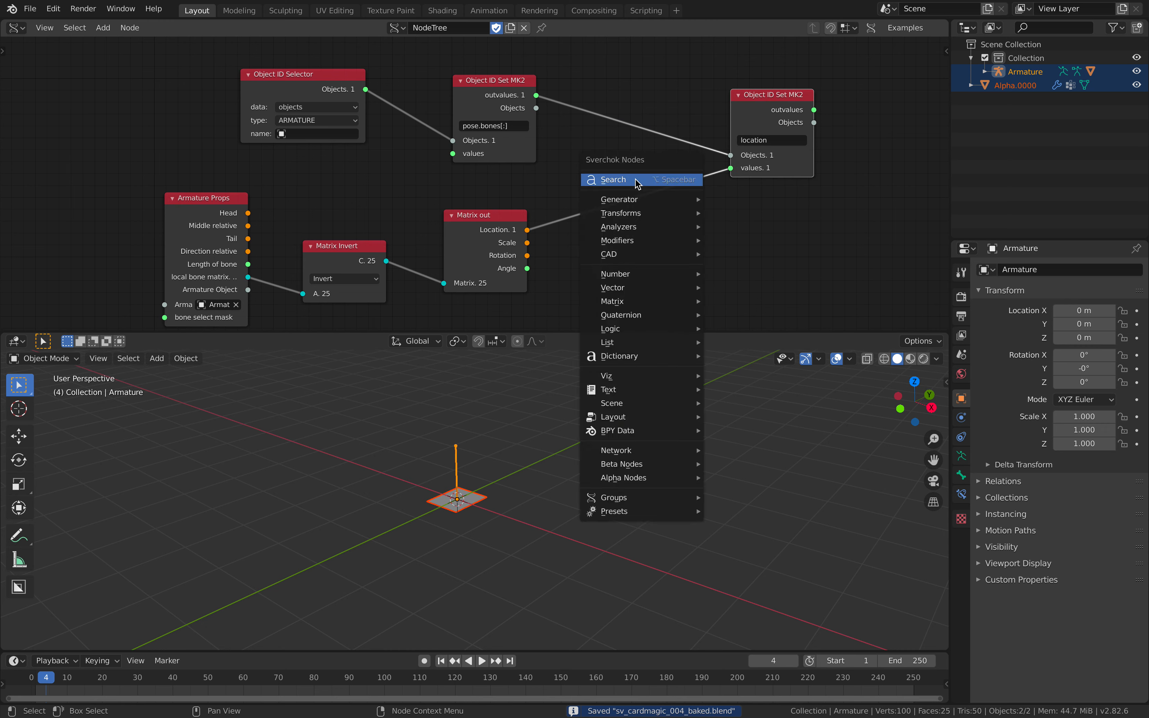
{"action": "left_click", "coordinate": [635, 182]}
{"action": "type", "text": "line"}
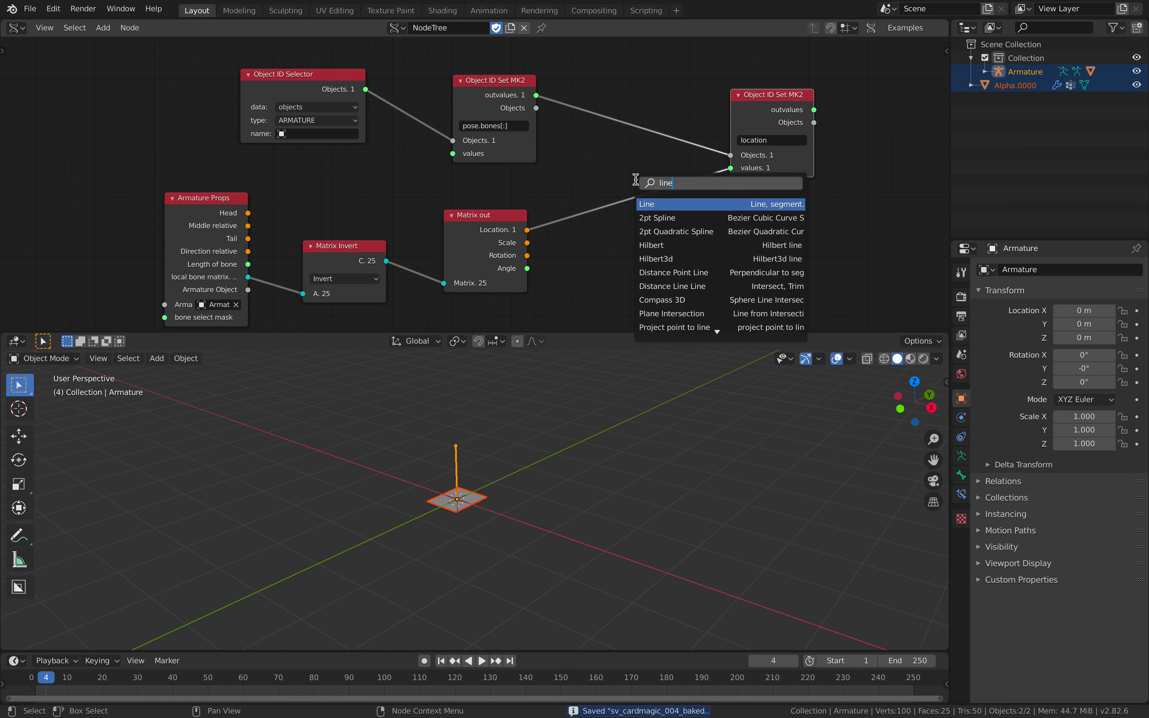
{"action": "key", "text": "Return"}
{"action": "left_click", "coordinate": [571, 239]}
{"action": "middle_click_drag", "start_coordinate": [571, 240], "coordinate": [547, 207]}
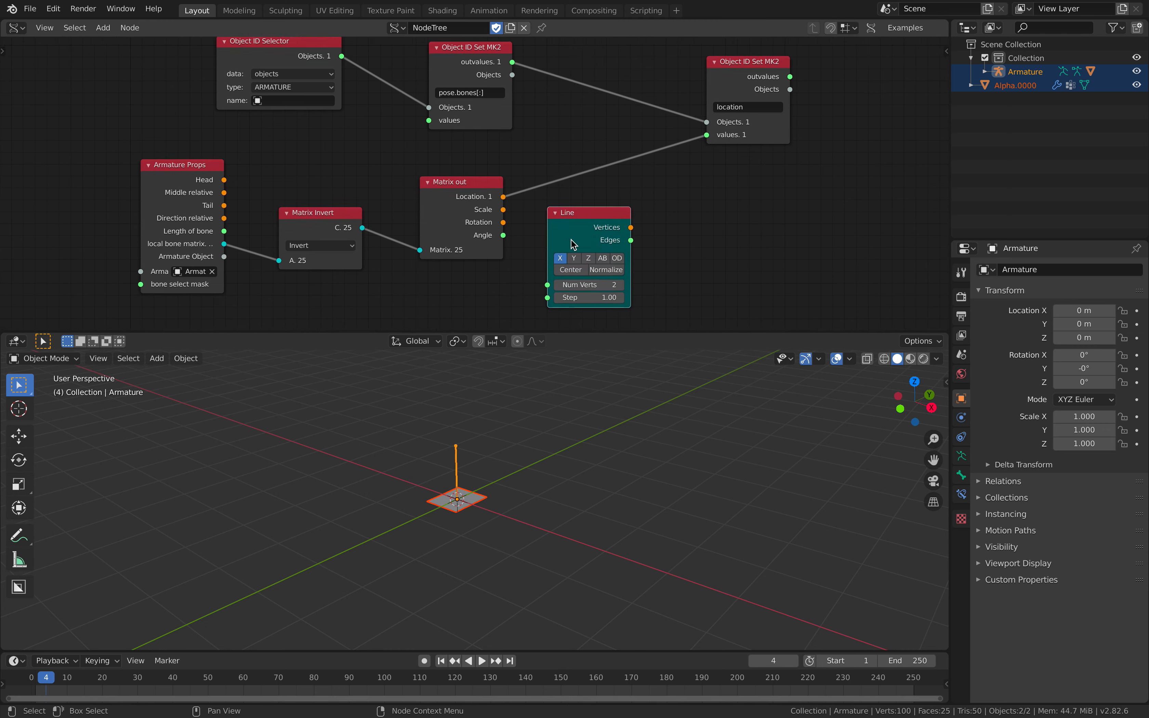
Insert a Vector Math node set to Add into the link between Matrix out's Location and the location node.
{"action": "key", "text": "shift+a"}
{"action": "left_click", "coordinate": [667, 215]}
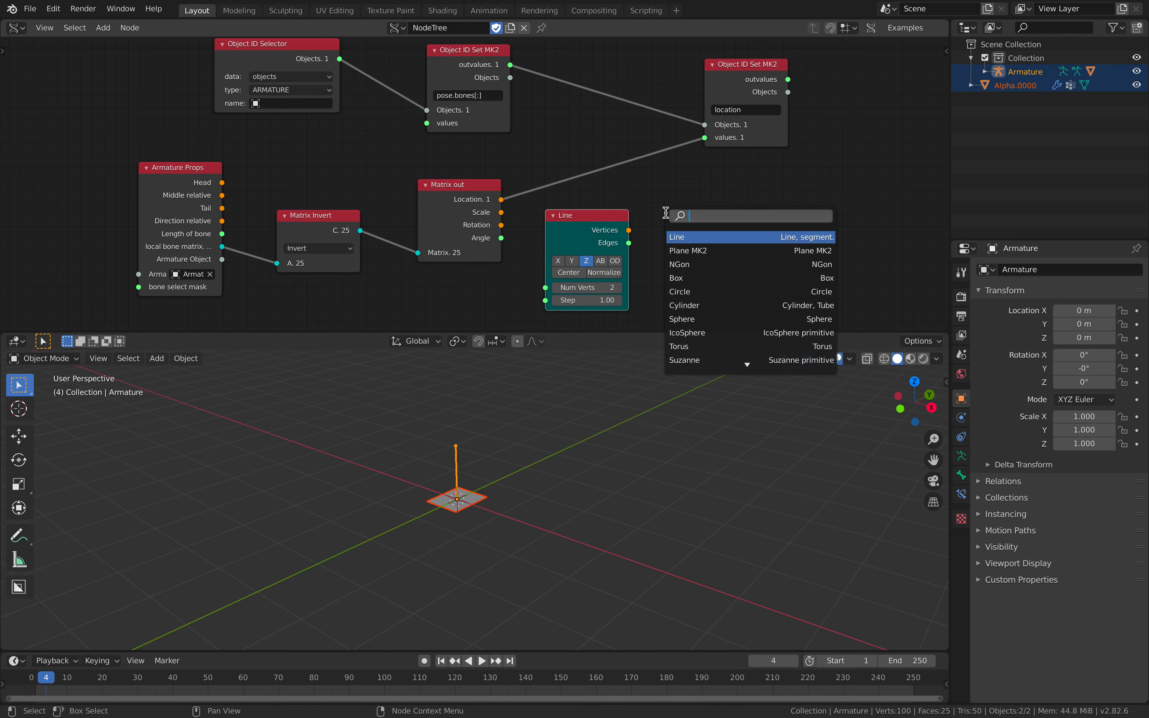
{"action": "type", "text": "vector math"}
{"action": "key", "text": "Return"}
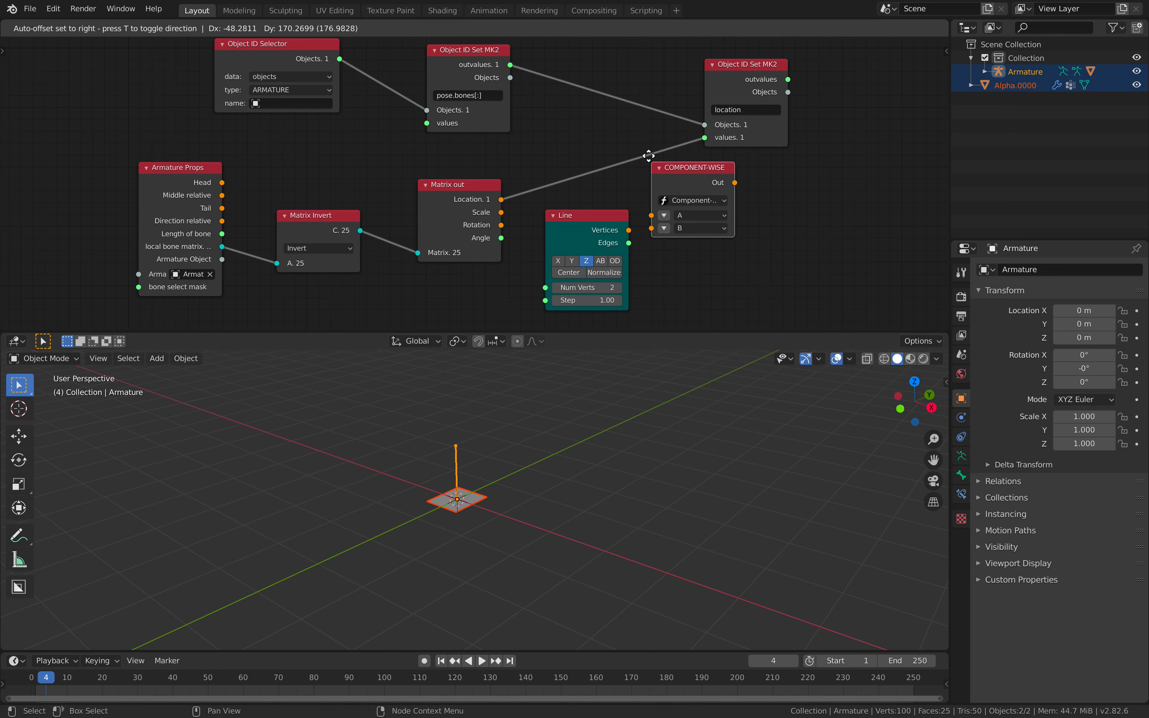
{"action": "left_click", "coordinate": [570, 129]}
{"action": "left_click", "coordinate": [627, 174]}
Feed the Line node's Vertices into the Add node's second input and set the Line's vertex count to 25.
{"action": "left_click", "coordinate": [601, 215]}
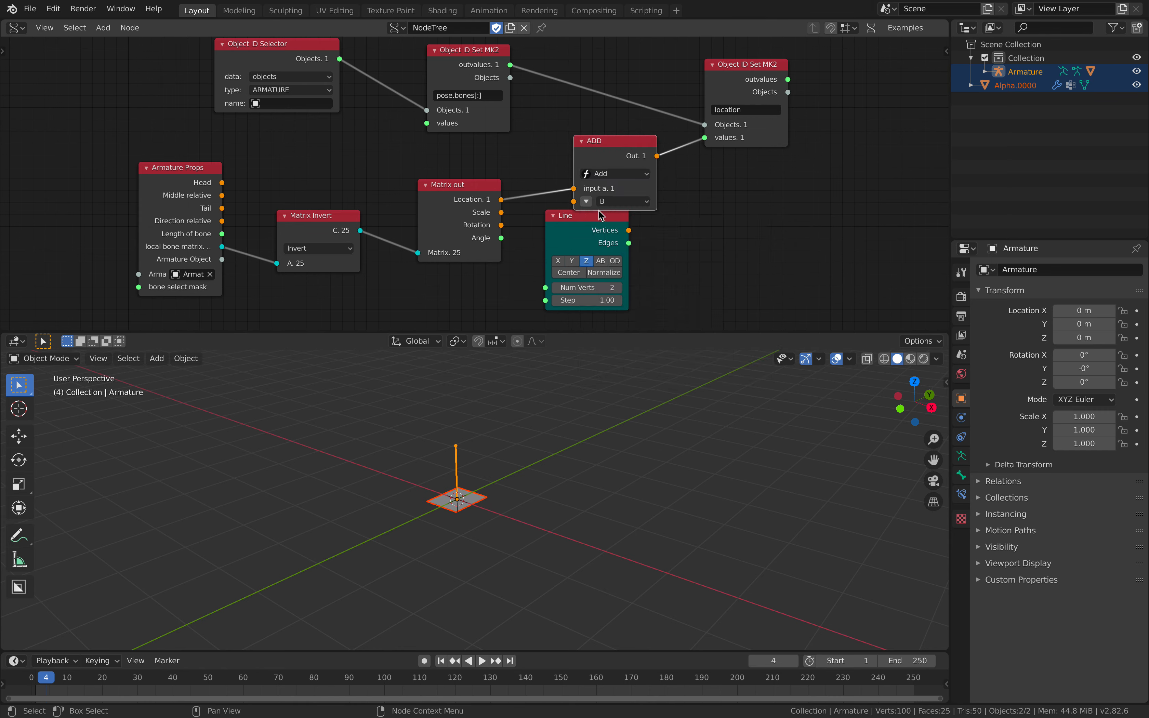
{"action": "left_click_drag", "start_coordinate": [601, 215], "coordinate": [575, 202]}
{"action": "left_click", "coordinate": [589, 308]}
{"action": "type", "text": "2"}
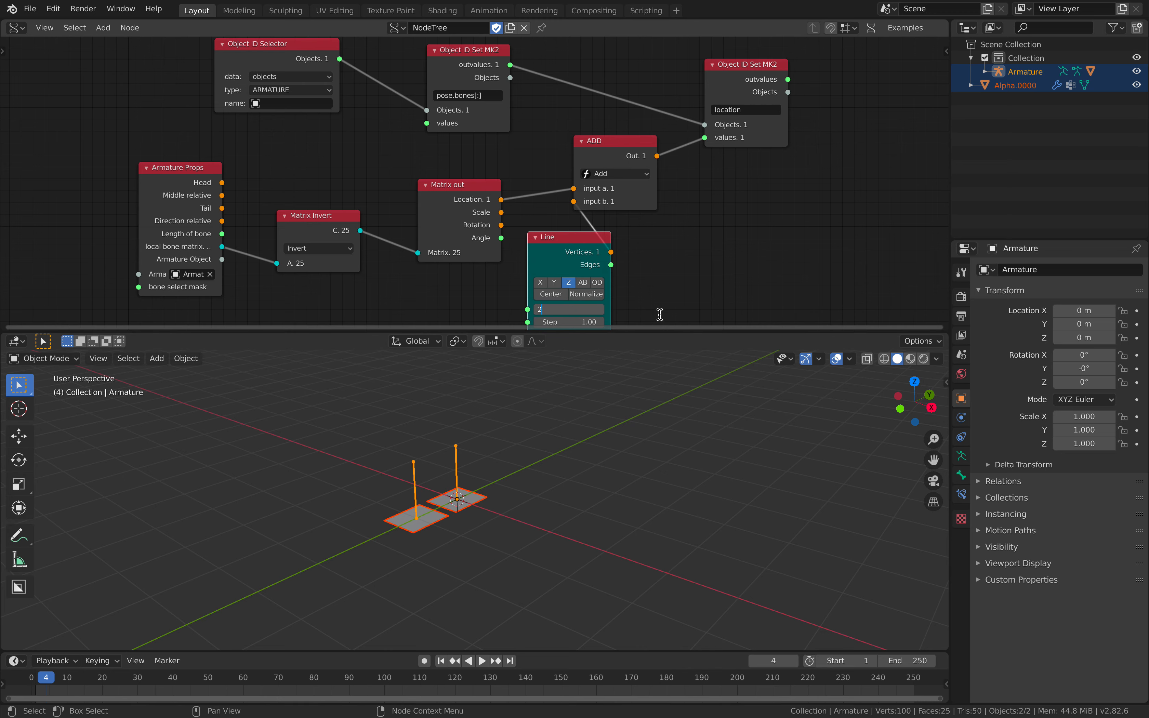
{"action": "type", "text": "5"}
{"action": "key", "text": "Return"}
Set the Line node's direction to Y and its step to 0.10, and save the file.
{"action": "middle_click_drag", "start_coordinate": [631, 399], "coordinate": [570, 425]}
{"action": "middle_click_drag", "start_coordinate": [613, 290], "coordinate": [638, 242]}
{"action": "left_click", "coordinate": [579, 234]}
{"action": "left_click", "coordinate": [565, 234]}
{"action": "left_click", "coordinate": [579, 233]}
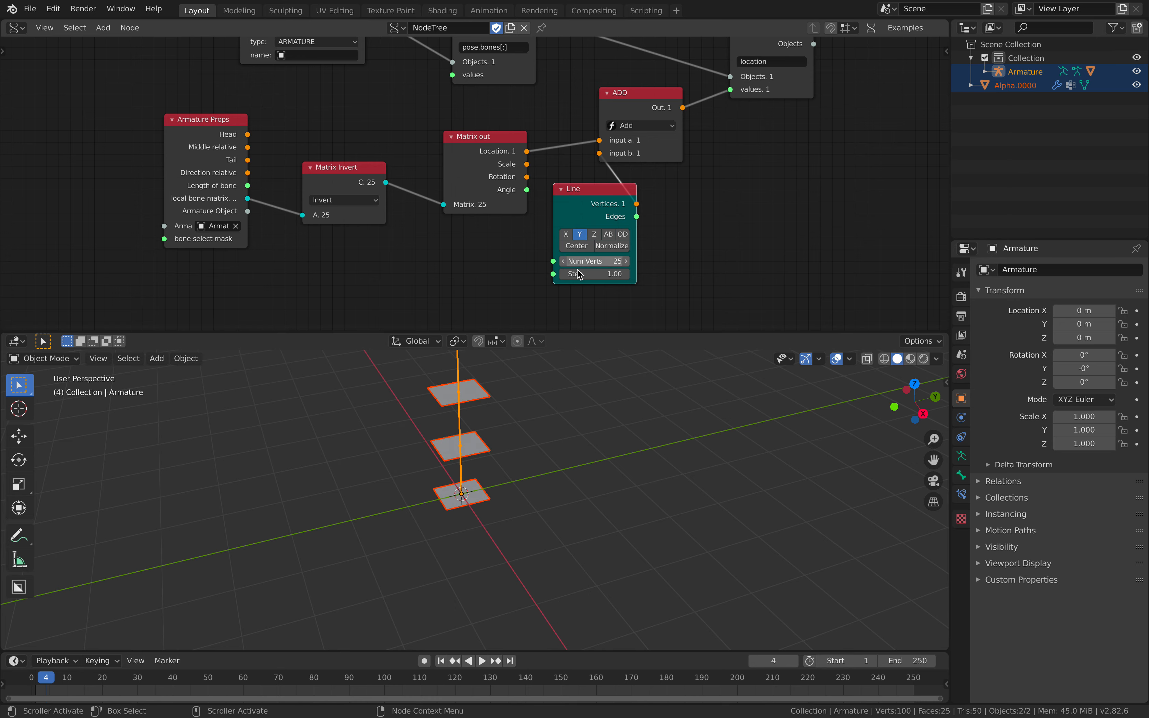
{"action": "key", "text": "Return"}
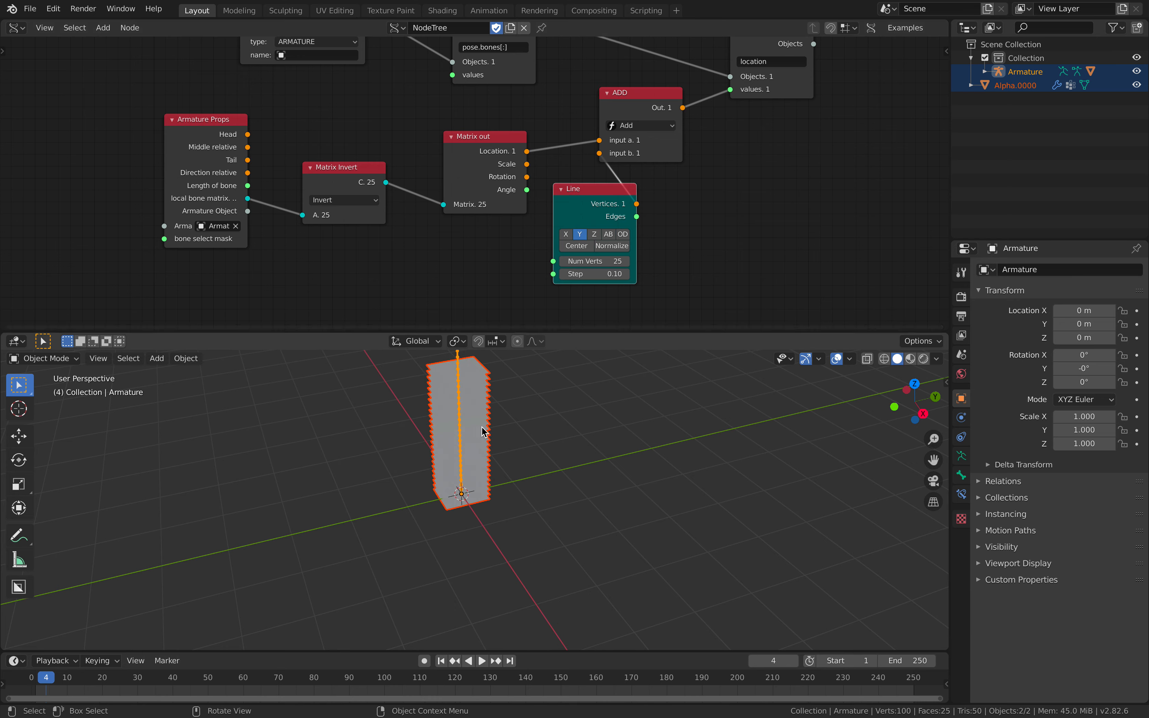
{"action": "middle_click_drag", "start_coordinate": [481, 430], "coordinate": [480, 436]}
{"action": "scroll", "coordinate": [474, 401], "scroll_direction": "up", "scroll_amount": 3}
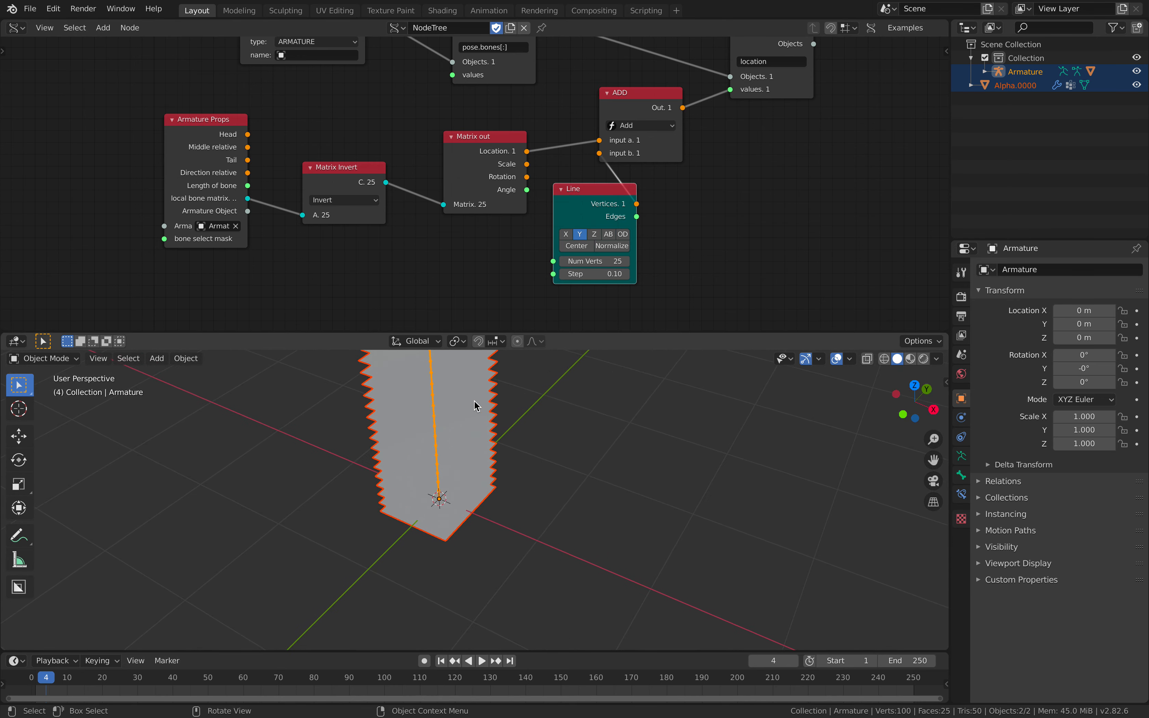
{"action": "scroll", "coordinate": [475, 401], "scroll_direction": "up", "scroll_amount": 5, "text": "shift"}
{"action": "scroll", "coordinate": [474, 400], "scroll_direction": "down", "scroll_amount": 4}
{"action": "middle_click_drag", "start_coordinate": [477, 405], "coordinate": [474, 403]}
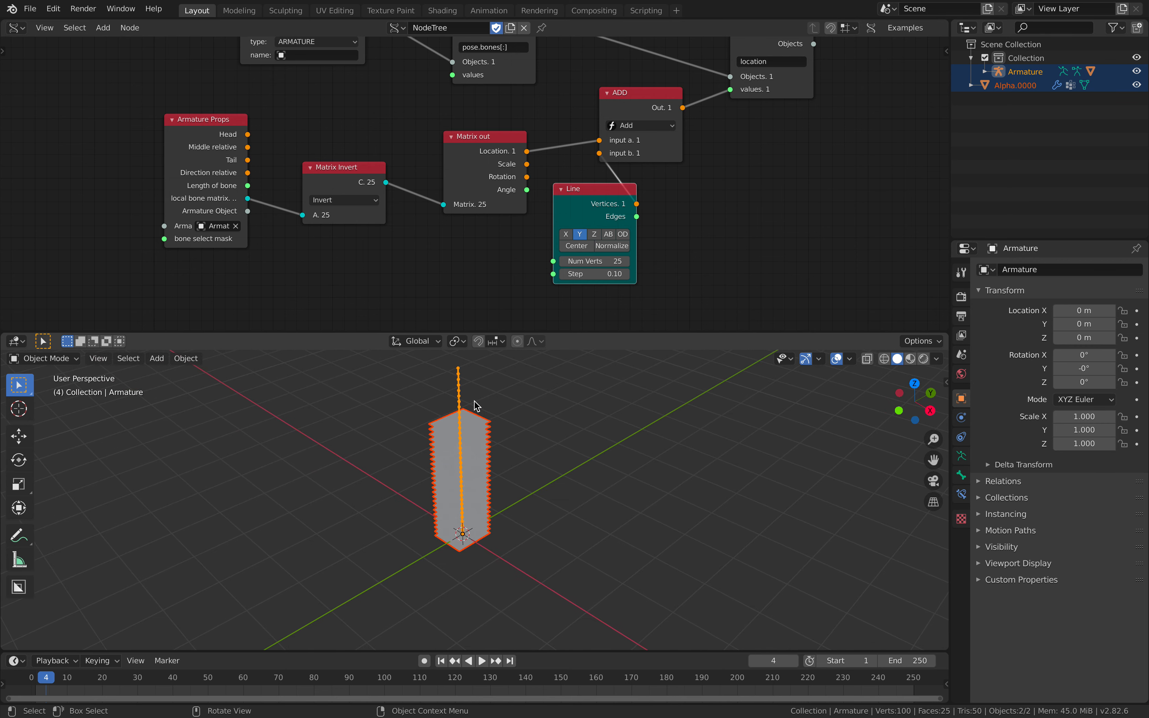
{"action": "key", "text": "ctrl+s"}
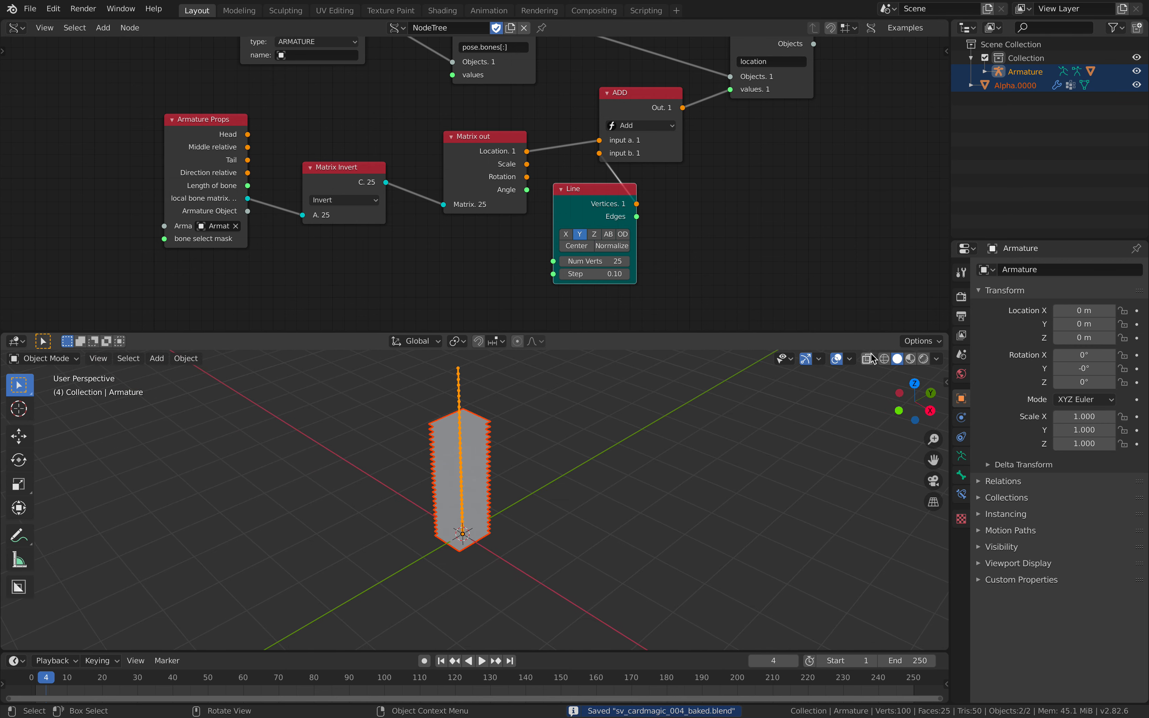
Enable Shadow and Cavity in the viewport shading and deselect all objects.
{"action": "left_click", "coordinate": [936, 360]}
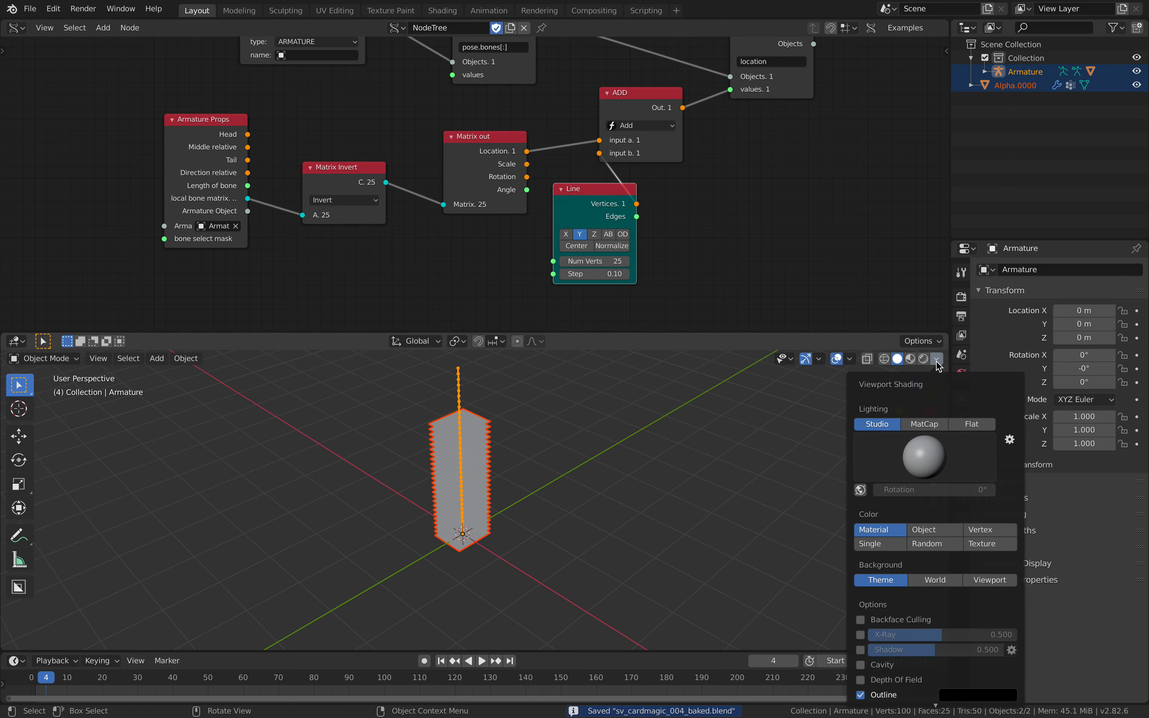
{"action": "left_click", "coordinate": [859, 649]}
{"action": "left_click", "coordinate": [859, 665]}
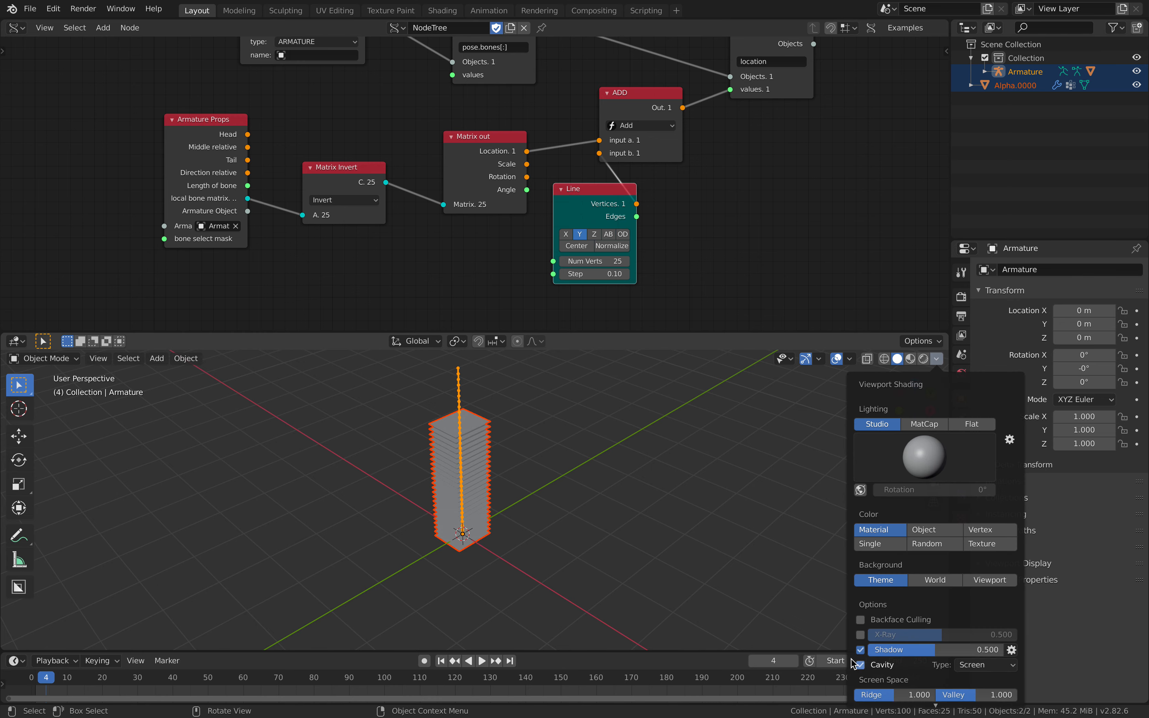
{"action": "scroll", "coordinate": [624, 519], "scroll_direction": "right", "scroll_amount": 1}
{"action": "left_click", "coordinate": [623, 519]}
Increase the Line node's step to 0.16.
{"action": "scroll", "coordinate": [624, 519], "scroll_direction": "up", "scroll_amount": 3, "text": "shift"}
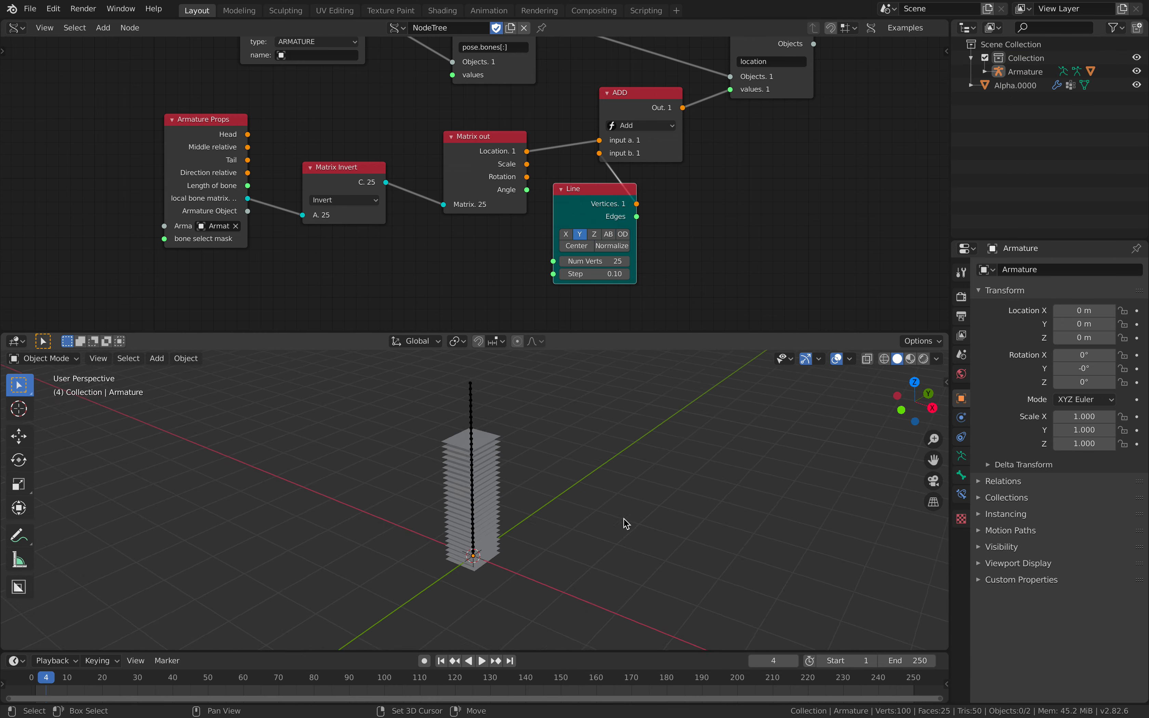
{"action": "scroll", "coordinate": [624, 519], "scroll_direction": "up", "scroll_amount": 2}
{"action": "scroll", "coordinate": [624, 519], "scroll_direction": "down", "scroll_amount": 3}
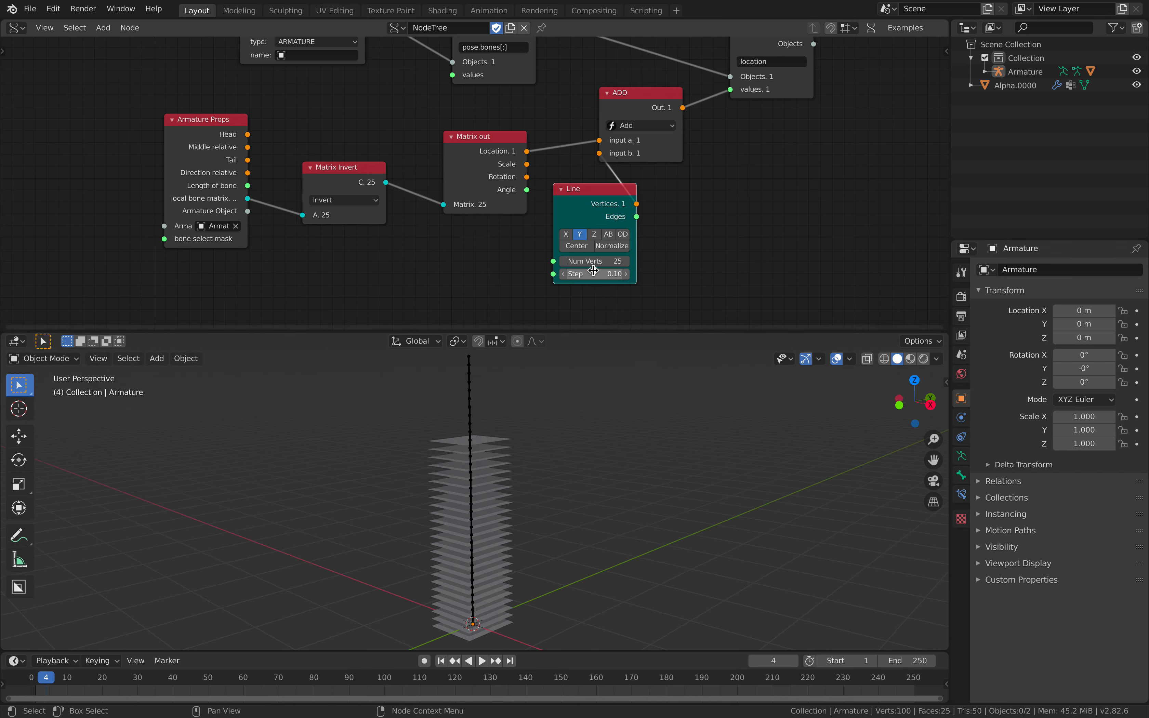
{"action": "left_click_drag", "start_coordinate": [591, 273], "coordinate": [620, 274]}
Add a Solidify modifier to the Alpha.0000 card mesh and save the file.
{"action": "left_click", "coordinate": [498, 374]}
{"action": "middle_click_drag", "start_coordinate": [498, 374], "coordinate": [506, 390]}
{"action": "left_click", "coordinate": [1014, 269]}
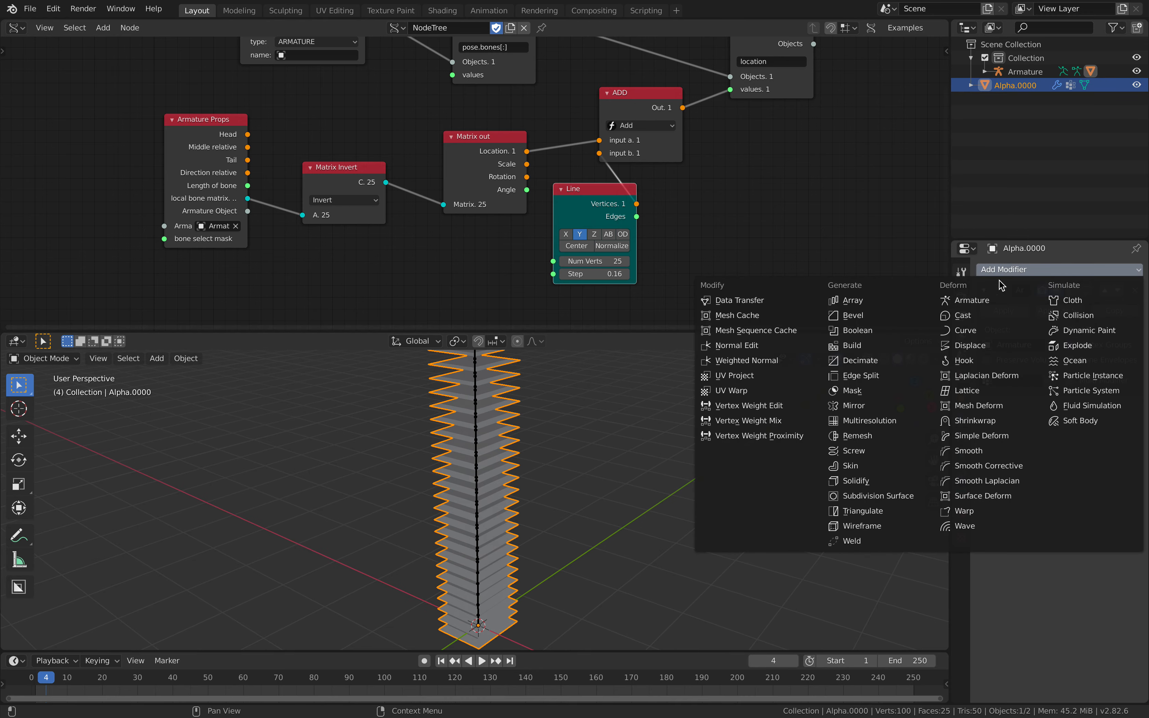
{"action": "left_click", "coordinate": [867, 471]}
{"action": "middle_click_drag", "start_coordinate": [750, 477], "coordinate": [674, 464]}
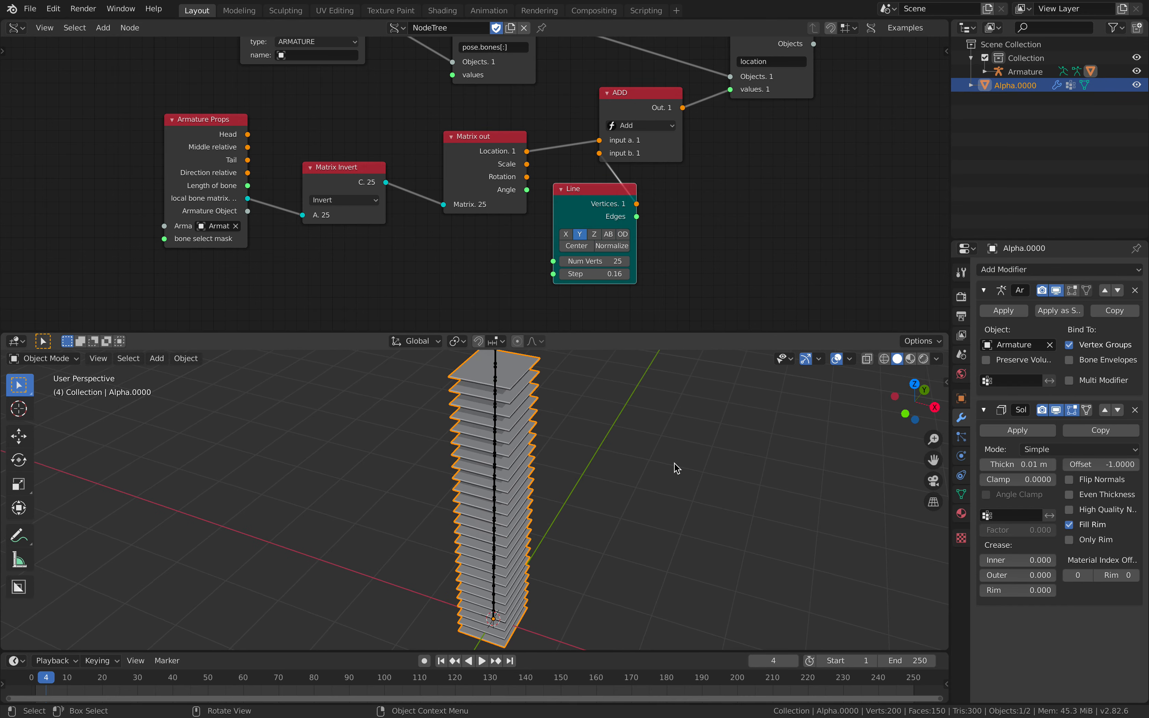
{"action": "key", "text": "ctrl+s"}
Spread the location, Add and Line nodes apart to make room between Line and Add.
{"action": "middle_click_drag", "start_coordinate": [612, 211], "coordinate": [600, 238]}
{"action": "left_click_drag", "start_coordinate": [634, 136], "coordinate": [916, 116]}
{"action": "left_click_drag", "start_coordinate": [605, 242], "coordinate": [583, 260]}
Insert a Randomize node into the link between the Line and Add nodes.
{"action": "key", "text": "shift+a"}
{"action": "left_click", "coordinate": [658, 210]}
{"action": "type", "text": "random"}
{"action": "key", "text": "Return"}
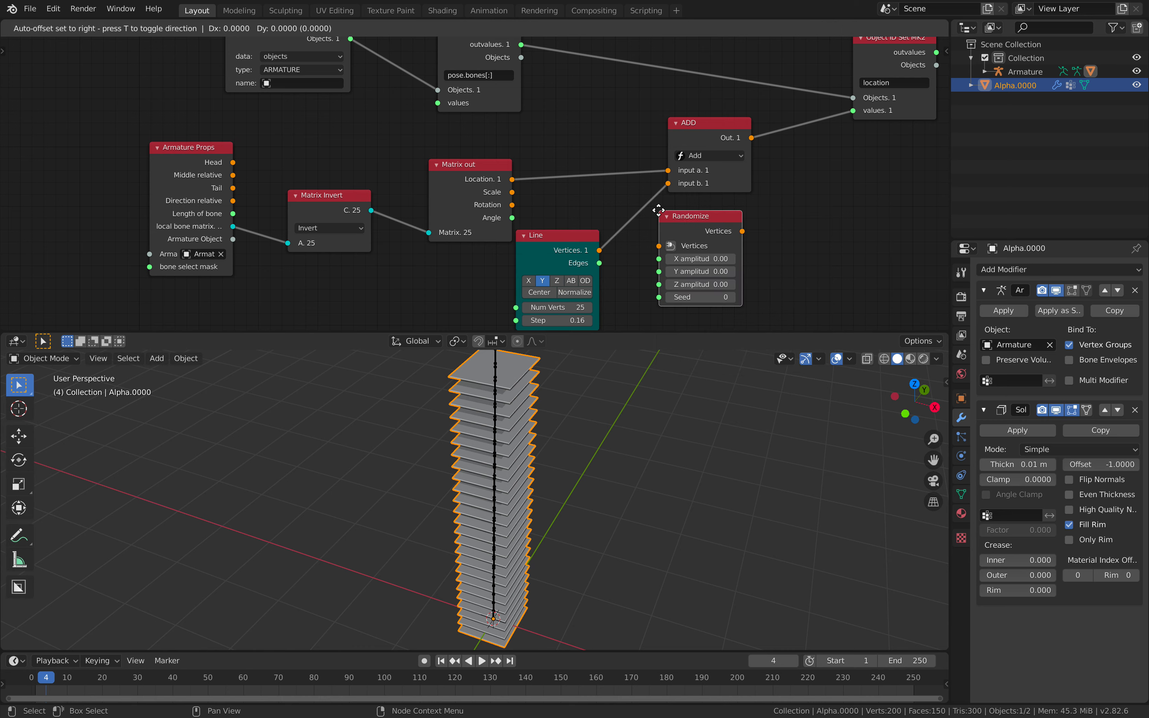
{"action": "left_click", "coordinate": [644, 203]}
Set the Randomize node's X amplitude to 0.12 and its seed to 46.
{"action": "type", "text": "0.18"}
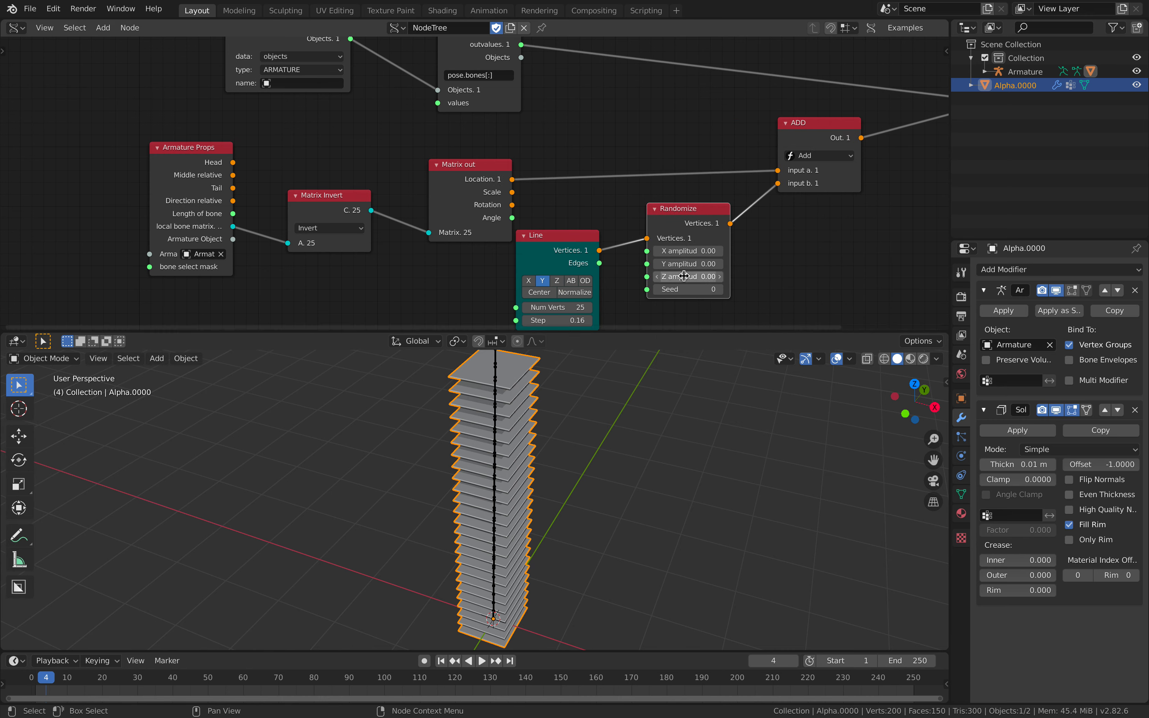
{"action": "key", "text": "Return"}
{"action": "left_click_drag", "start_coordinate": [688, 251], "coordinate": [712, 289]}
{"action": "scroll", "coordinate": [540, 497], "scroll_direction": "down", "scroll_amount": 3}
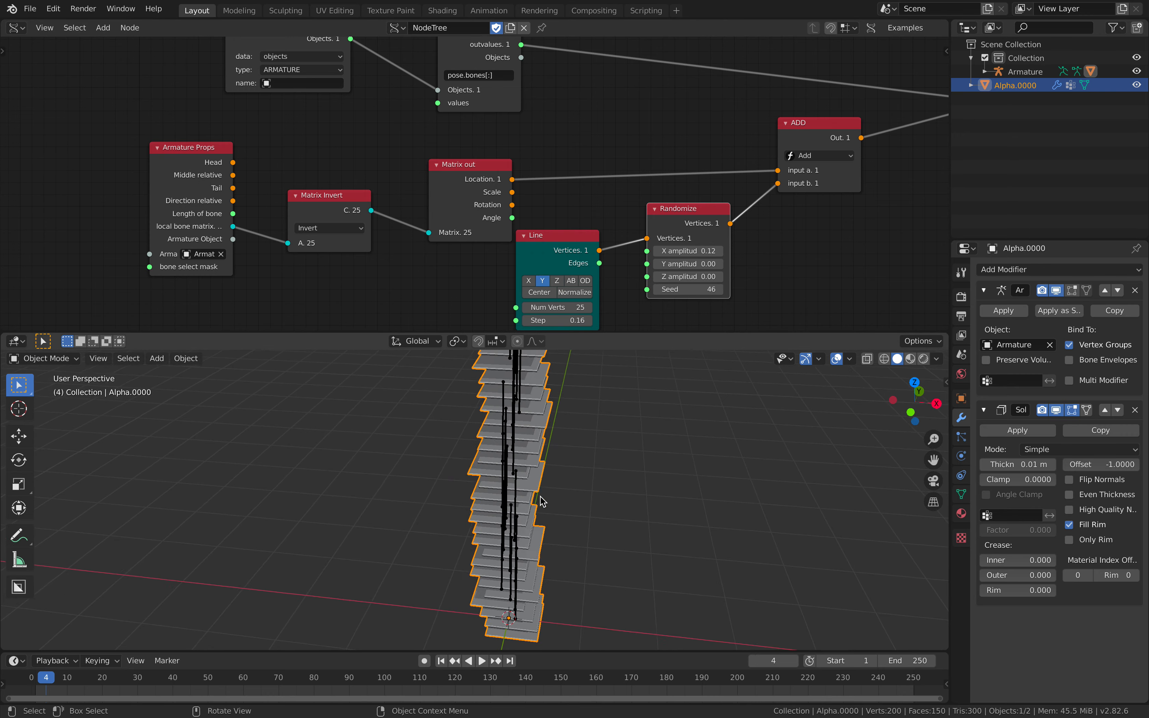
Deselect all objects and save the file.
{"action": "key", "text": "a"}
{"action": "key", "text": "a"}
{"action": "scroll", "coordinate": [540, 496], "scroll_direction": "right", "scroll_amount": 5}
{"action": "scroll", "coordinate": [540, 497], "scroll_direction": "down", "scroll_amount": 3, "text": "shift"}
{"action": "scroll", "coordinate": [540, 497], "scroll_direction": "right", "scroll_amount": 2}
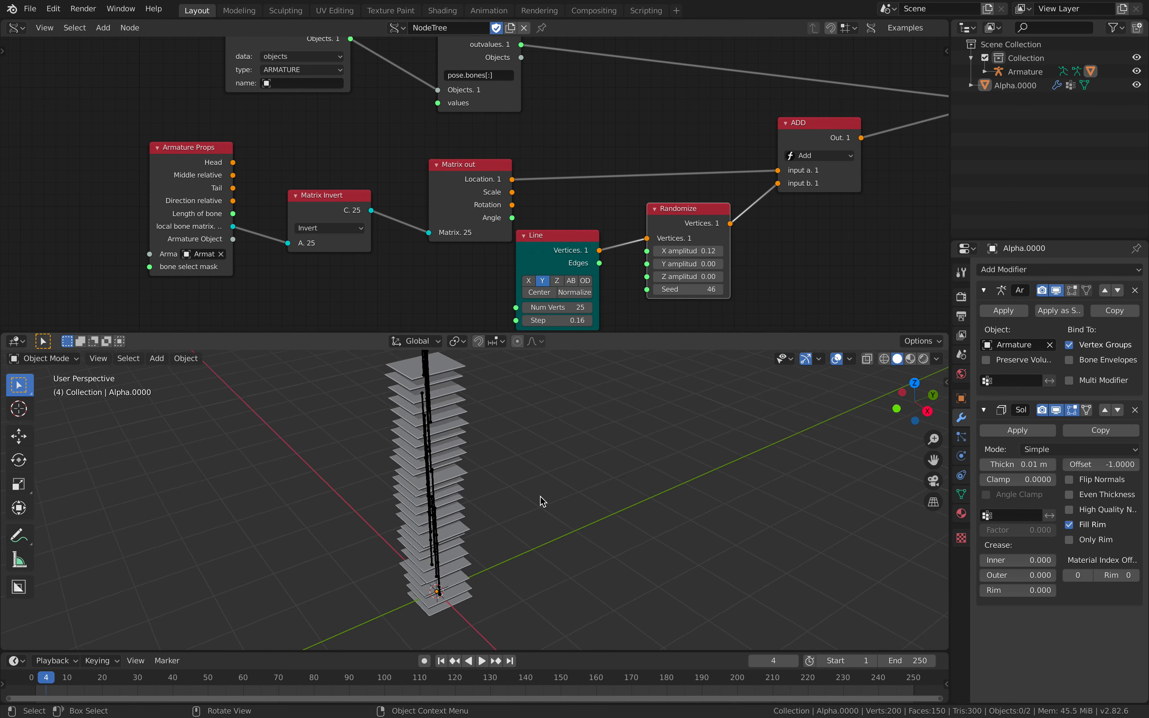
{"action": "key", "text": "ctrl+s"}
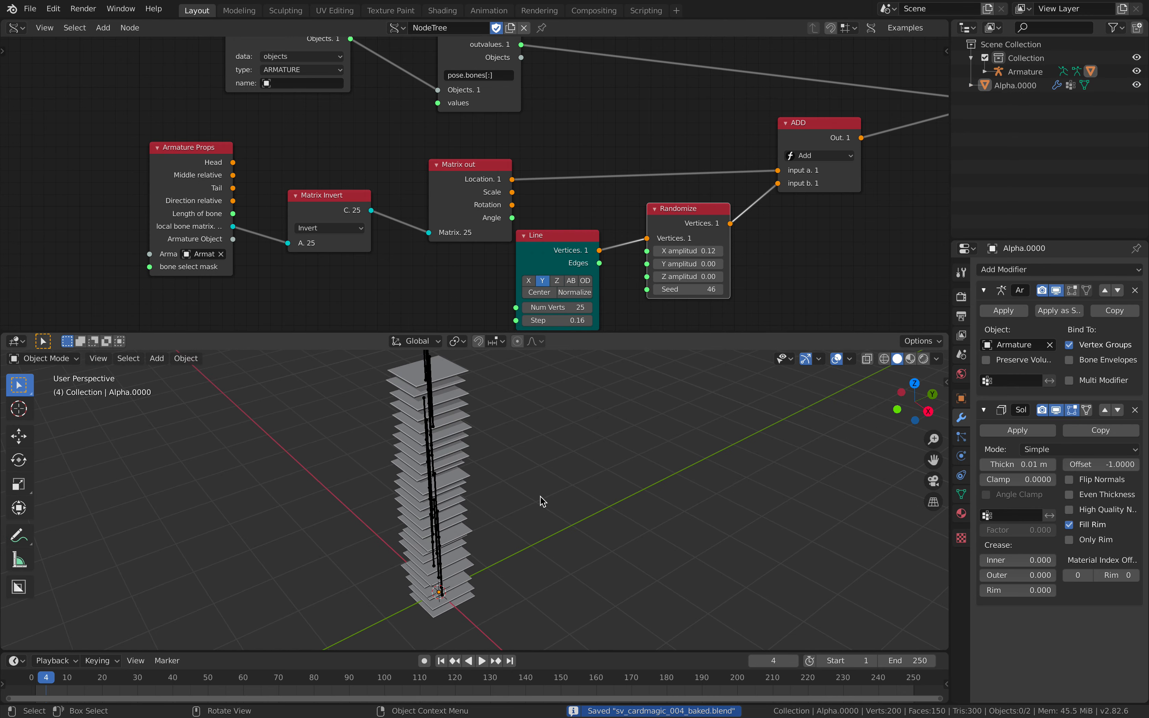
Expand the Alpha.0000 object's contents, select this card mesh and save the file.
{"action": "left_click", "coordinate": [971, 85]}
{"action": "left_click", "coordinate": [1044, 71]}
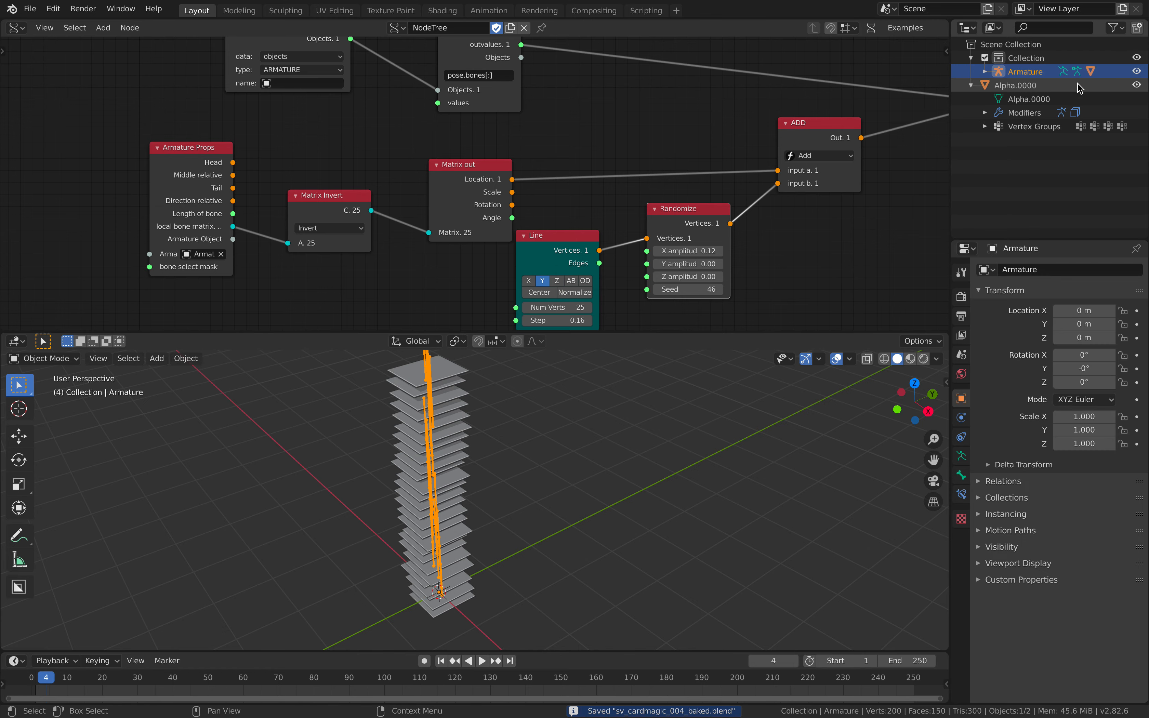
{"action": "left_click", "coordinate": [1027, 87]}
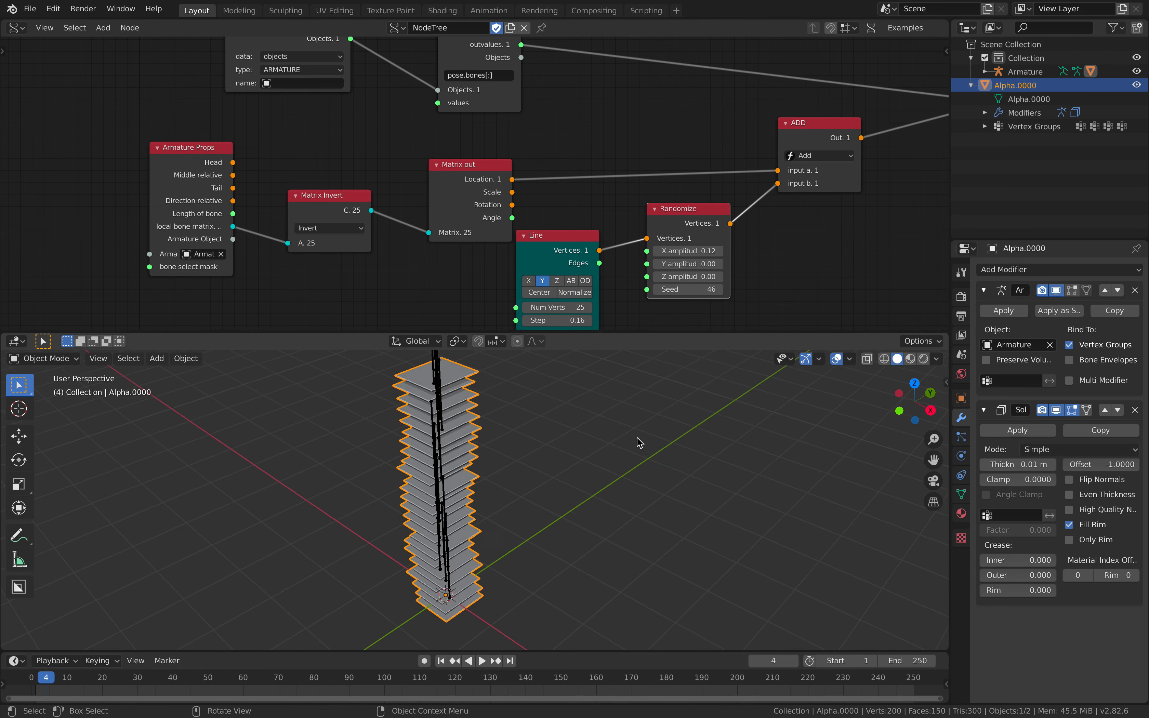
{"action": "key", "text": "ctrl+s"}
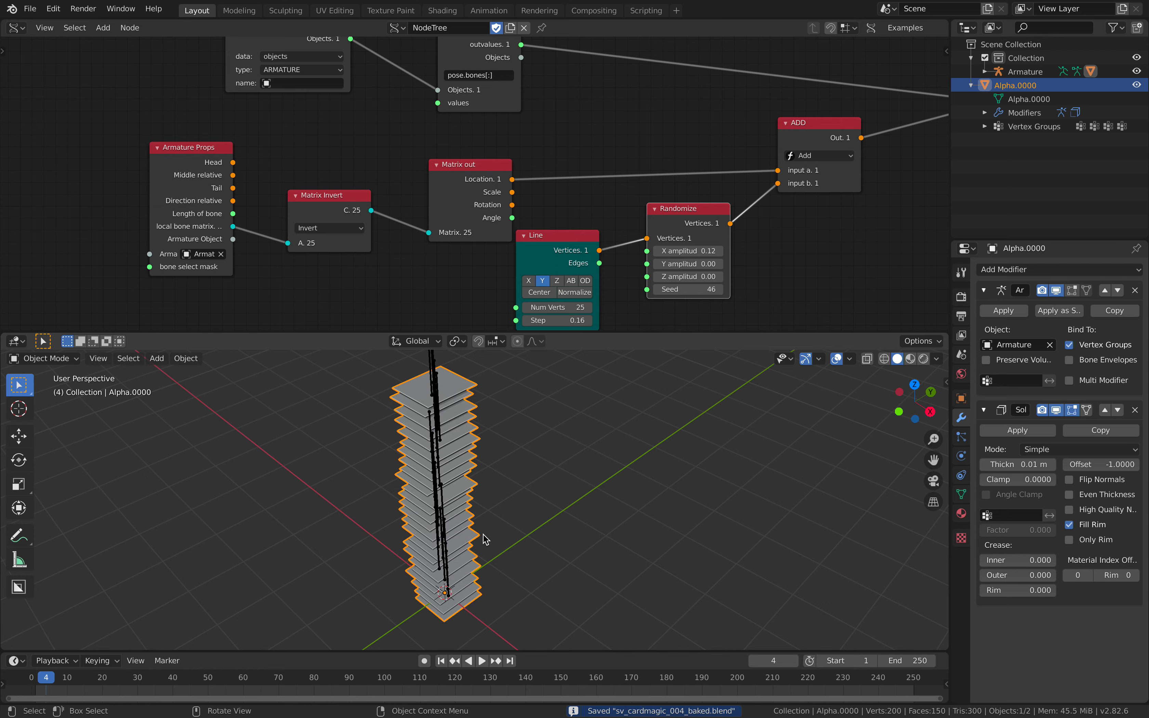
{"action": "middle_click_drag", "start_coordinate": [565, 540], "coordinate": [446, 577]}
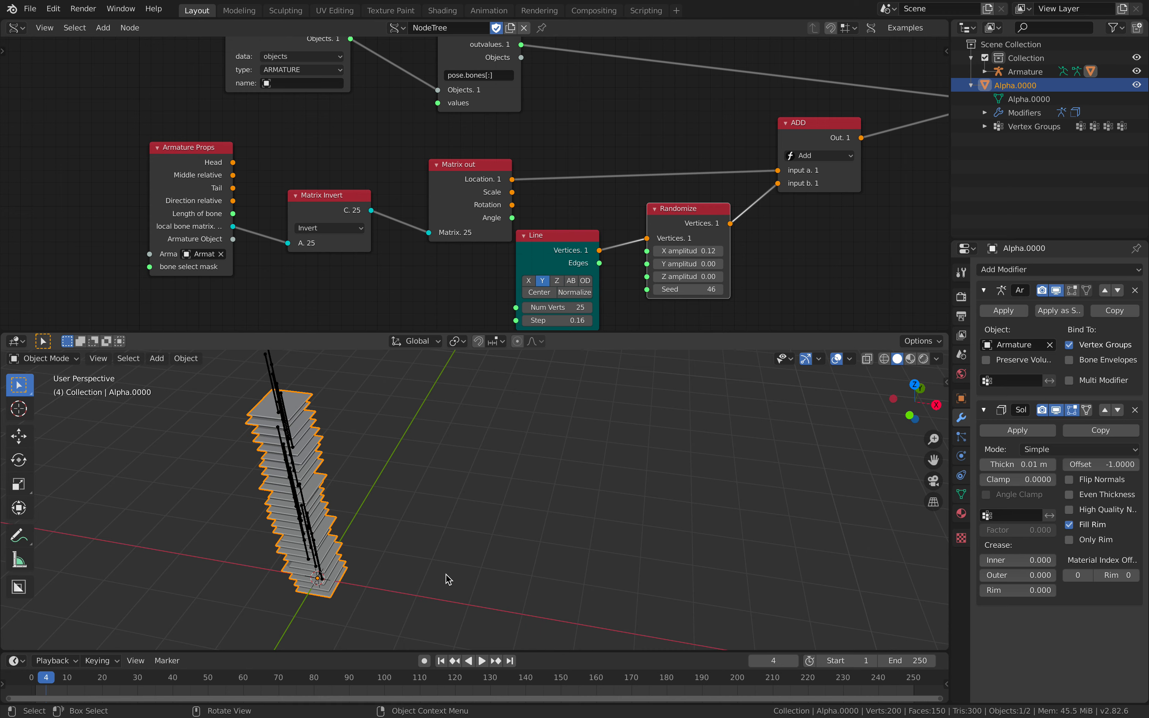
{"action": "middle_click_drag", "start_coordinate": [298, 562], "coordinate": [295, 562]}
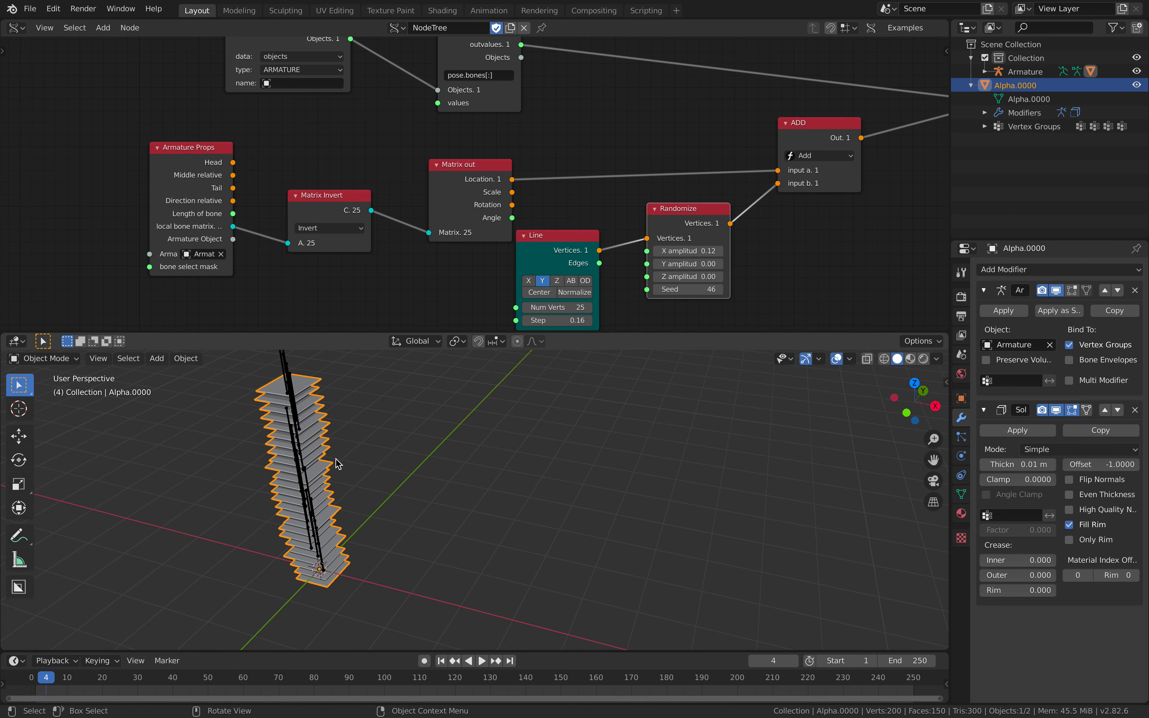
{"action": "middle_click_drag", "start_coordinate": [376, 459], "coordinate": [384, 435], "text": "shift"}
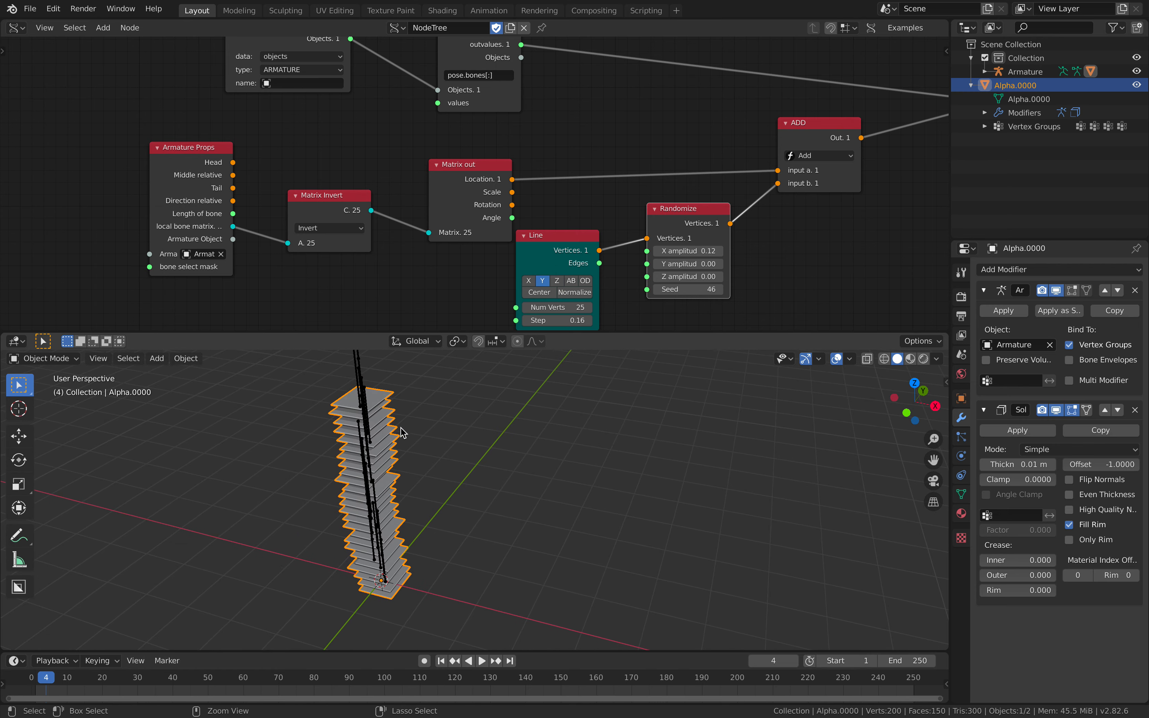
{"action": "key", "text": "ctrl+s"}
Spread the Add, Matrix out and Matrix Invert nodes apart in the node tree.
{"action": "middle_click_drag", "start_coordinate": [481, 185], "coordinate": [317, 209]}
{"action": "left_click_drag", "start_coordinate": [639, 158], "coordinate": [687, 154]}
{"action": "left_click_drag", "start_coordinate": [331, 195], "coordinate": [276, 208]}
{"action": "left_click_drag", "start_coordinate": [158, 223], "coordinate": [141, 217]}
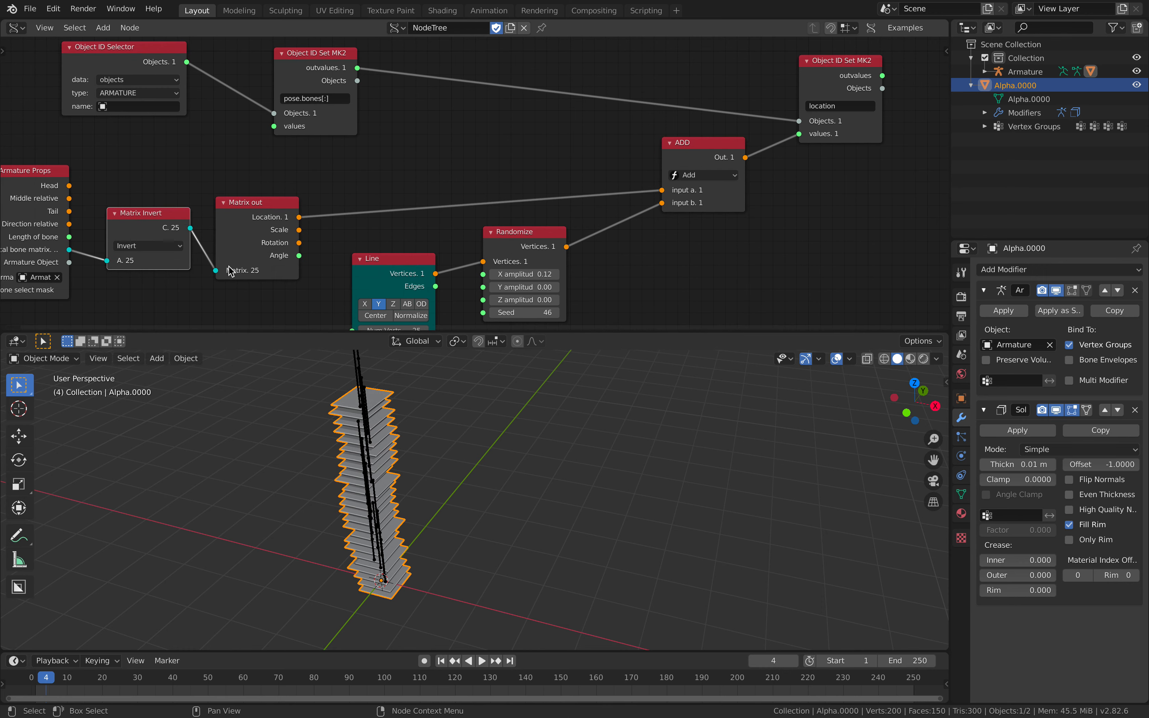
{"action": "middle_click_drag", "start_coordinate": [115, 198], "coordinate": [161, 193]}
{"action": "left_click_drag", "start_coordinate": [743, 145], "coordinate": [737, 151]}
Save the file and deselect the card mesh.
{"action": "middle_click_drag", "start_coordinate": [439, 426], "coordinate": [422, 412]}
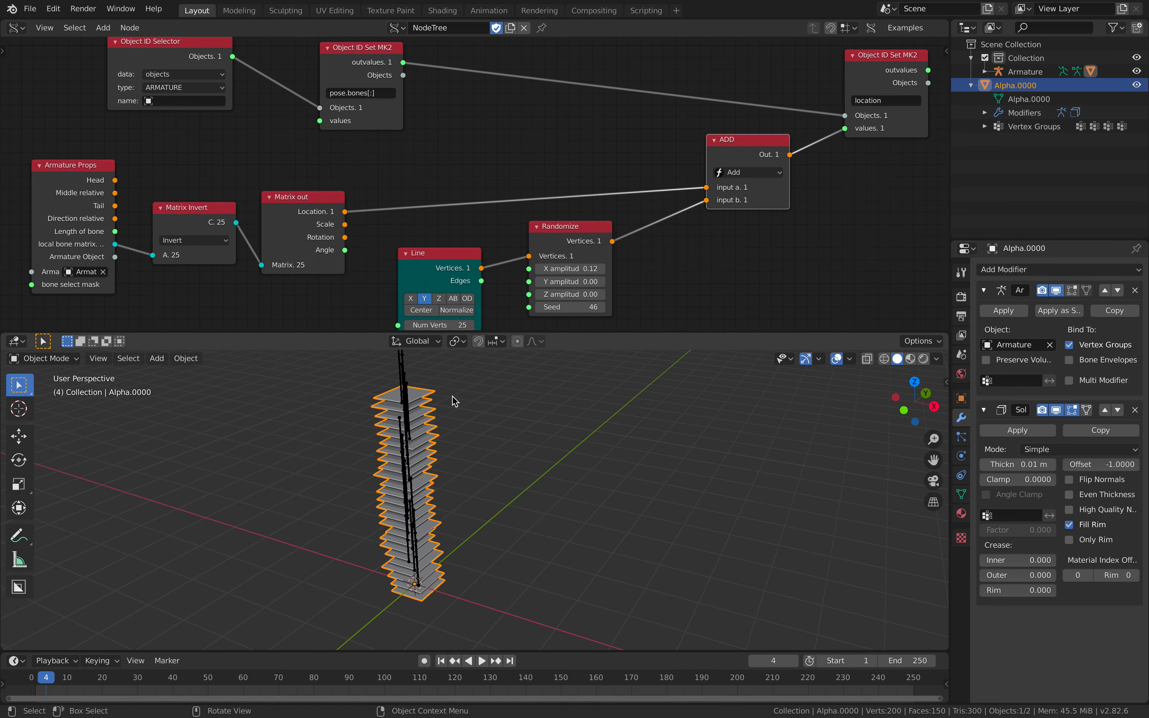
{"action": "key", "text": "ctrl+s"}
{"action": "left_click", "coordinate": [459, 463]}
Add a Circle node beside the Randomize node.
{"action": "key", "text": "shift+a"}
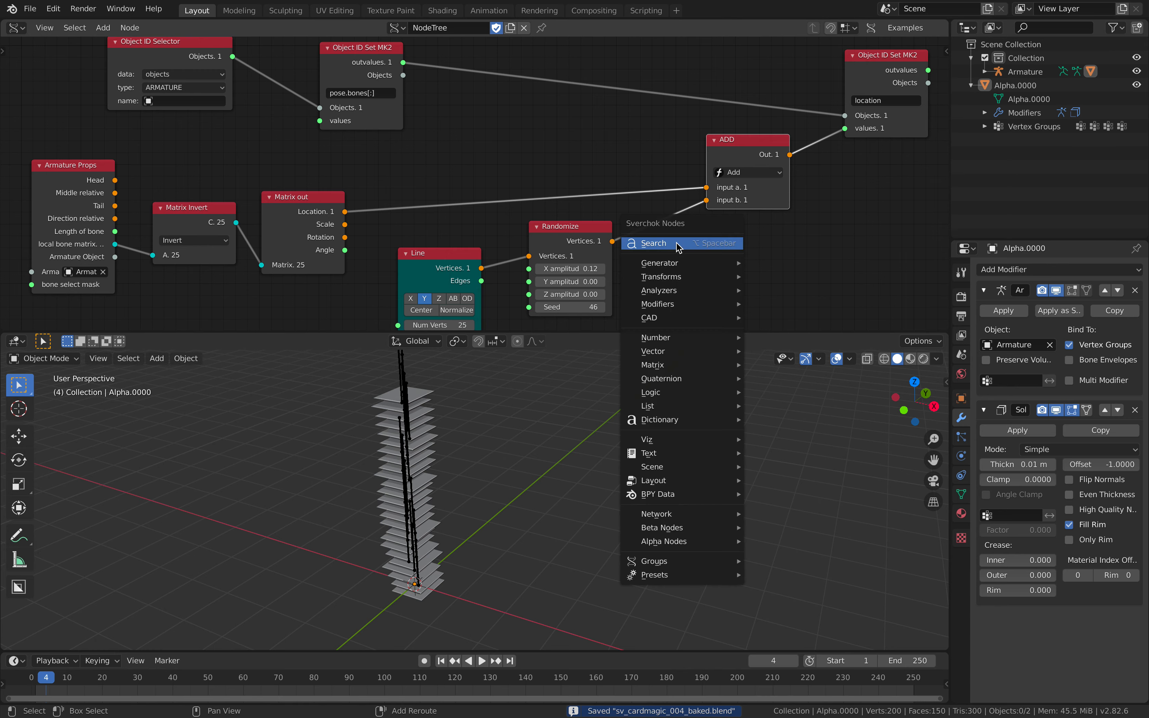
{"action": "left_click", "coordinate": [676, 243]}
{"action": "type", "text": "cir"}
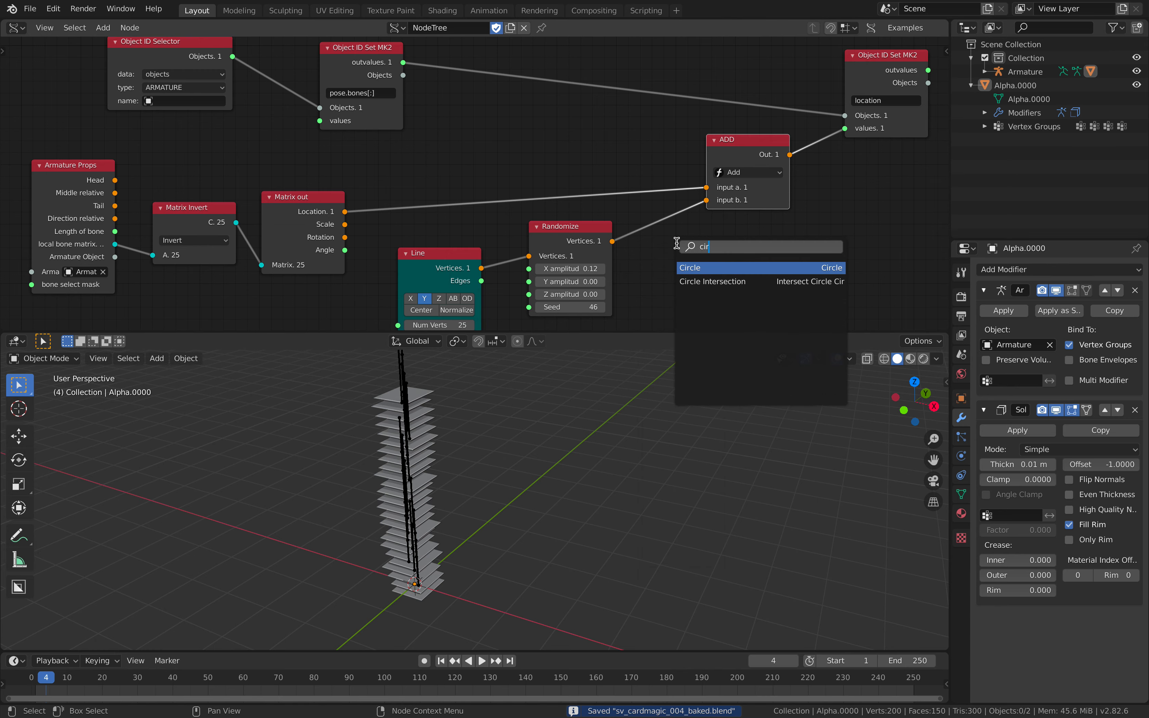
{"action": "key", "text": "Return"}
{"action": "left_click", "coordinate": [677, 244]}
Spread out the Add and location nodes and connect the Circle's vertices to the Add node's second input in place of Randomize.
{"action": "middle_click_drag", "start_coordinate": [736, 257], "coordinate": [676, 246]}
{"action": "left_click_drag", "start_coordinate": [693, 143], "coordinate": [749, 138]}
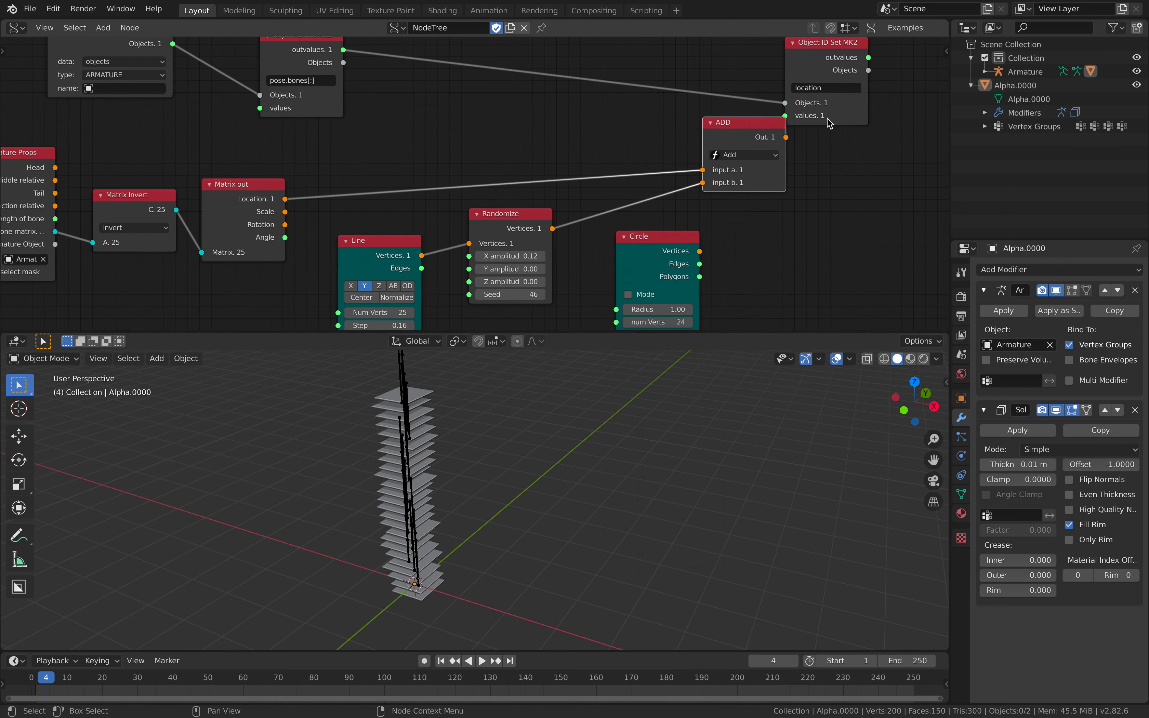
{"action": "left_click_drag", "start_coordinate": [843, 115], "coordinate": [913, 115]}
{"action": "left_click_drag", "start_coordinate": [703, 252], "coordinate": [710, 188]}
Set the Circle node's number of vertices to 25.
{"action": "middle_click_drag", "start_coordinate": [678, 323], "coordinate": [674, 269]}
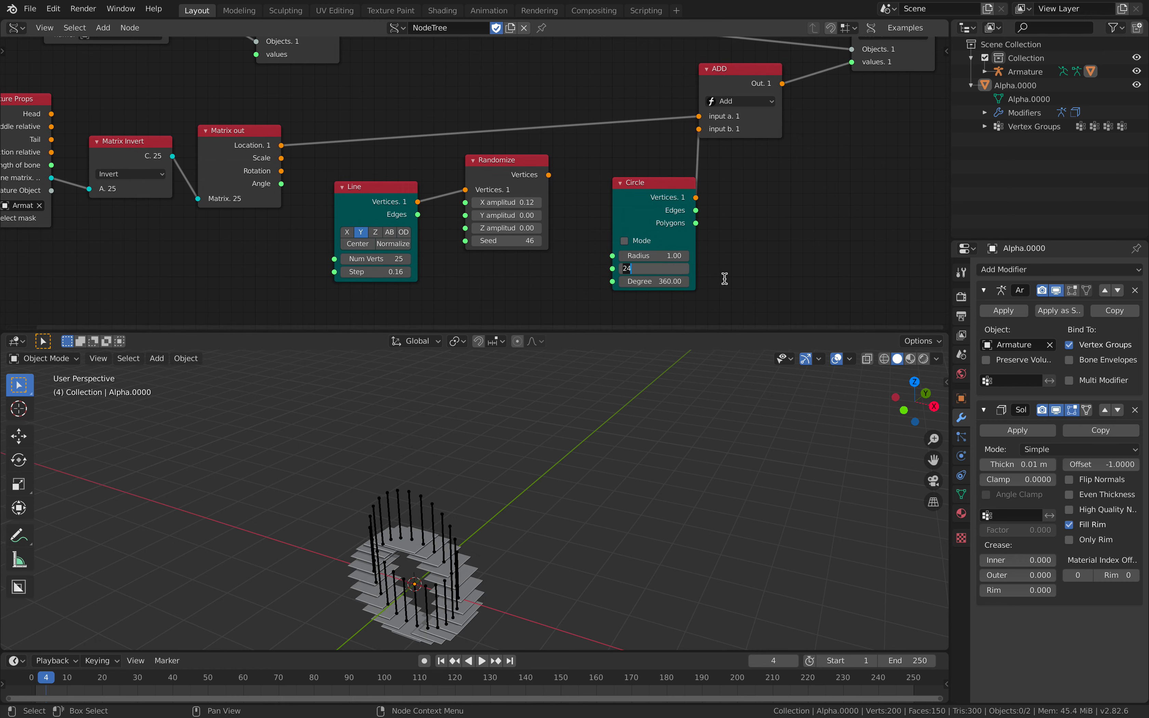
{"action": "type", "text": "25"}
{"action": "key", "text": "Return"}
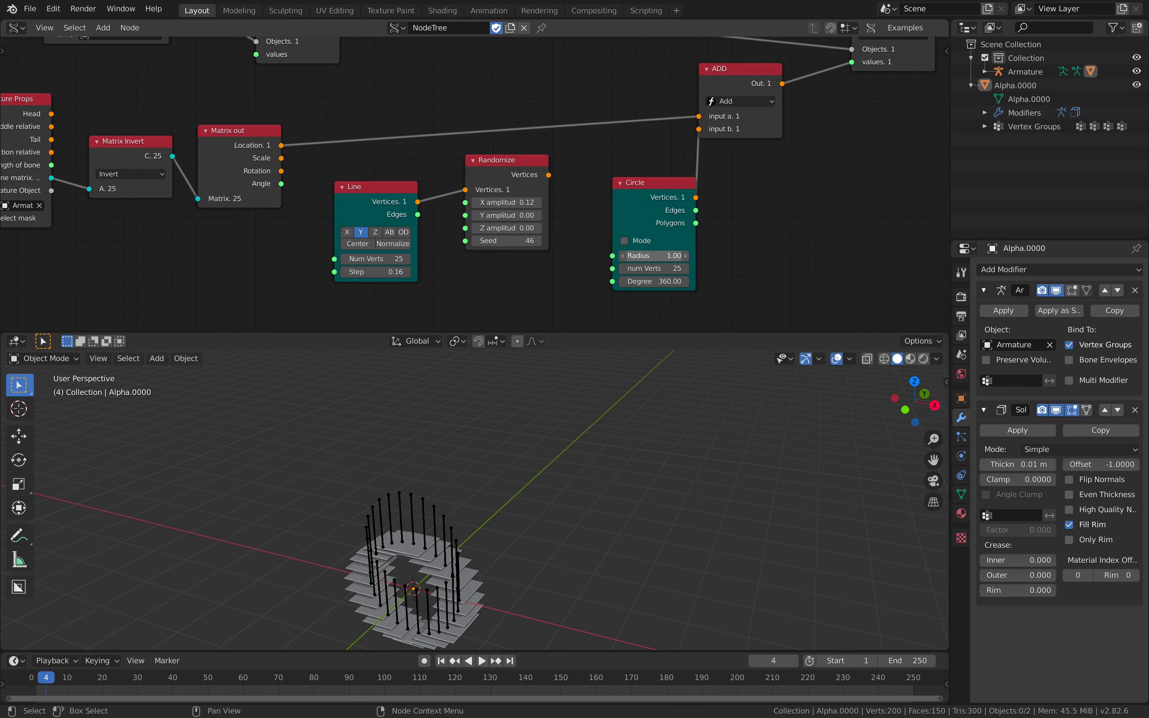
Set the Circle node's radius to 3.46 and give the Add and location nodes a little more room.
{"action": "left_click_drag", "start_coordinate": [653, 256], "coordinate": [721, 256]}
{"action": "mouse_move", "coordinate": [569, 458]}
{"action": "middle_mouse_down"}
{"action": "mouse_move", "coordinate": [504, 458]}
{"action": "mouse_move", "coordinate": [576, 429]}
{"action": "mouse_move", "coordinate": [572, 418]}
{"action": "mouse_move", "coordinate": [590, 460]}
{"action": "mouse_move", "coordinate": [604, 462]}
{"action": "mouse_move", "coordinate": [568, 470]}
{"action": "middle_mouse_up"}
{"action": "scroll", "coordinate": [568, 458], "scroll_direction": "down", "scroll_amount": 1}
{"action": "middle_click_drag", "start_coordinate": [609, 169], "coordinate": [573, 172]}
{"action": "left_click_drag", "start_coordinate": [616, 133], "coordinate": [639, 133]}
{"action": "left_click_drag", "start_coordinate": [768, 74], "coordinate": [774, 66]}
{"action": "middle_click_drag", "start_coordinate": [524, 464], "coordinate": [527, 460]}
{"action": "middle_click_drag", "start_coordinate": [570, 246], "coordinate": [560, 202]}
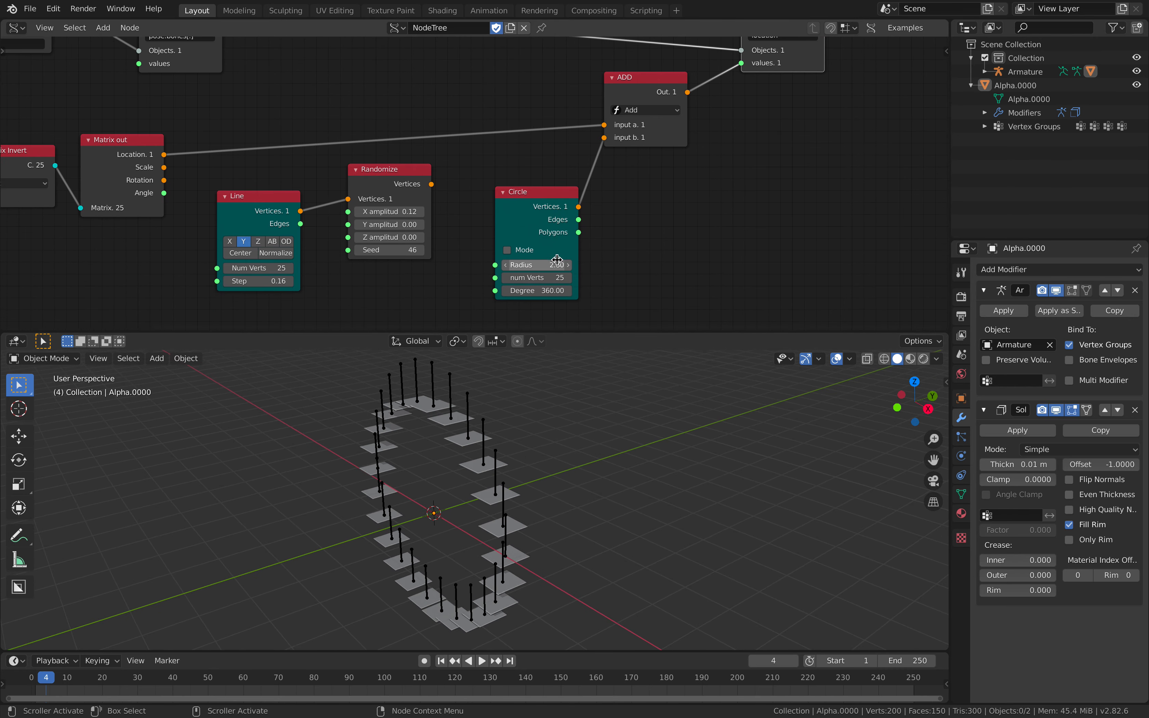
{"action": "mouse_move", "coordinate": [537, 265]}
{"action": "left_mouse_down"}
{"action": "mouse_move", "coordinate": [565, 265]}
{"action": "mouse_move", "coordinate": [544, 264]}
{"action": "left_mouse_up"}
{"action": "middle_click_drag", "start_coordinate": [544, 420], "coordinate": [545, 422]}
Move the pose.bones[:] Object ID Set node and the Object ID Selector node closer to the location node.
{"action": "middle_click_drag", "start_coordinate": [531, 146], "coordinate": [529, 146]}
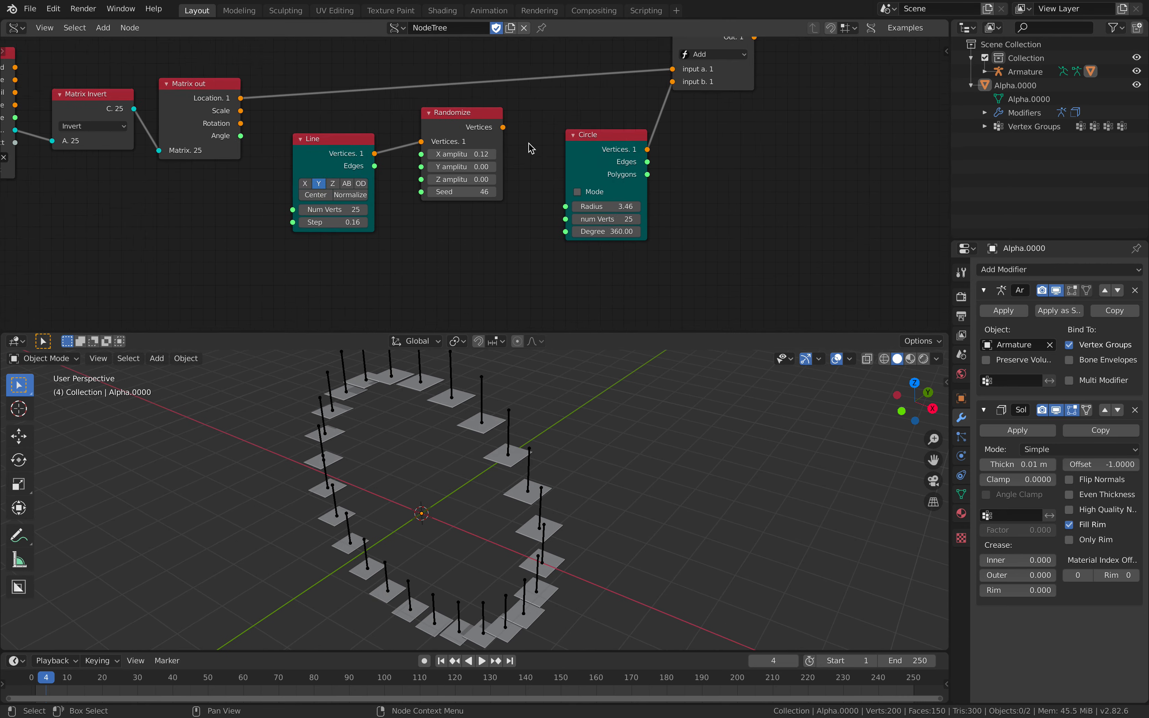
{"action": "scroll", "coordinate": [528, 143], "scroll_direction": "down", "scroll_amount": 1}
{"action": "scroll", "coordinate": [528, 143], "scroll_direction": "up", "scroll_amount": 3}
{"action": "scroll", "coordinate": [529, 142], "scroll_direction": "down", "scroll_amount": 2}
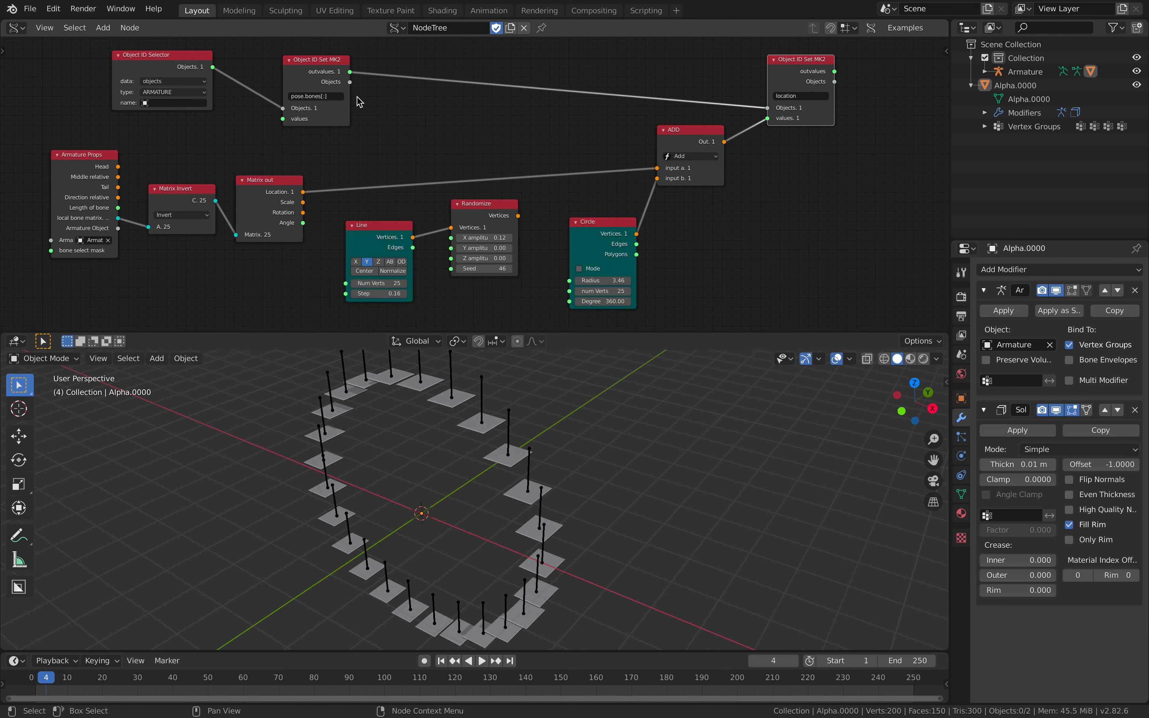
{"action": "left_click", "coordinate": [323, 63]}
{"action": "left_click_drag", "start_coordinate": [324, 63], "coordinate": [535, 48]}
{"action": "left_click_drag", "start_coordinate": [180, 58], "coordinate": [457, 62]}
{"action": "middle_click_drag", "start_coordinate": [508, 428], "coordinate": [511, 442]}
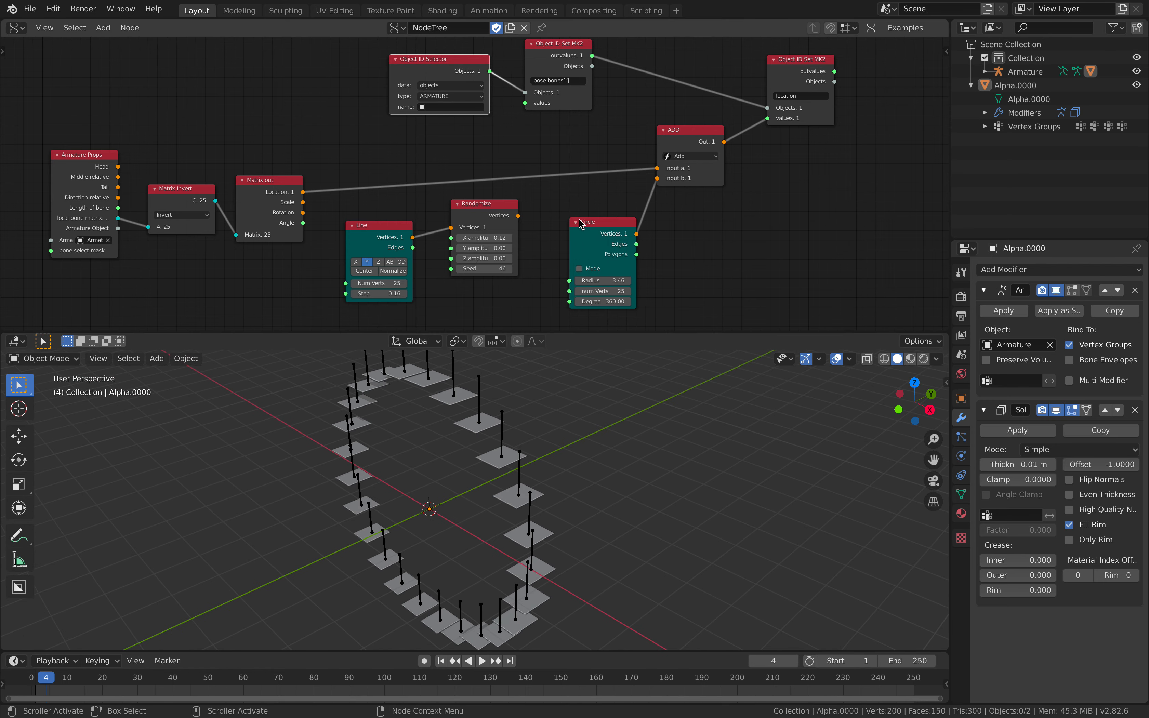
Replace the Circle node with a Plane MK2 node of 5 by 5 vertices.
{"action": "left_click_drag", "start_coordinate": [599, 226], "coordinate": [578, 229]}
{"action": "key", "text": "x"}
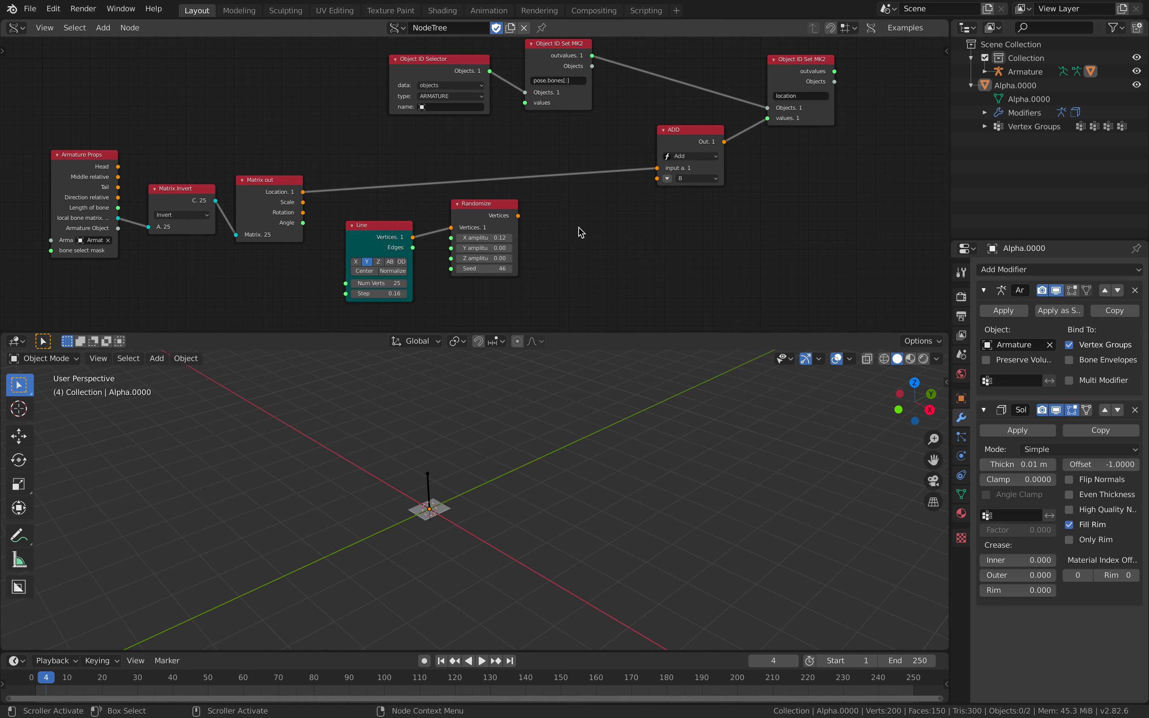
{"action": "key", "text": "alt+space"}
{"action": "type", "text": "plane"}
{"action": "key", "text": "Return"}
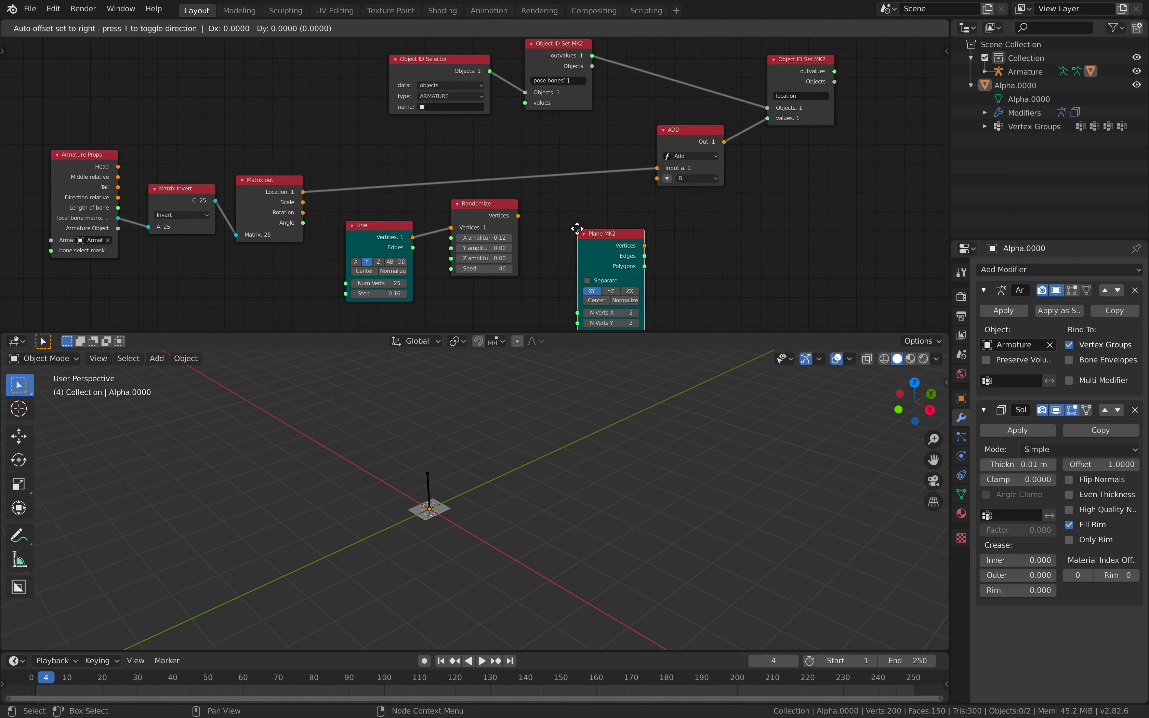
{"action": "left_click", "coordinate": [546, 196]}
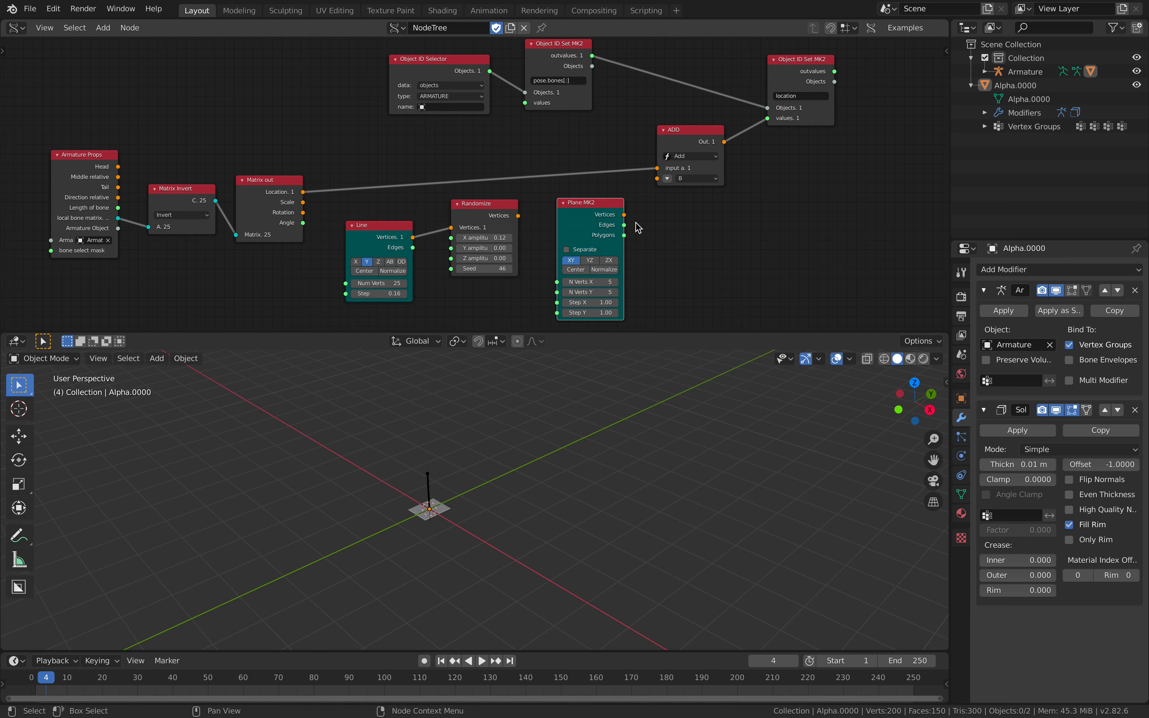
Connect the Plane's vertices to the Add node's second input and orient the plane to ZX.
{"action": "left_click_drag", "start_coordinate": [623, 215], "coordinate": [657, 180]}
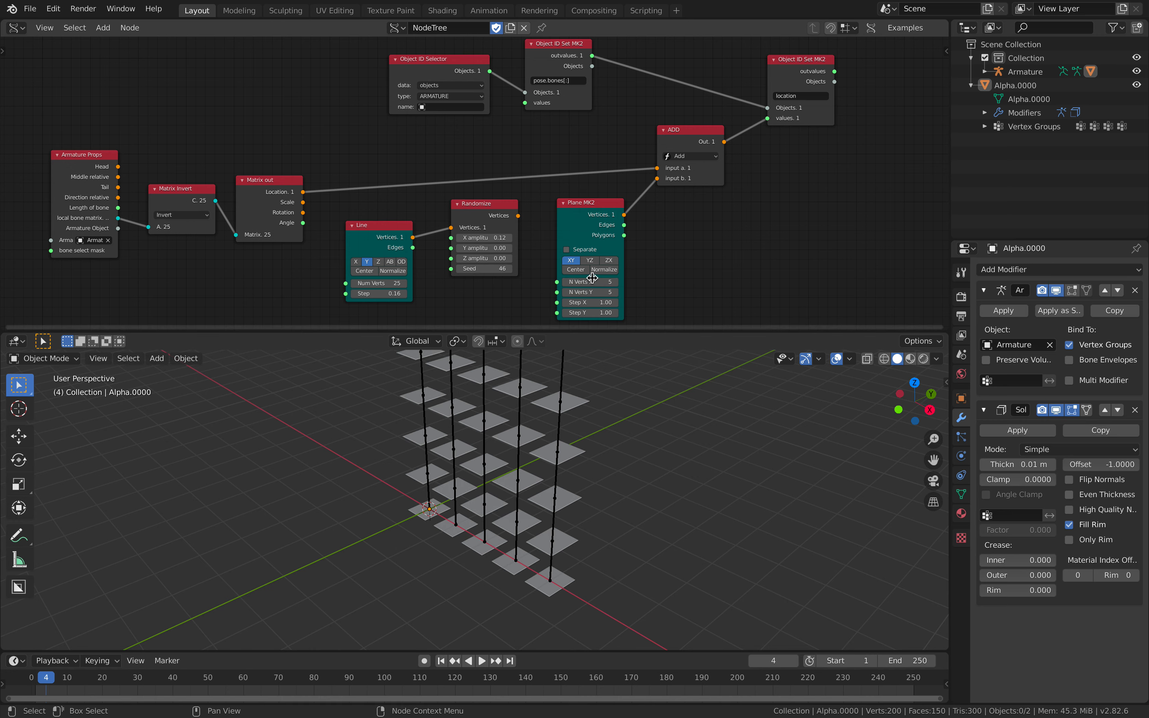
{"action": "left_click", "coordinate": [589, 260]}
{"action": "left_click", "coordinate": [612, 261]}
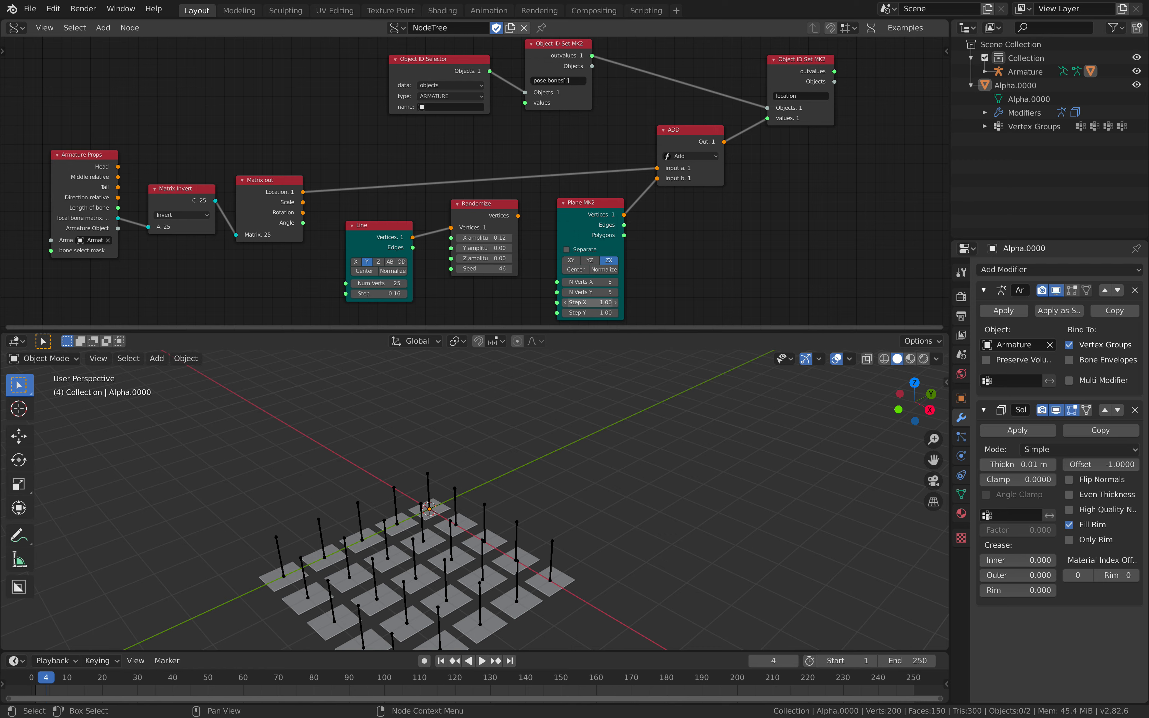
Set the Plane node's Step X and Step Y to 1.18 and save the file.
{"action": "mouse_move", "coordinate": [589, 303]}
{"action": "left_mouse_down"}
{"action": "mouse_move", "coordinate": [636, 312]}
{"action": "mouse_move", "coordinate": [571, 313]}
{"action": "mouse_move", "coordinate": [626, 313]}
{"action": "mouse_move", "coordinate": [593, 312]}
{"action": "left_mouse_up"}
{"action": "mouse_move", "coordinate": [542, 541]}
{"action": "middle_mouse_down"}
{"action": "mouse_move", "coordinate": [612, 560]}
{"action": "mouse_move", "coordinate": [541, 540]}
{"action": "middle_mouse_up"}
{"action": "key", "text": "ctrl+s"}
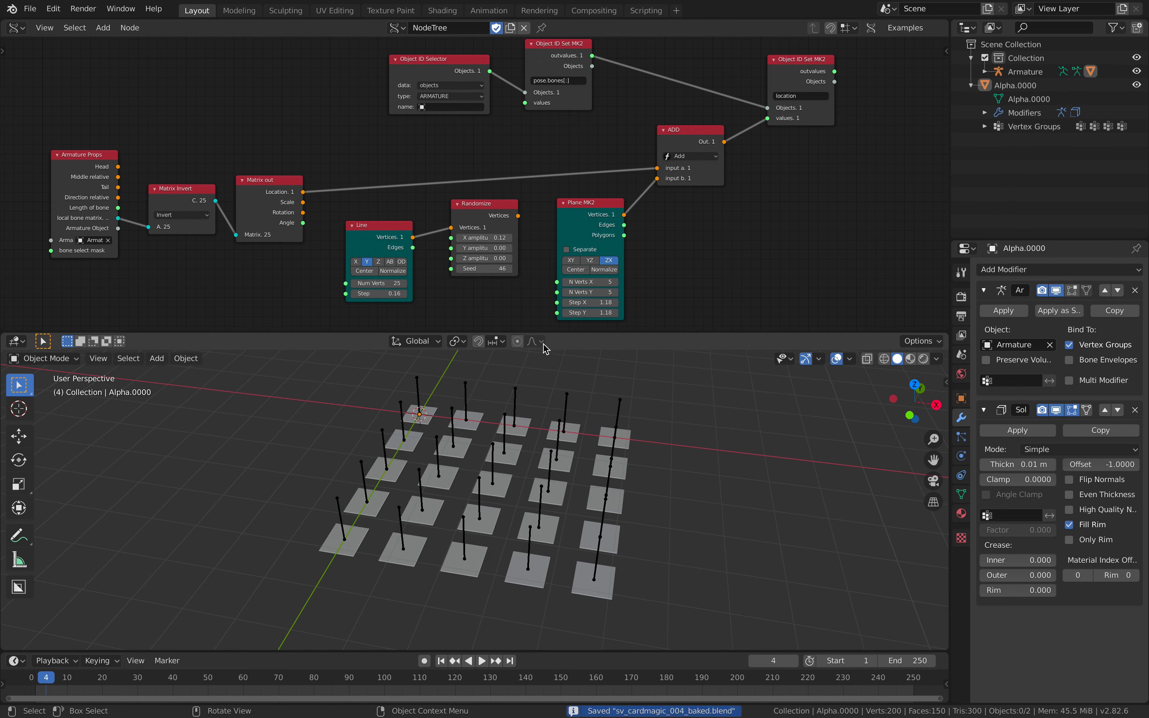
Adjust the Plane node's spacing to Step X 1.24 and Step Y 1.12.
{"action": "middle_click_drag", "start_coordinate": [674, 245], "coordinate": [614, 248]}
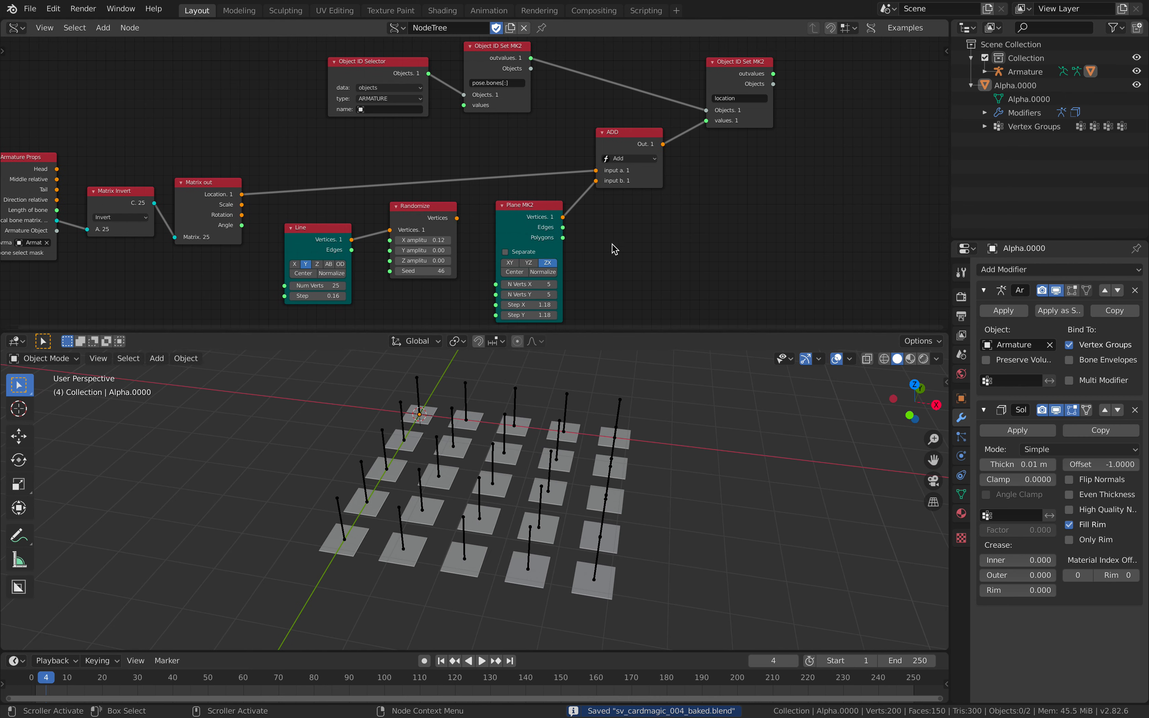
{"action": "mouse_move", "coordinate": [557, 393]}
{"action": "middle_mouse_down"}
{"action": "mouse_move", "coordinate": [563, 445]}
{"action": "mouse_move", "coordinate": [560, 391]}
{"action": "middle_mouse_up"}
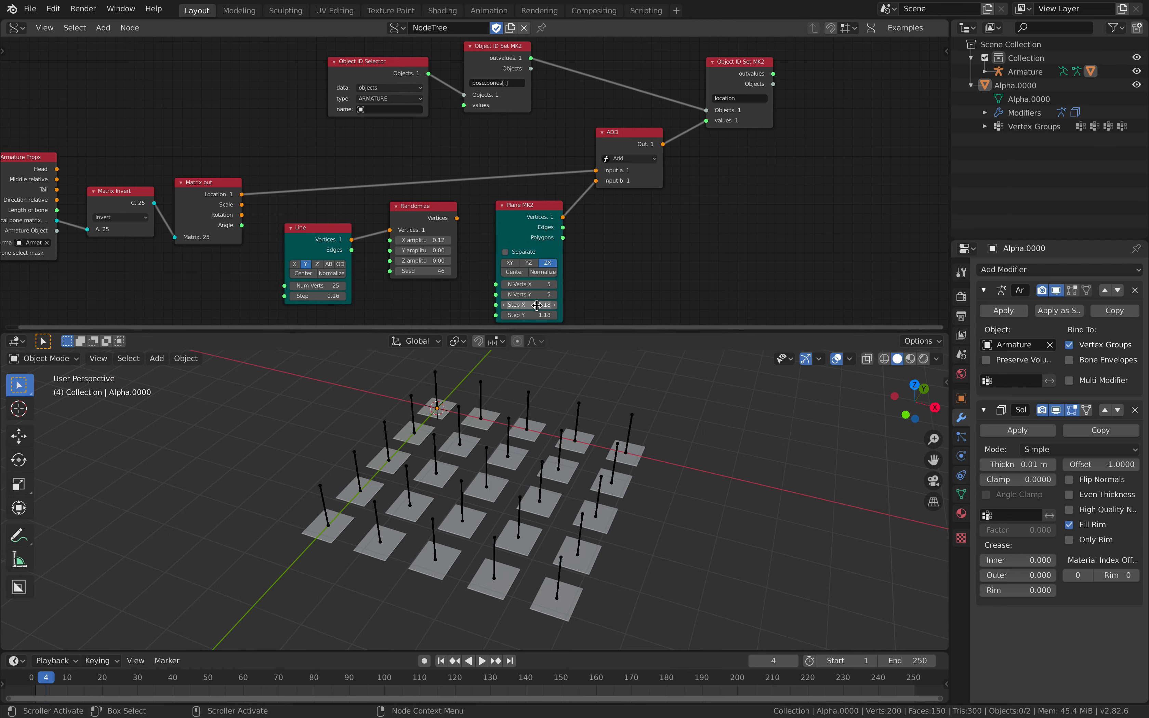
{"action": "mouse_move", "coordinate": [529, 315]}
{"action": "left_mouse_down"}
{"action": "mouse_move", "coordinate": [551, 315]}
{"action": "mouse_move", "coordinate": [519, 315]}
{"action": "mouse_move", "coordinate": [564, 315]}
{"action": "mouse_move", "coordinate": [522, 315]}
{"action": "mouse_move", "coordinate": [560, 305]}
{"action": "mouse_move", "coordinate": [522, 305]}
{"action": "mouse_move", "coordinate": [538, 305]}
{"action": "left_mouse_up"}
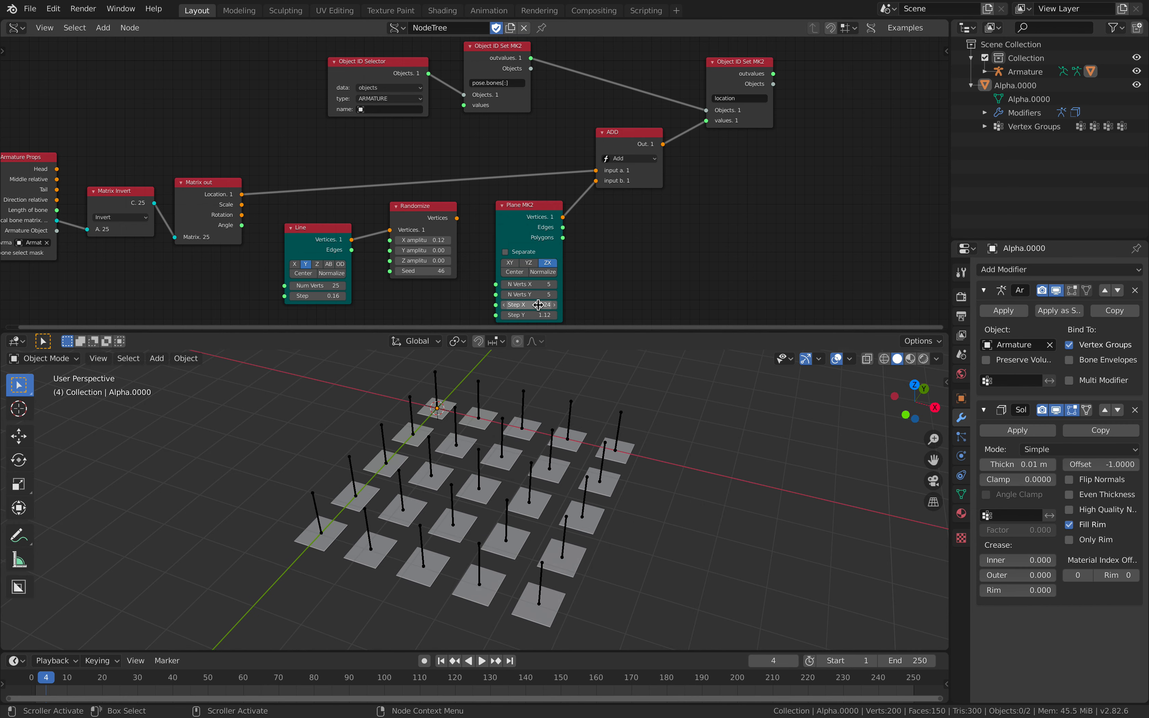
{"action": "middle_click_drag", "start_coordinate": [536, 307], "coordinate": [529, 280]}
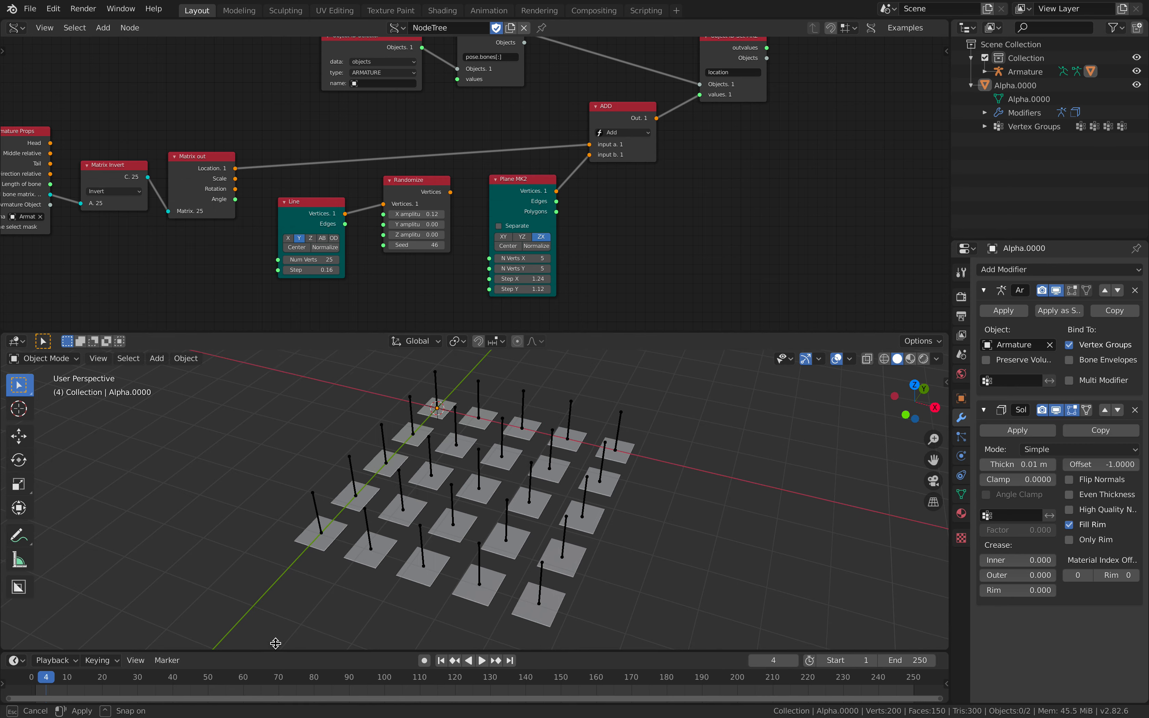
Make the timeline area slightly taller and select the armature.
{"action": "left_click_drag", "start_coordinate": [277, 651], "coordinate": [278, 637]}
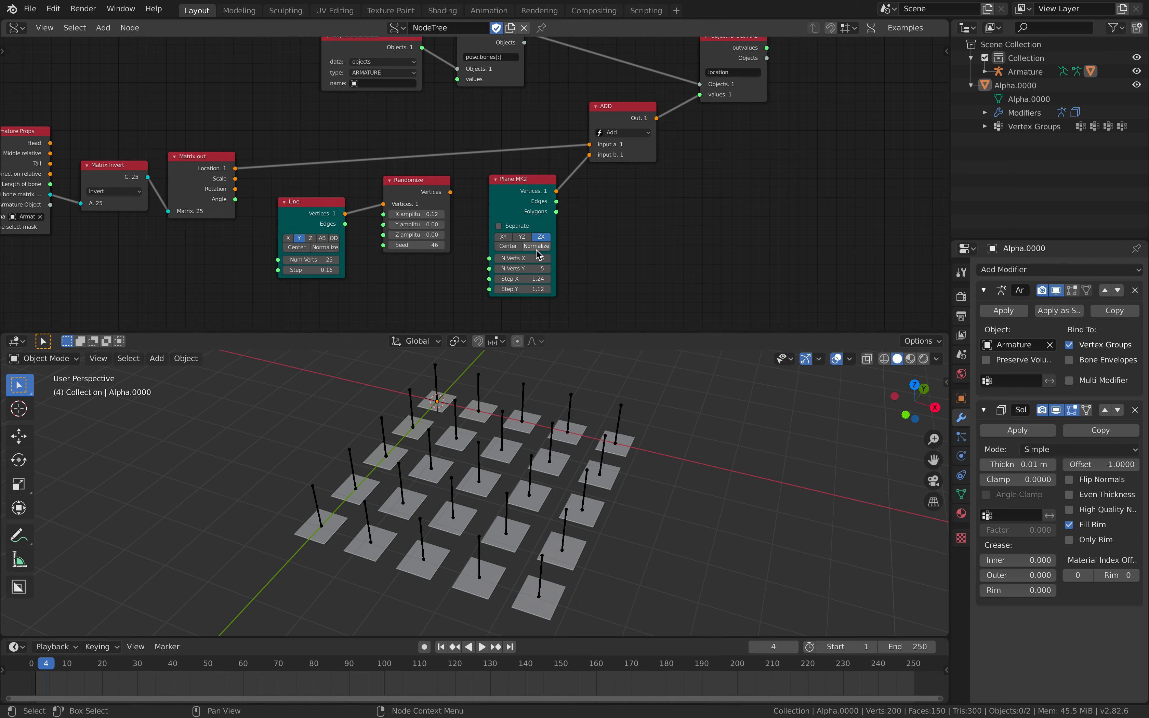
{"action": "middle_click_drag", "start_coordinate": [489, 409], "coordinate": [427, 373]}
{"action": "left_click", "coordinate": [459, 387]}
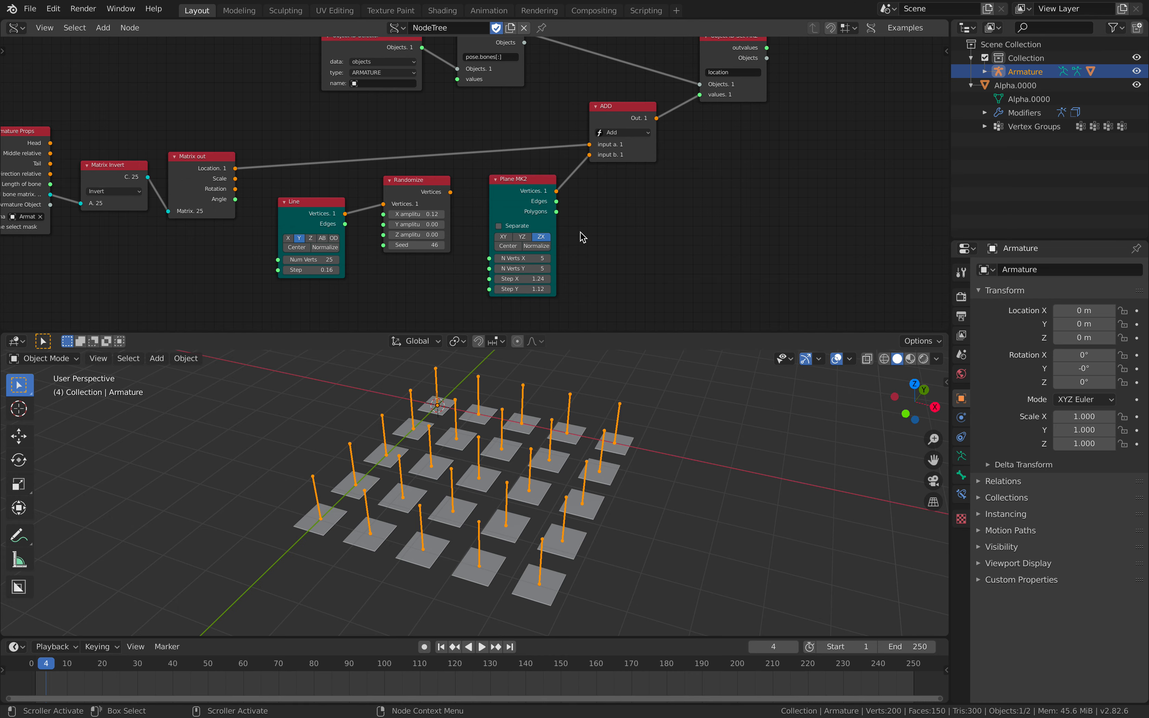
Move the Object ID Selector node a little away from the pose.bones[:] Object ID Set node.
{"action": "middle_click_drag", "start_coordinate": [558, 427], "coordinate": [545, 429]}
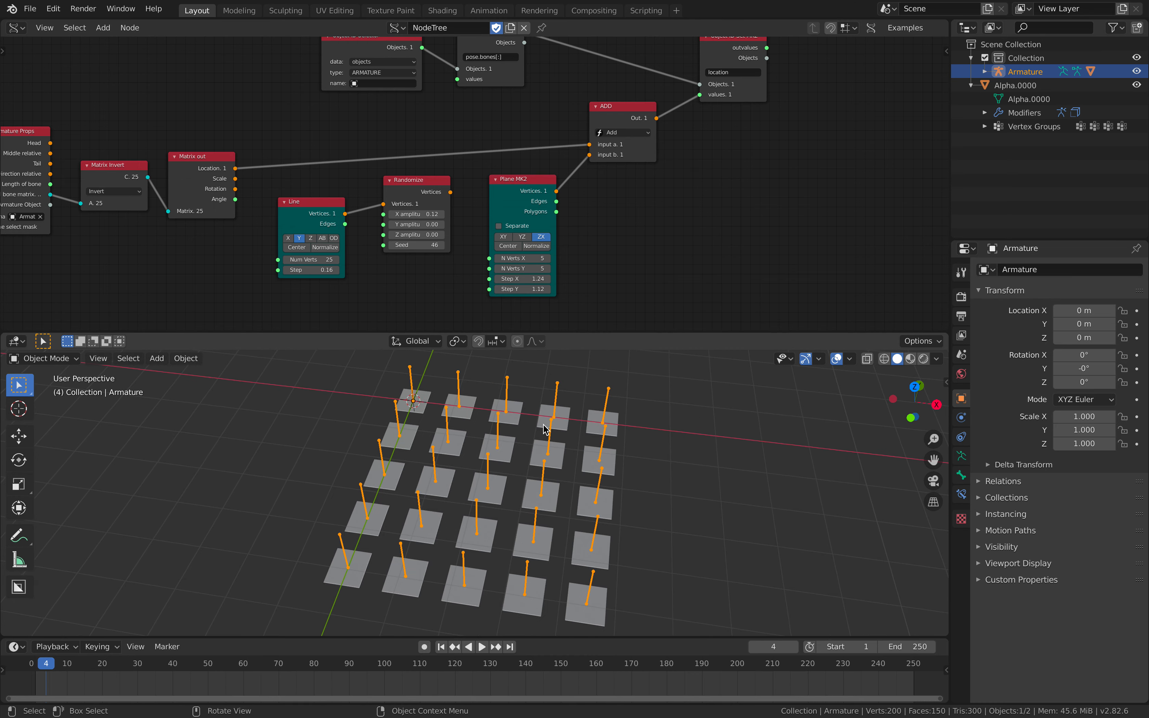
{"action": "scroll", "coordinate": [549, 149], "scroll_direction": "left", "scroll_amount": 3}
{"action": "scroll", "coordinate": [549, 150], "scroll_direction": "up", "scroll_amount": 3}
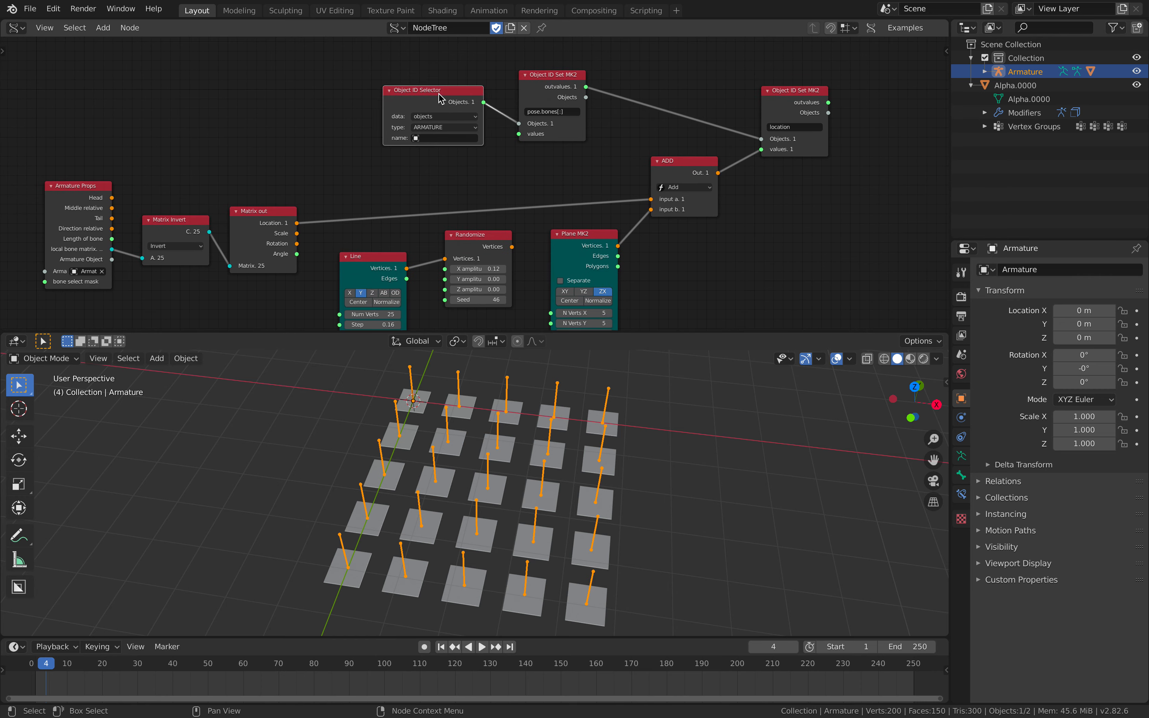
{"action": "left_click_drag", "start_coordinate": [440, 98], "coordinate": [423, 94]}
Select the Alpha.0000 card mesh.
{"action": "middle_click_drag", "start_coordinate": [584, 404], "coordinate": [545, 401]}
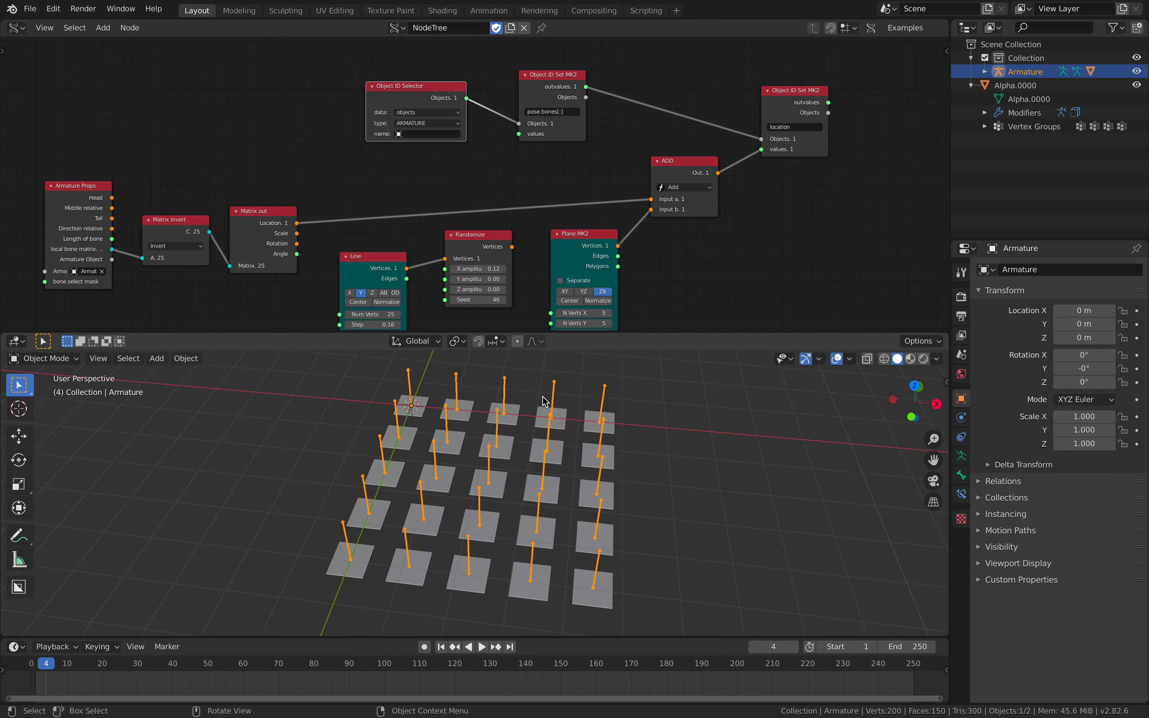
{"action": "middle_click_drag", "start_coordinate": [526, 399], "coordinate": [536, 422]}
{"action": "left_click", "coordinate": [541, 421]}
{"action": "middle_click_drag", "start_coordinate": [548, 226], "coordinate": [507, 190]}
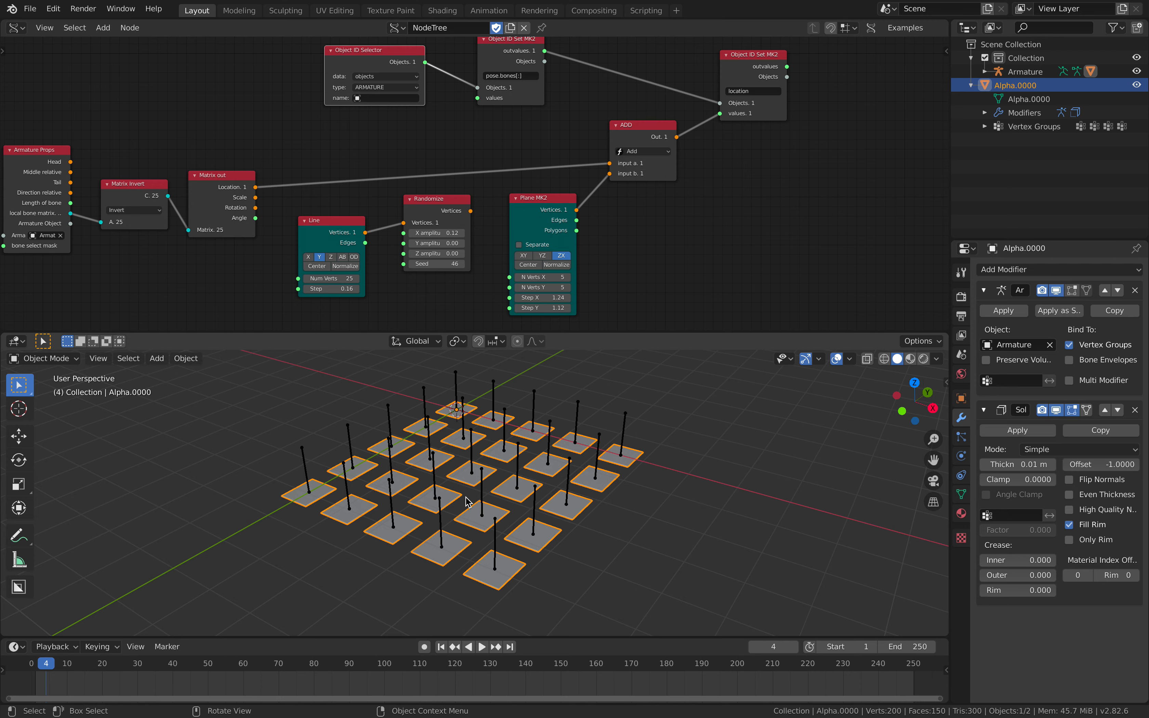
{"action": "mouse_move", "coordinate": [466, 498]}
{"action": "middle_mouse_down"}
{"action": "mouse_move", "coordinate": [466, 474]}
{"action": "mouse_move", "coordinate": [466, 497]}
{"action": "middle_mouse_up"}
Add a Vector P Field node and connect its verts output to input b of the ADD node.
{"action": "key", "text": "alt+space"}
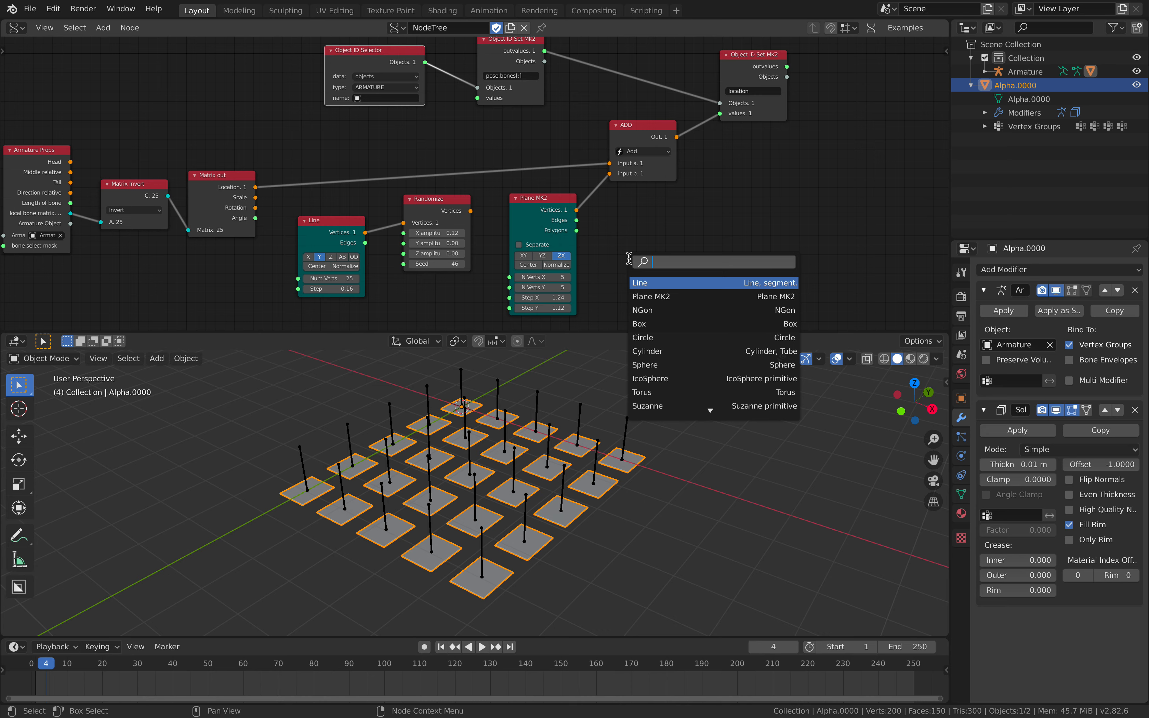
{"action": "type", "text": "vector p"}
{"action": "key", "text": "Down"}
{"action": "key", "text": "Down"}
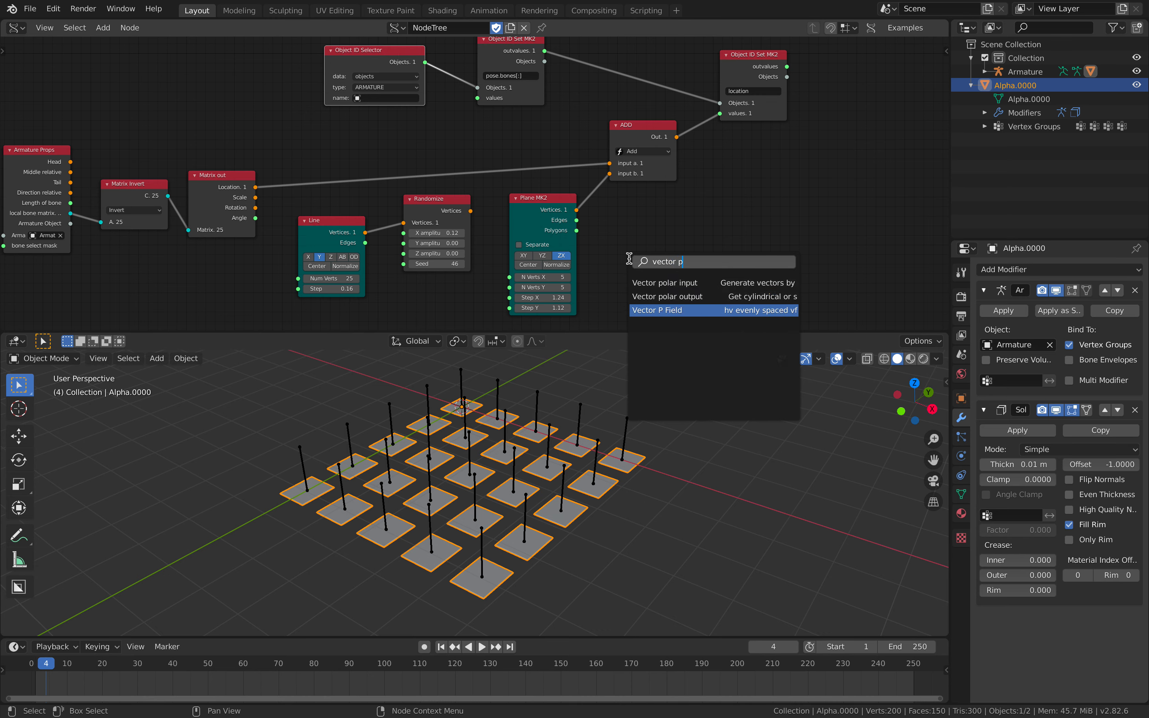
{"action": "key", "text": "Return"}
{"action": "left_click", "coordinate": [685, 235]}
{"action": "left_click_drag", "start_coordinate": [684, 209], "coordinate": [611, 174]}
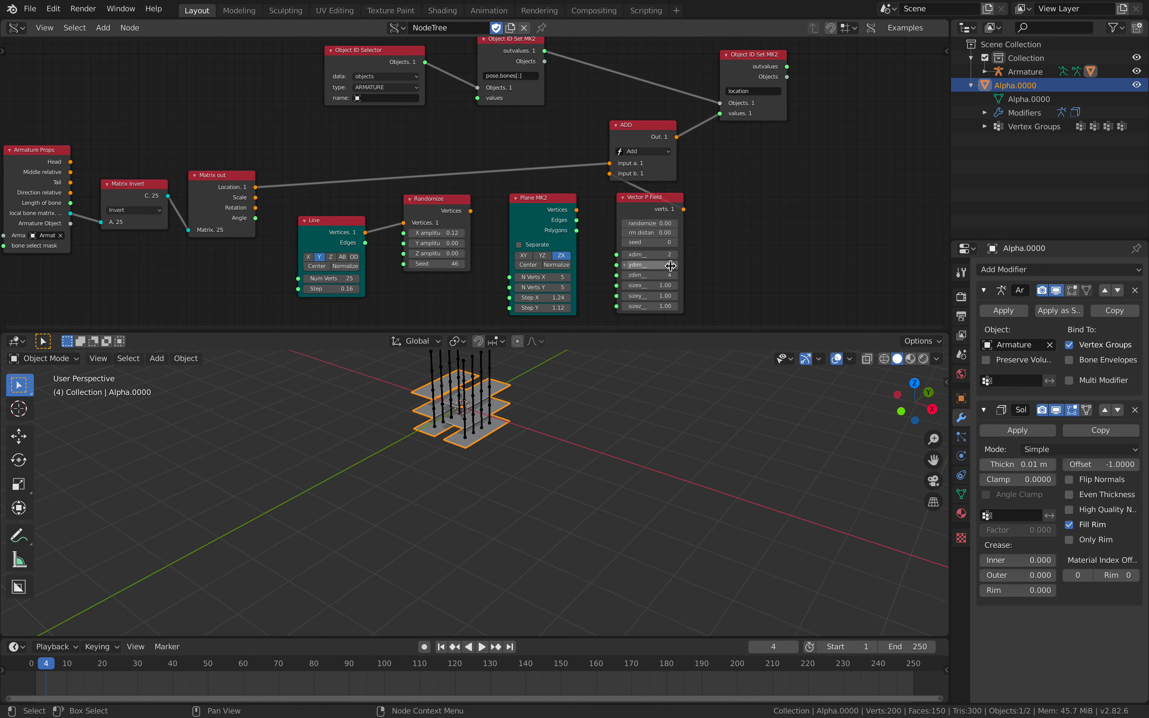
Set the Vector P Field node's dimensions to xdim 3, ydim 4 and zdim 5.
{"action": "left_click", "coordinate": [674, 255]}
{"action": "left_click", "coordinate": [675, 264]}
{"action": "left_click", "coordinate": [674, 273]}
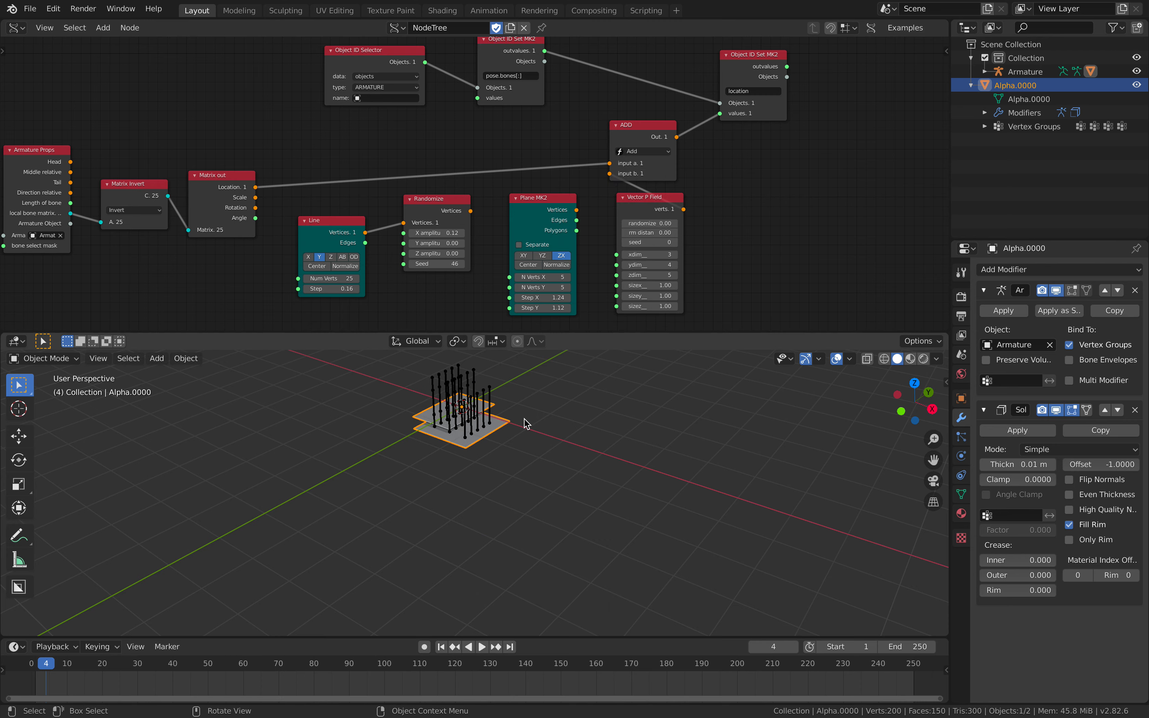
Set the Vector P Field node's sizex, sizey and sizez to 3.94 to spread the cards apart.
{"action": "scroll", "coordinate": [524, 420], "scroll_direction": "left", "scroll_amount": 3}
{"action": "scroll", "coordinate": [524, 419], "scroll_direction": "up", "scroll_amount": 5}
{"action": "scroll", "coordinate": [525, 419], "scroll_direction": "up", "scroll_amount": 6, "text": "shift"}
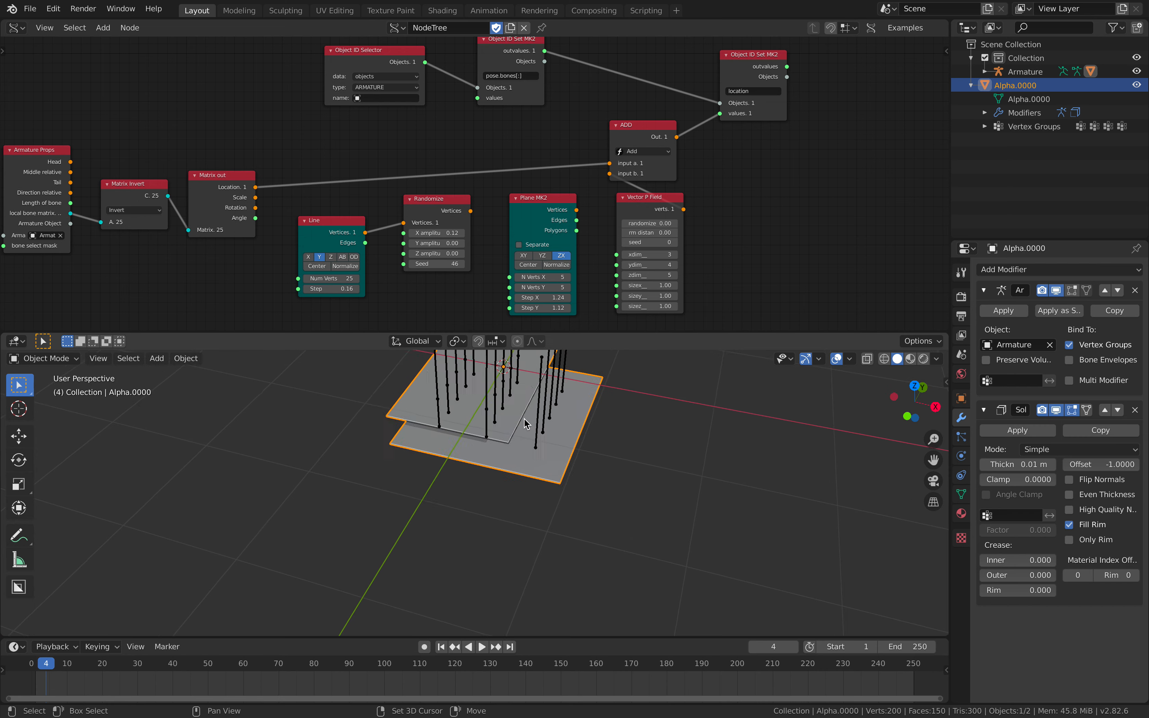
{"action": "scroll", "coordinate": [525, 423], "scroll_direction": "up", "scroll_amount": 3}
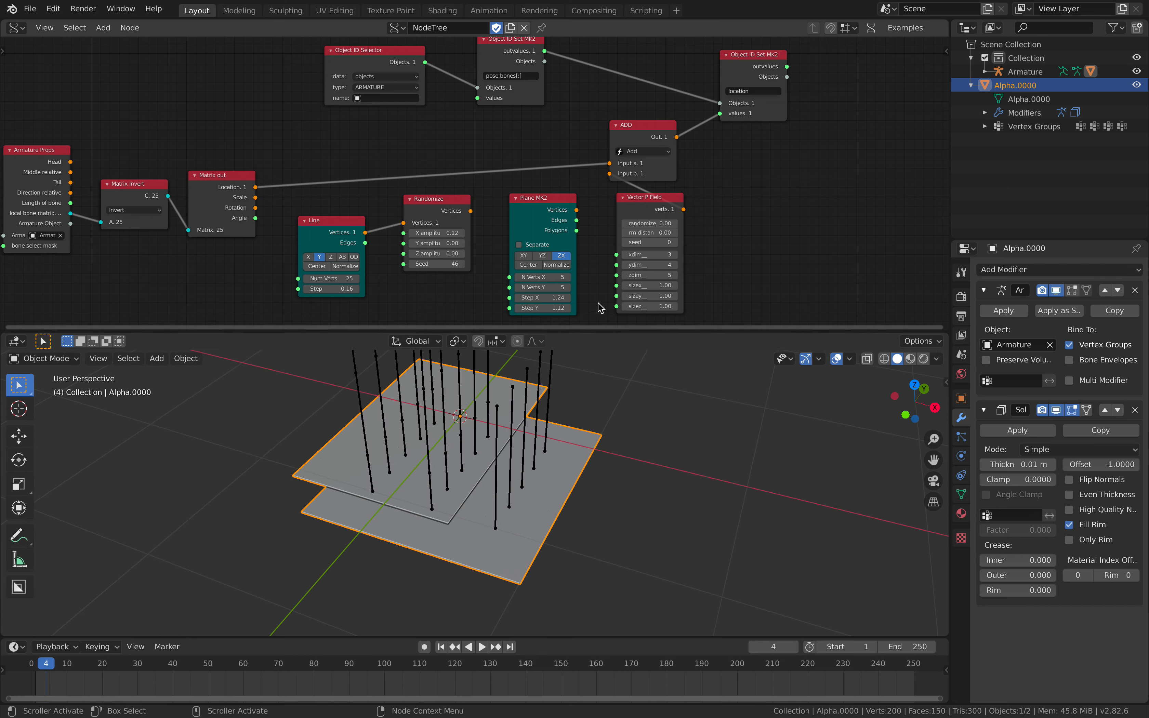
{"action": "left_click_drag", "start_coordinate": [644, 284], "coordinate": [720, 295]}
{"action": "middle_click_drag", "start_coordinate": [418, 480], "coordinate": [631, 442]}
{"action": "scroll", "coordinate": [530, 483], "scroll_direction": "down", "scroll_amount": 2}
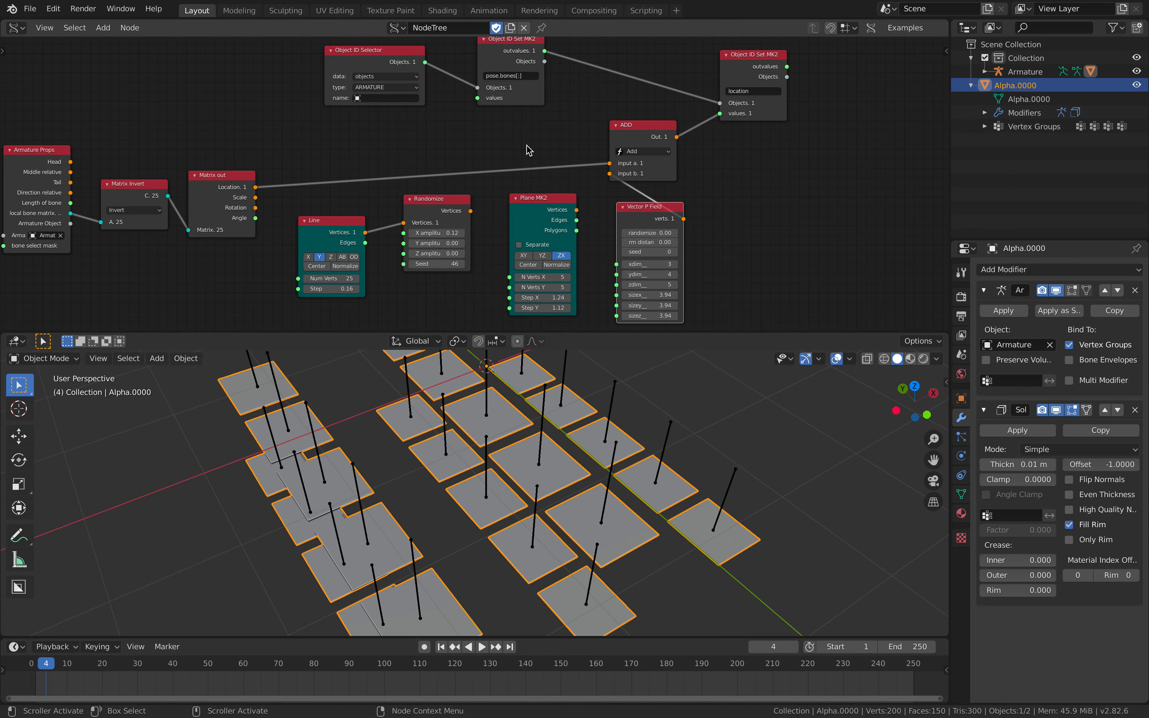
Rearrange the ADD, Object ID Selector and both Object ID Set nodes further along the node layout.
{"action": "scroll", "coordinate": [527, 145], "scroll_direction": "left", "scroll_amount": 2}
{"action": "left_click_drag", "start_coordinate": [686, 134], "coordinate": [903, 109]}
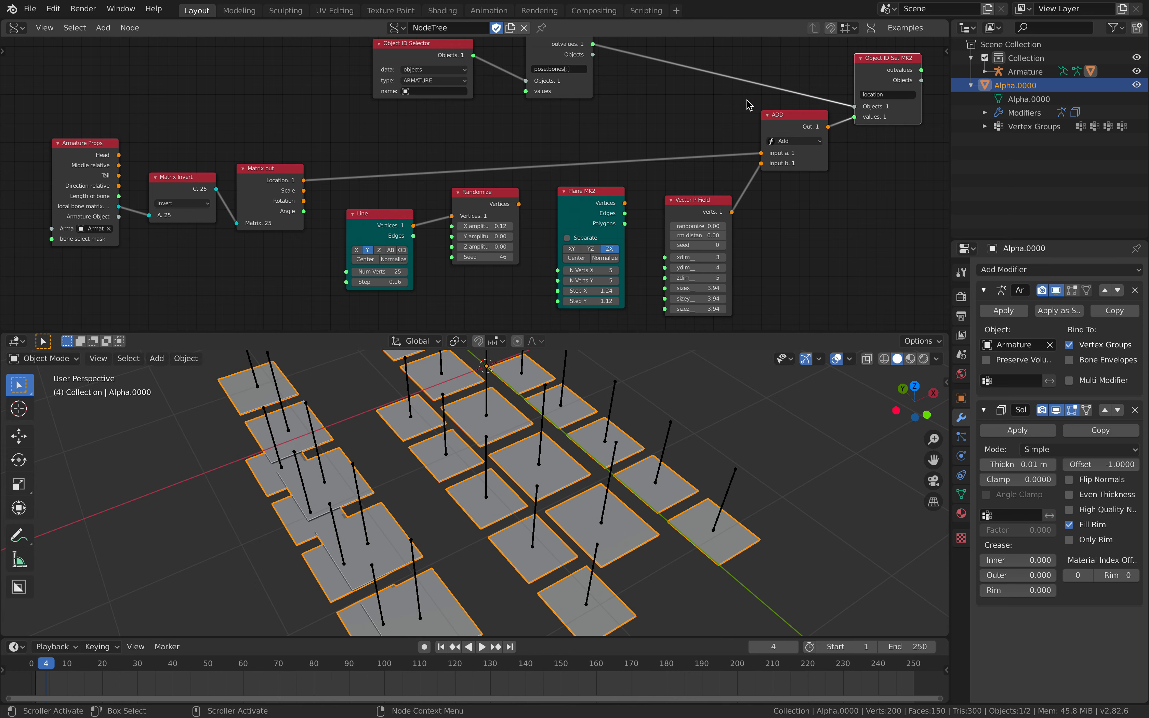
{"action": "scroll", "coordinate": [746, 101], "scroll_direction": "right", "scroll_amount": 2}
{"action": "left_click_drag", "start_coordinate": [516, 53], "coordinate": [625, 55]}
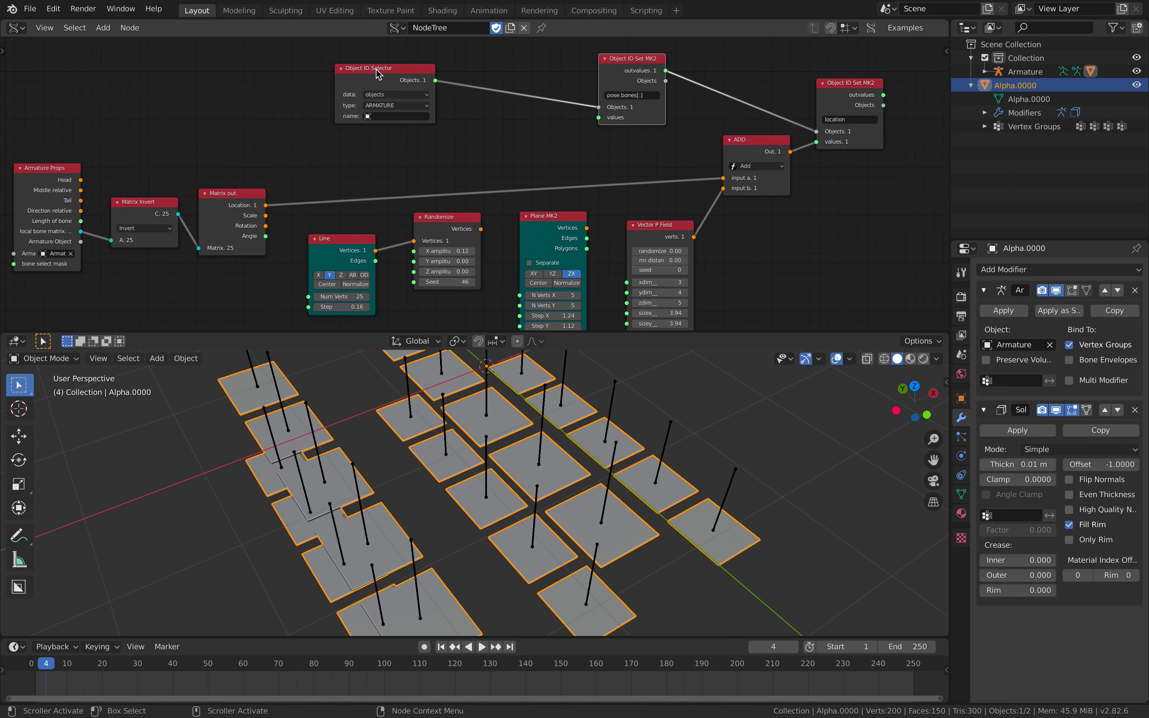
{"action": "left_click_drag", "start_coordinate": [378, 70], "coordinate": [507, 70]}
Examine the spread-out card arrangement from several angles around the 3D scene.
{"action": "middle_click_drag", "start_coordinate": [357, 458], "coordinate": [520, 437]}
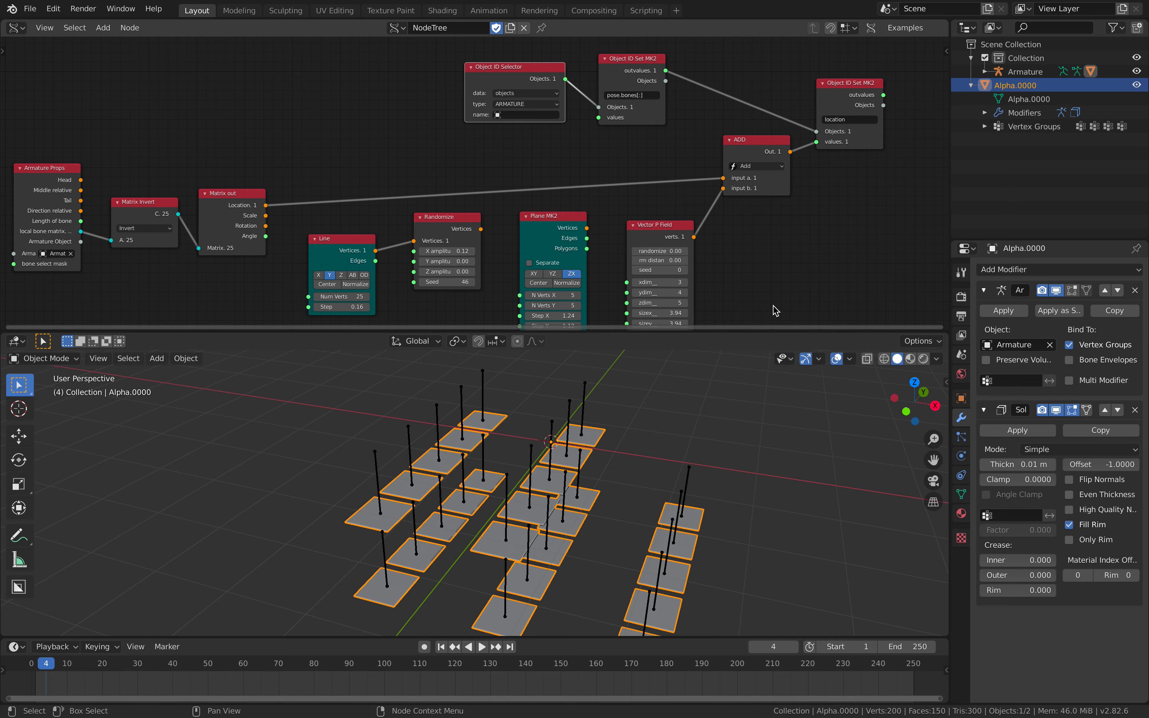
{"action": "middle_click_drag", "start_coordinate": [618, 462], "coordinate": [621, 462]}
{"action": "middle_click_drag", "start_coordinate": [617, 396], "coordinate": [582, 396]}
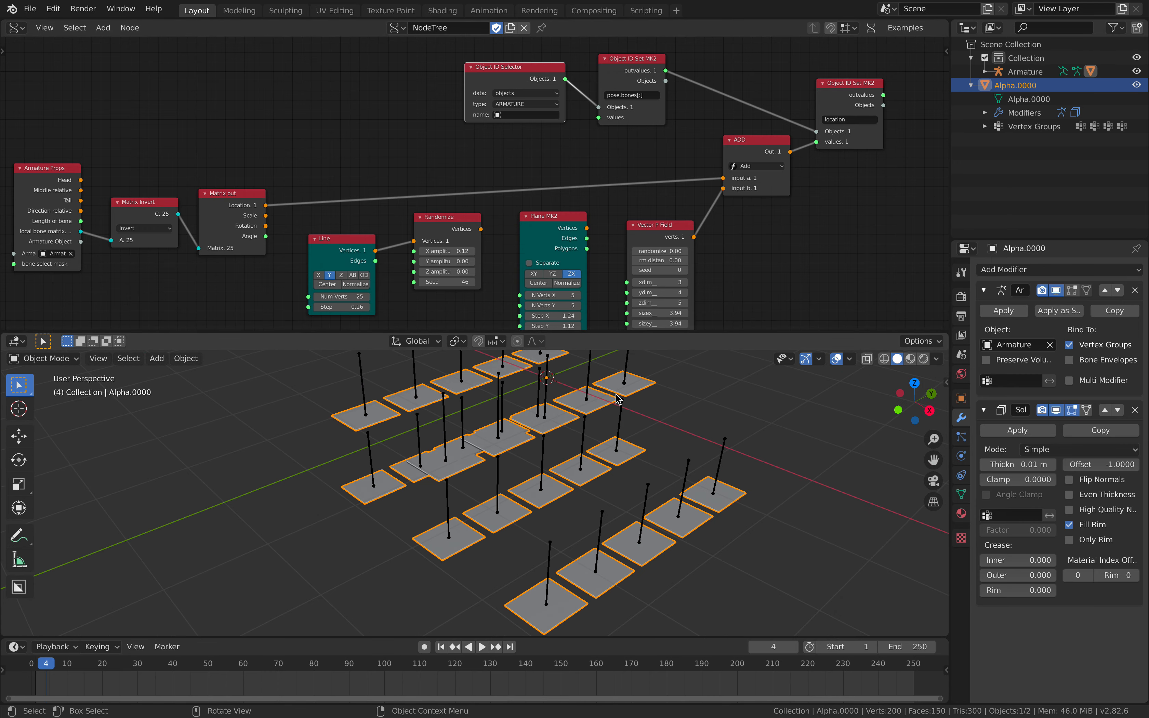
{"action": "middle_click_drag", "start_coordinate": [742, 245], "coordinate": [737, 244]}
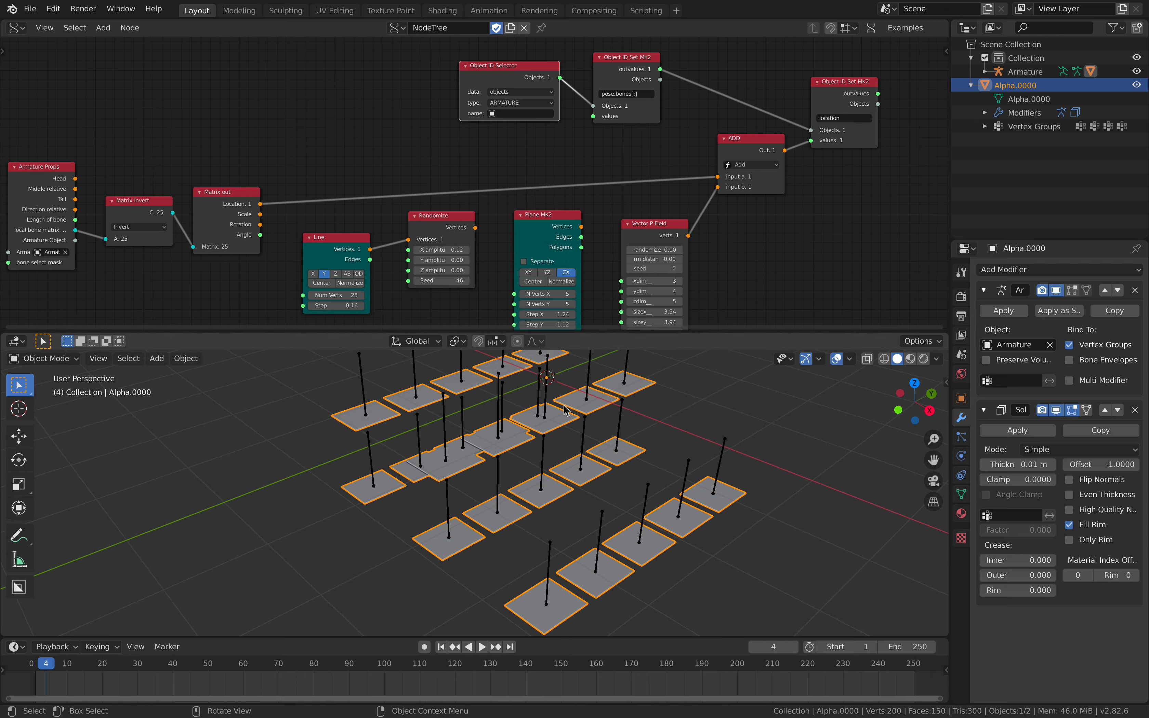
{"action": "middle_click_drag", "start_coordinate": [576, 418], "coordinate": [563, 410]}
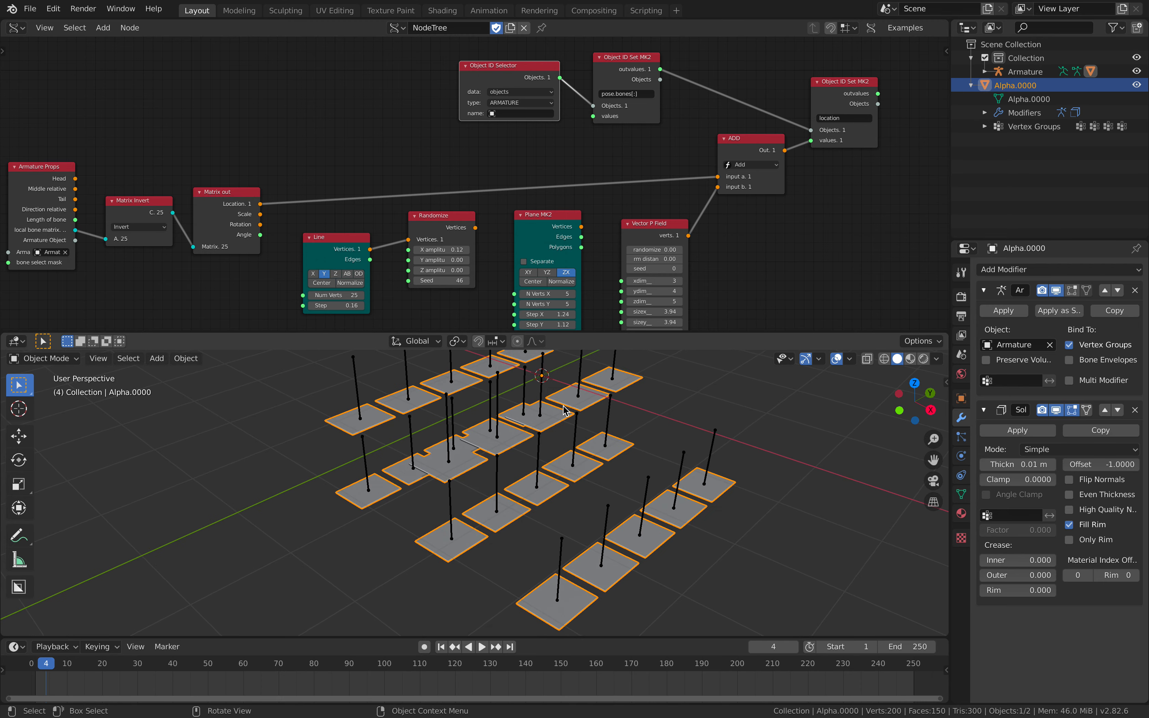
{"action": "middle_click_drag", "start_coordinate": [507, 420], "coordinate": [581, 434]}
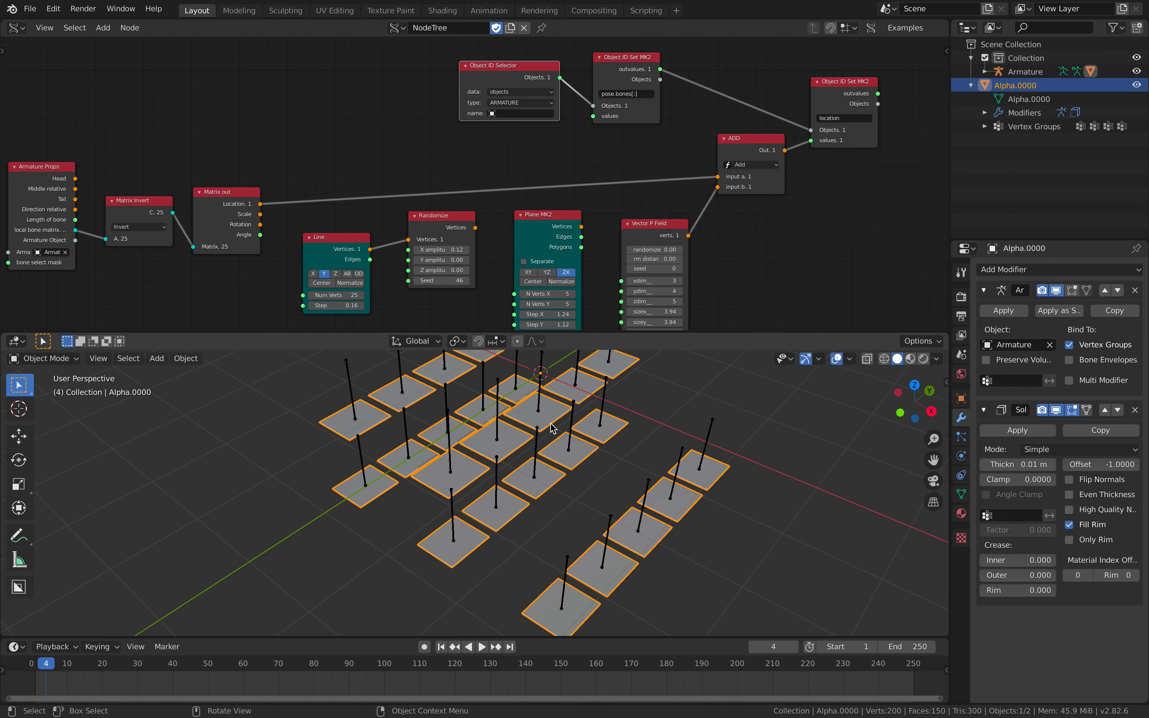
{"action": "middle_click_drag", "start_coordinate": [552, 427], "coordinate": [542, 412]}
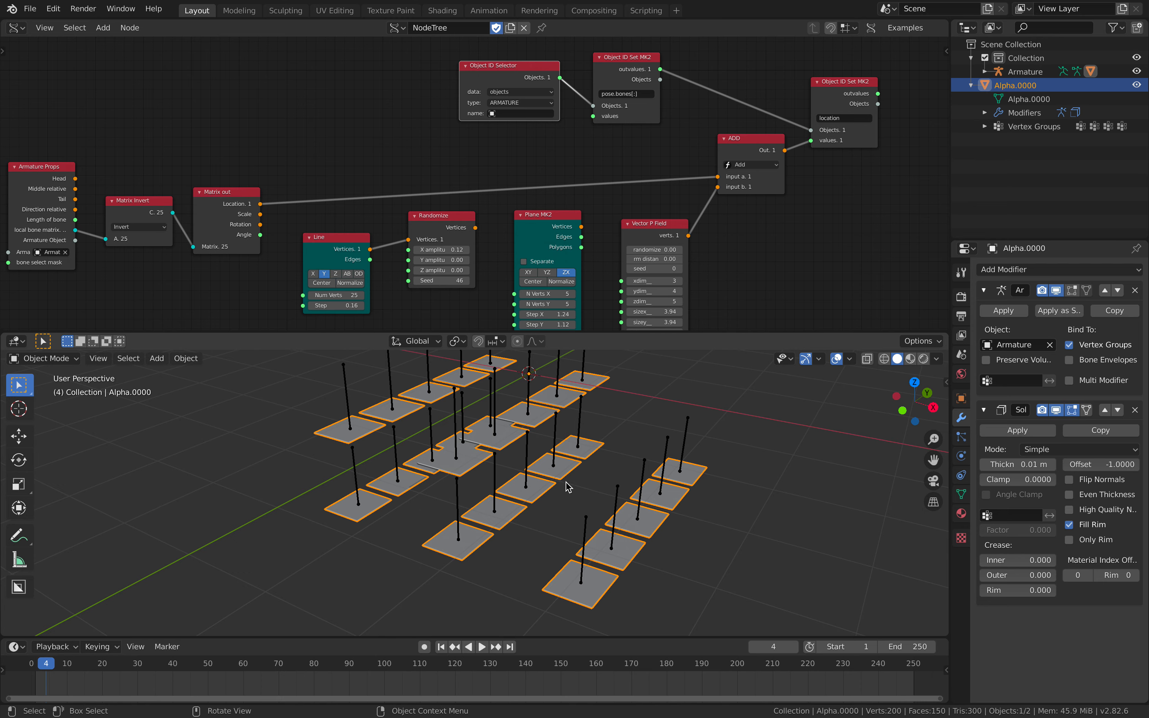
{"action": "middle_click_drag", "start_coordinate": [567, 486], "coordinate": [653, 485]}
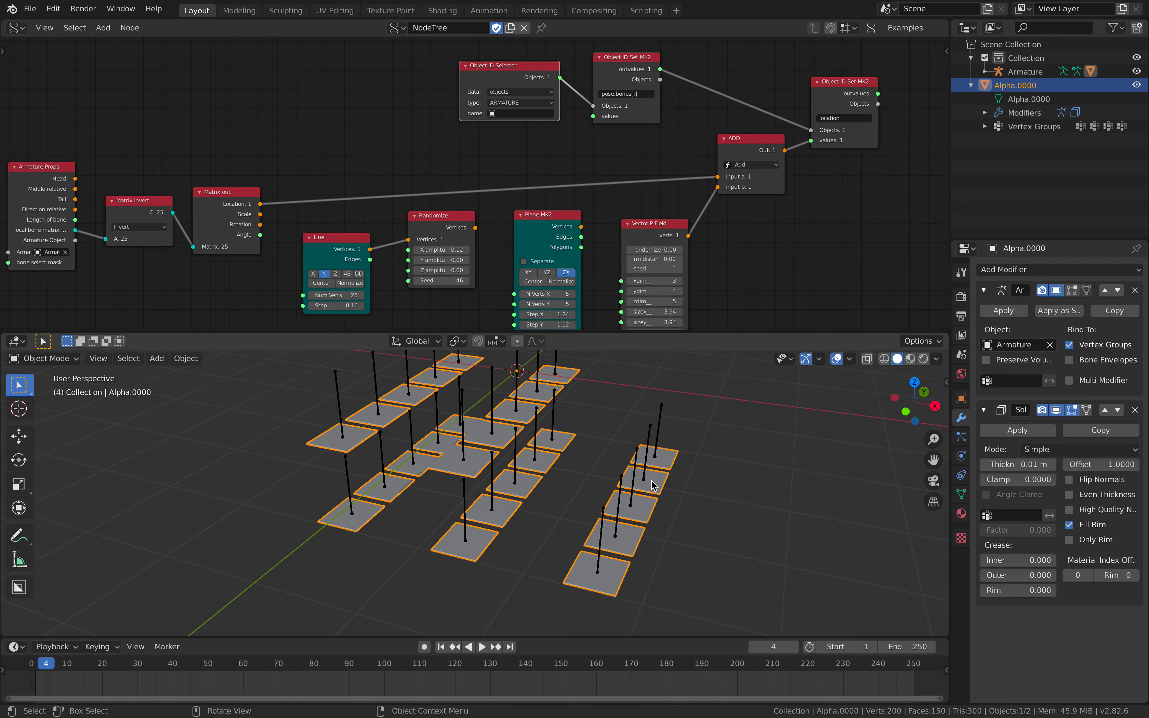
{"action": "middle_click_drag", "start_coordinate": [539, 476], "coordinate": [541, 459]}
Select the armature and examine its bones and the driving node network from several views.
{"action": "left_click", "coordinate": [357, 380]}
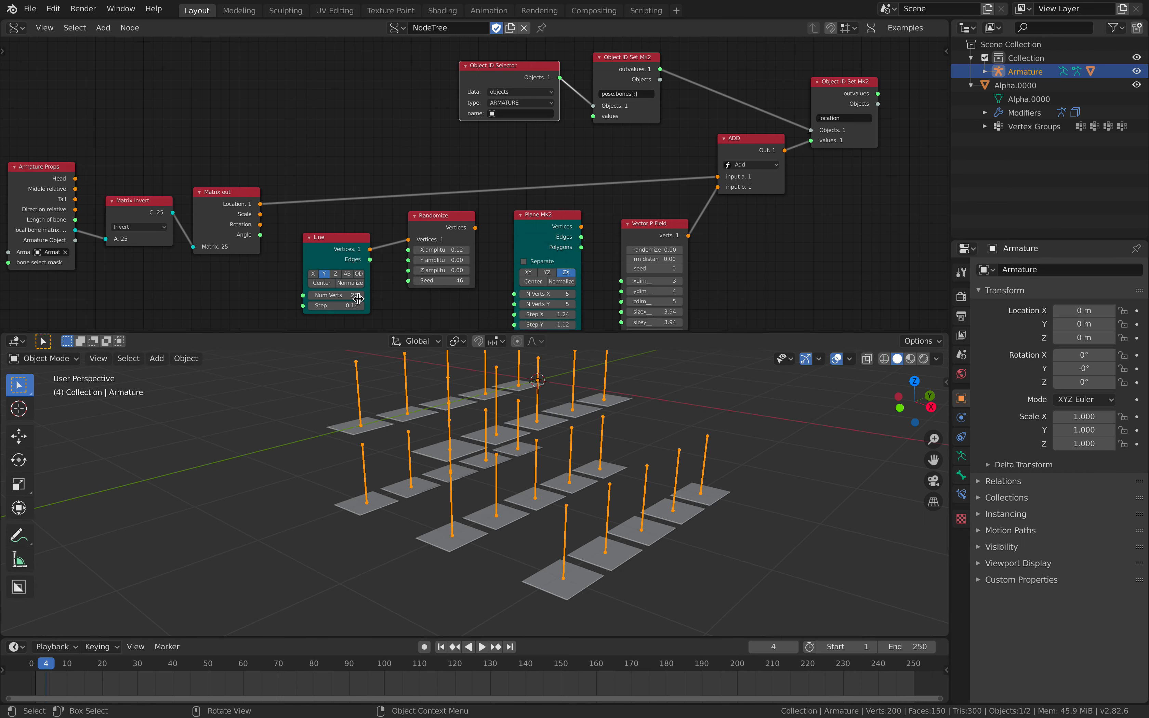
{"action": "middle_click_drag", "start_coordinate": [348, 226], "coordinate": [394, 225]}
{"action": "scroll", "coordinate": [394, 225], "scroll_direction": "down", "scroll_amount": 1}
{"action": "middle_click_drag", "start_coordinate": [495, 179], "coordinate": [489, 170]}
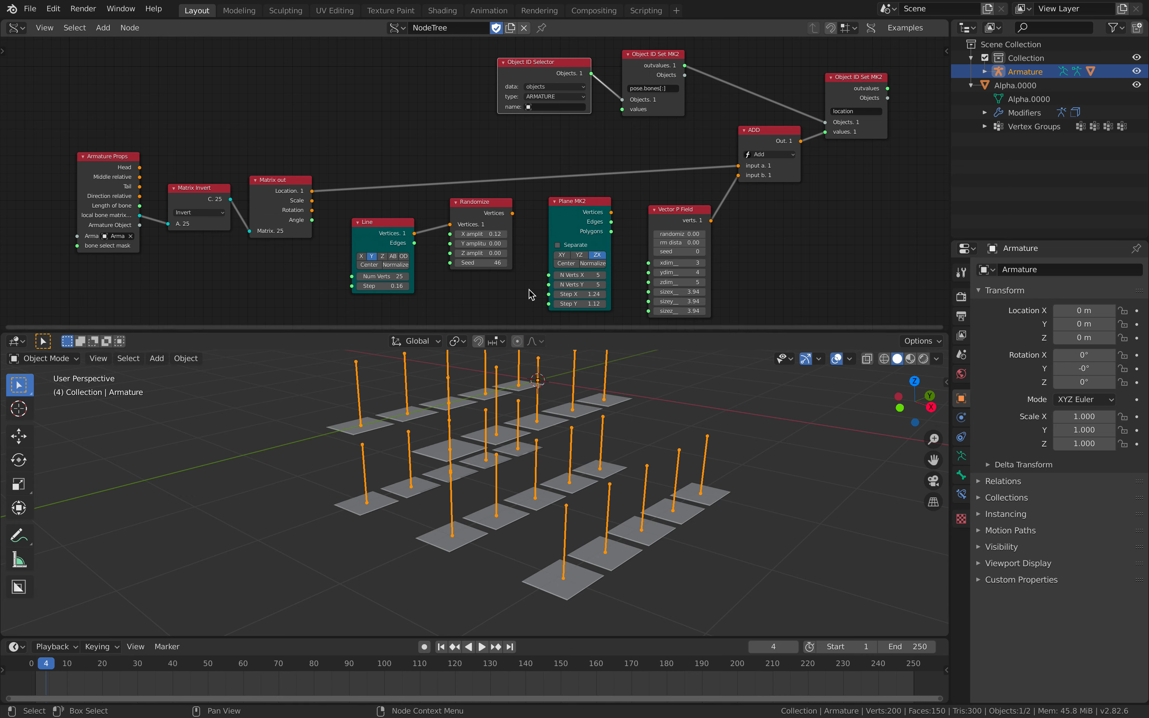
{"action": "middle_click_drag", "start_coordinate": [541, 375], "coordinate": [551, 407]}
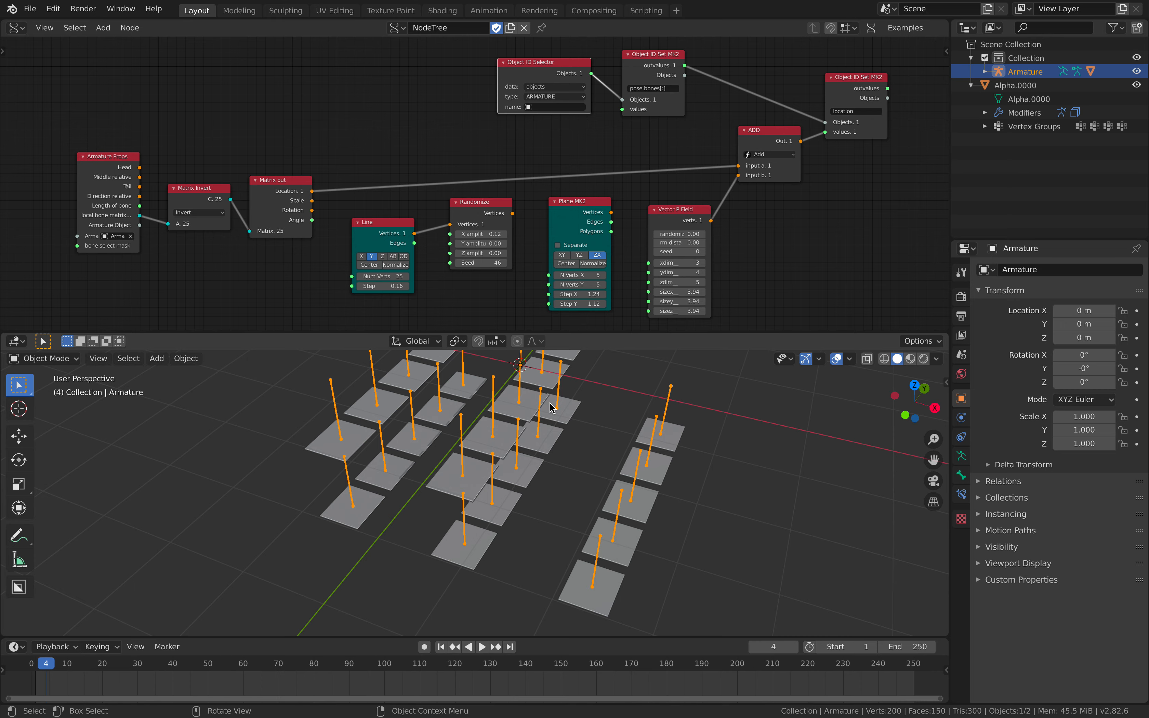
{"action": "middle_click_drag", "start_coordinate": [546, 484], "coordinate": [548, 485]}
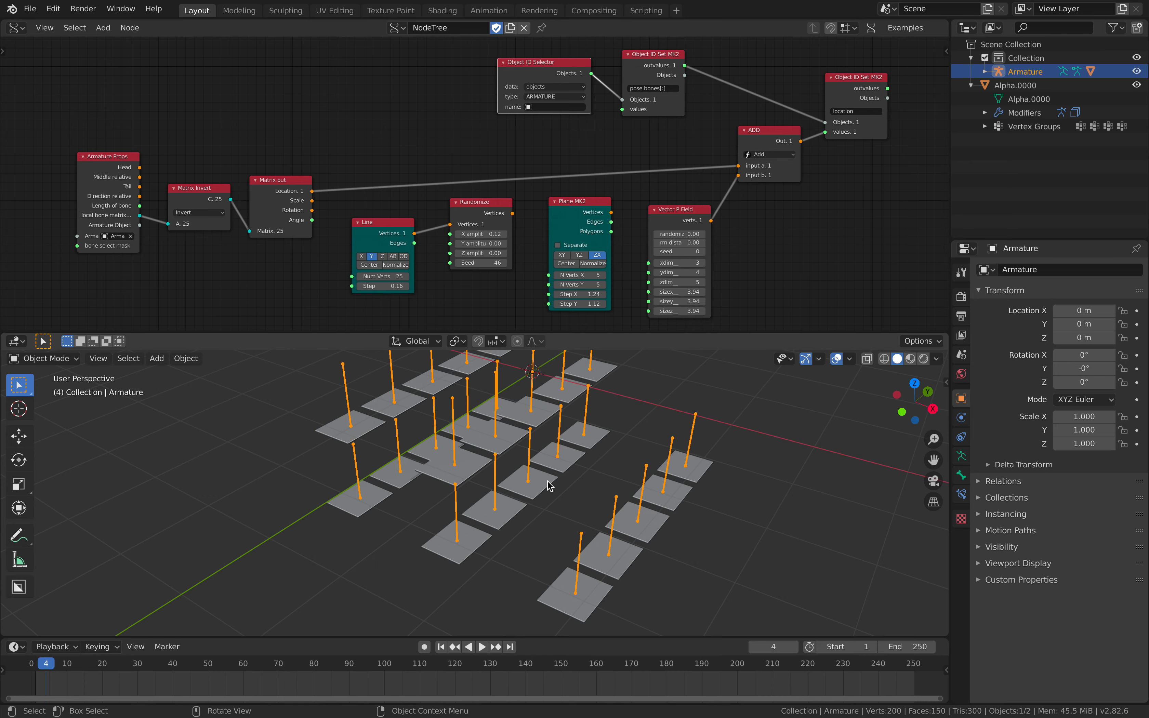
{"action": "mouse_move", "coordinate": [542, 175]}
{"action": "middle_mouse_down"}
{"action": "mouse_move", "coordinate": [501, 181]}
{"action": "mouse_move", "coordinate": [533, 180]}
{"action": "middle_mouse_up"}
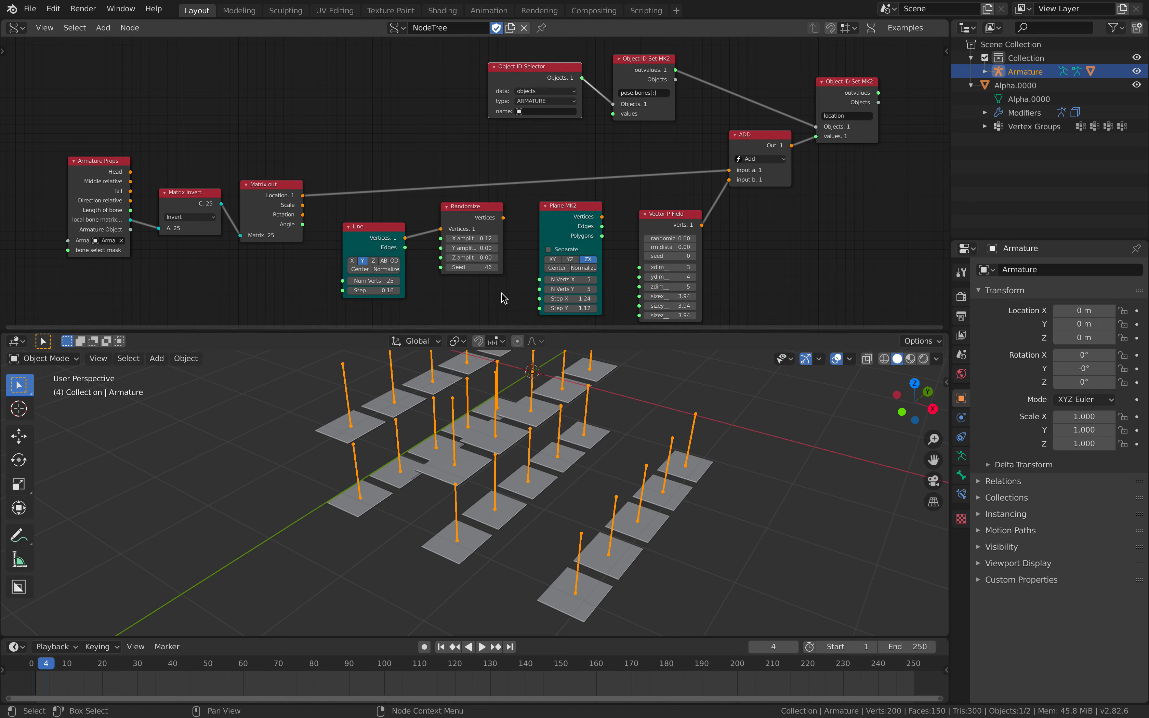
{"action": "mouse_move", "coordinate": [489, 481]}
{"action": "middle_mouse_down"}
{"action": "mouse_move", "coordinate": [528, 441]}
{"action": "mouse_move", "coordinate": [500, 464]}
{"action": "middle_mouse_up"}
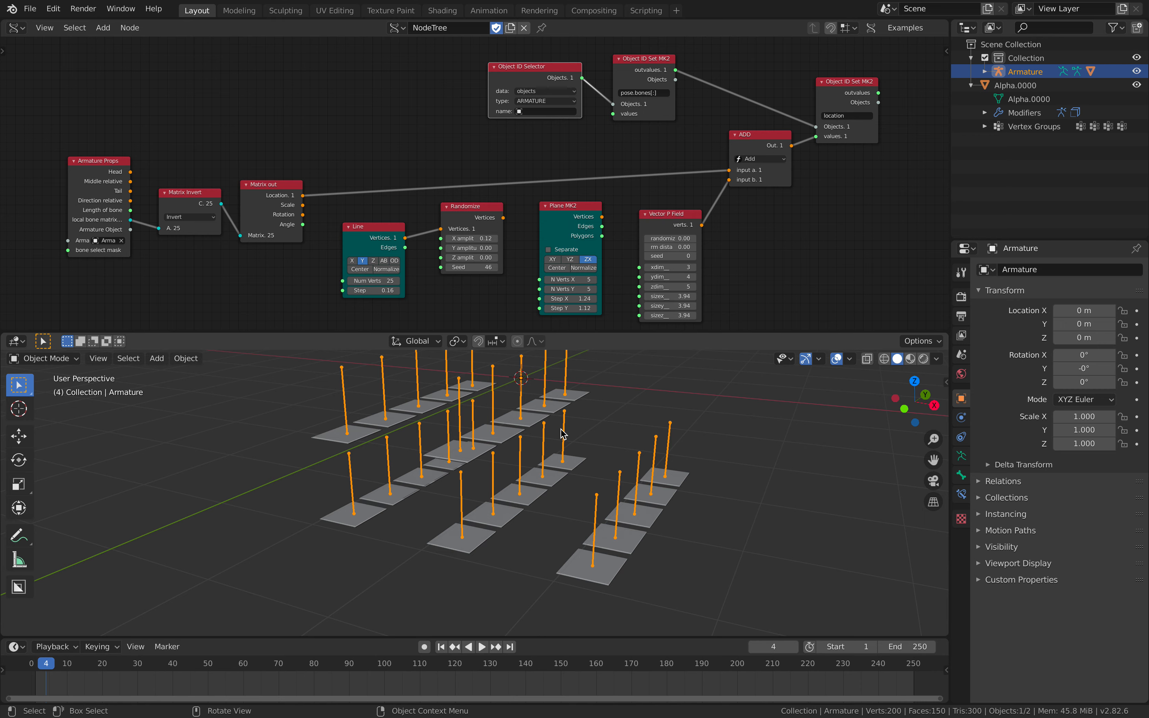
{"action": "middle_click_drag", "start_coordinate": [498, 479], "coordinate": [536, 439]}
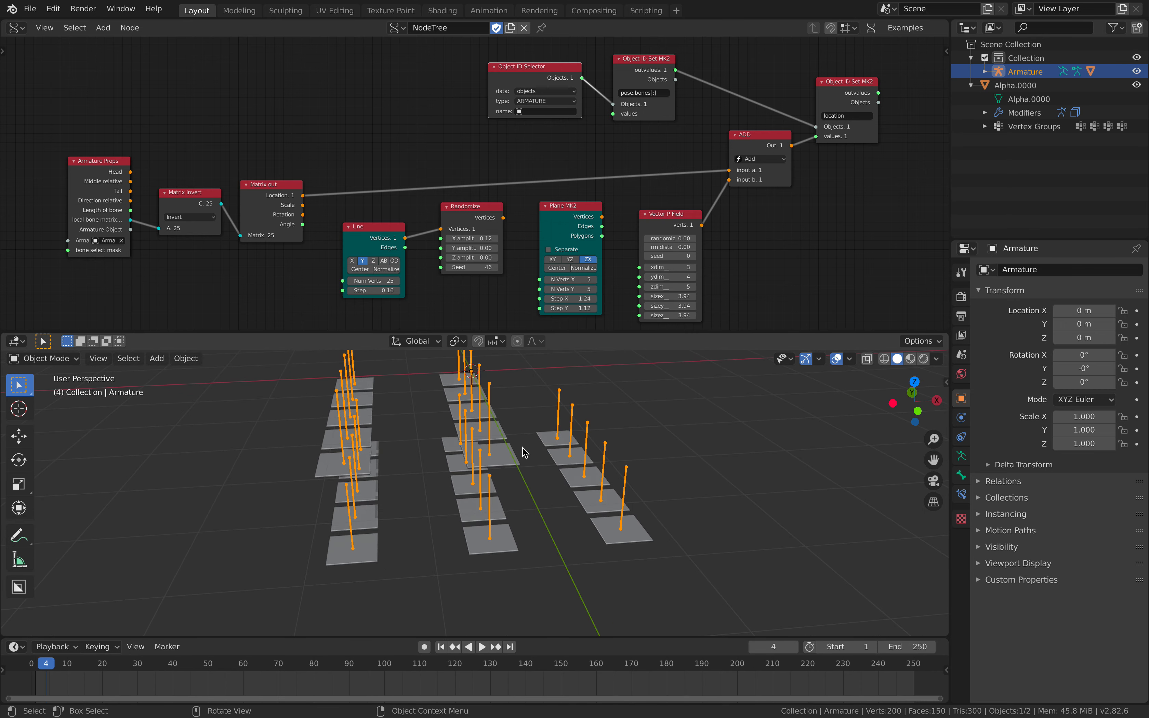
Select the Alpha.0000 card mesh and bring the whole node network into view.
{"action": "left_click", "coordinate": [505, 455]}
{"action": "middle_click_drag", "start_coordinate": [483, 407], "coordinate": [510, 436]}
{"action": "scroll", "coordinate": [525, 191], "scroll_direction": "right", "scroll_amount": 2}
{"action": "scroll", "coordinate": [524, 191], "scroll_direction": "left", "scroll_amount": 3}
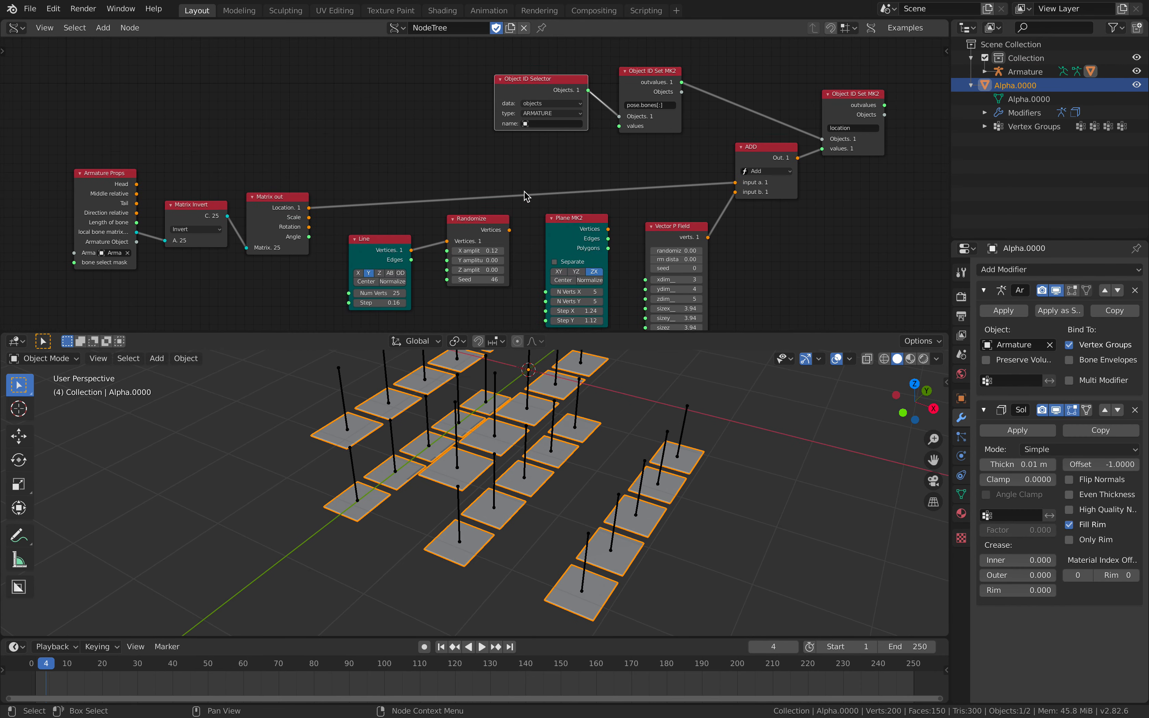
{"action": "scroll", "coordinate": [468, 118], "scroll_direction": "down", "scroll_amount": 1}
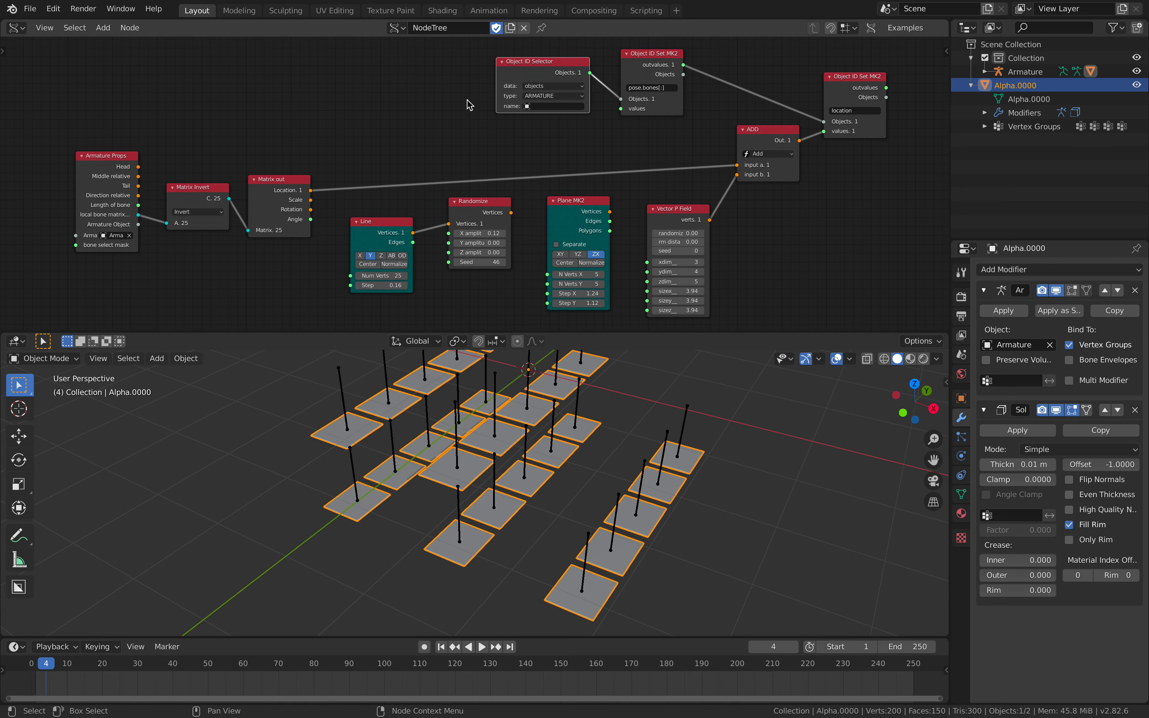
Rename the node tree to "Inverse Matrix Bone" and save the file.
{"action": "left_click", "coordinate": [456, 30]}
{"action": "type", "text": "Inverse"}
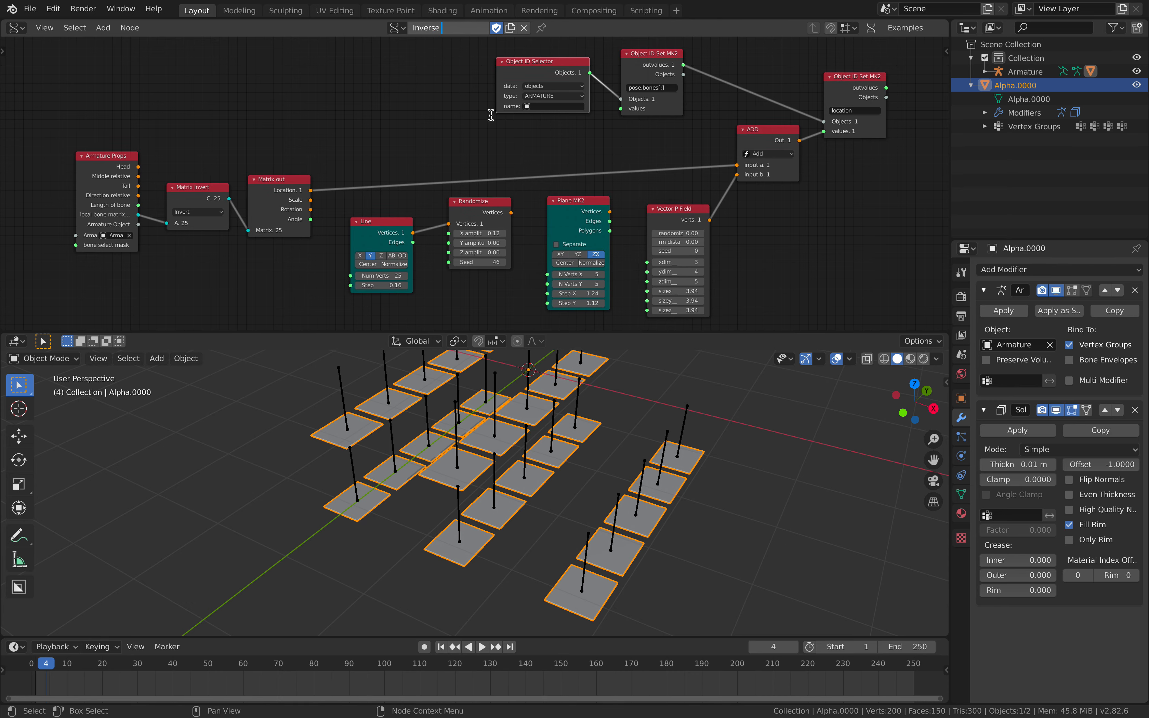
{"action": "type", "text": " Matrix"}
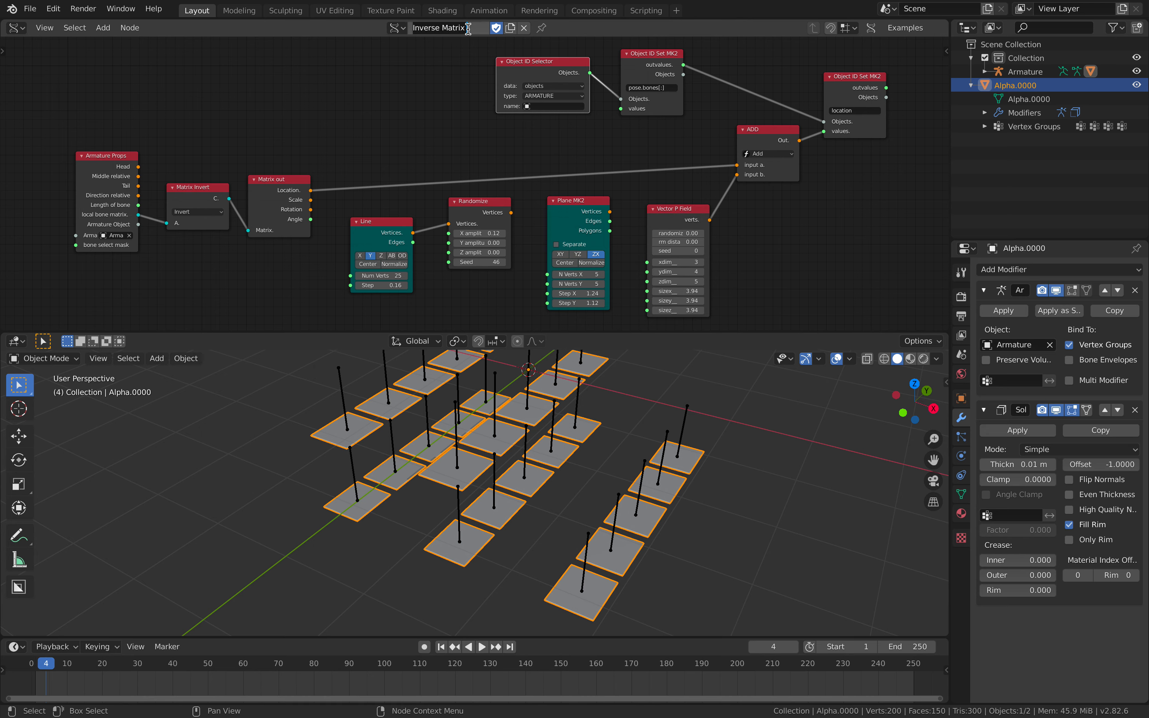
{"action": "type", "text": " Bone"}
{"action": "key", "text": "Return"}
{"action": "key", "text": "ctrl+s"}
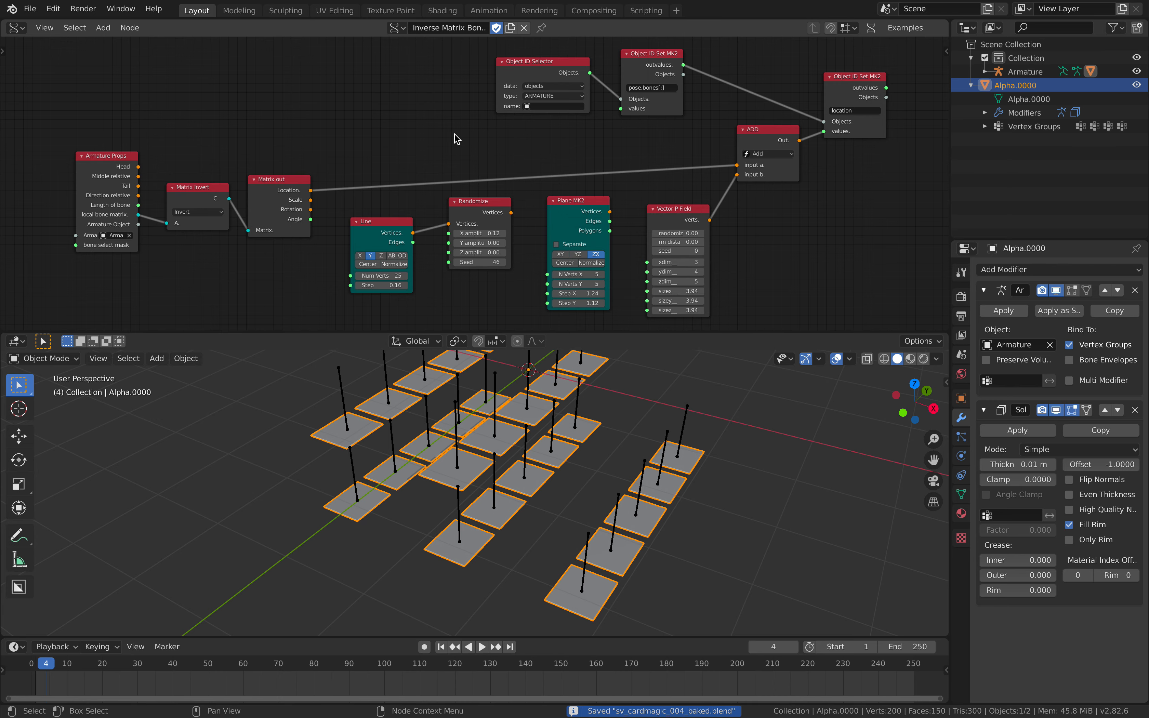
Move the Vector P Field node slightly closer to the Plane MK2 node.
{"action": "scroll", "coordinate": [454, 138], "scroll_direction": "right", "scroll_amount": 5}
{"action": "scroll", "coordinate": [455, 138], "scroll_direction": "down", "scroll_amount": 3}
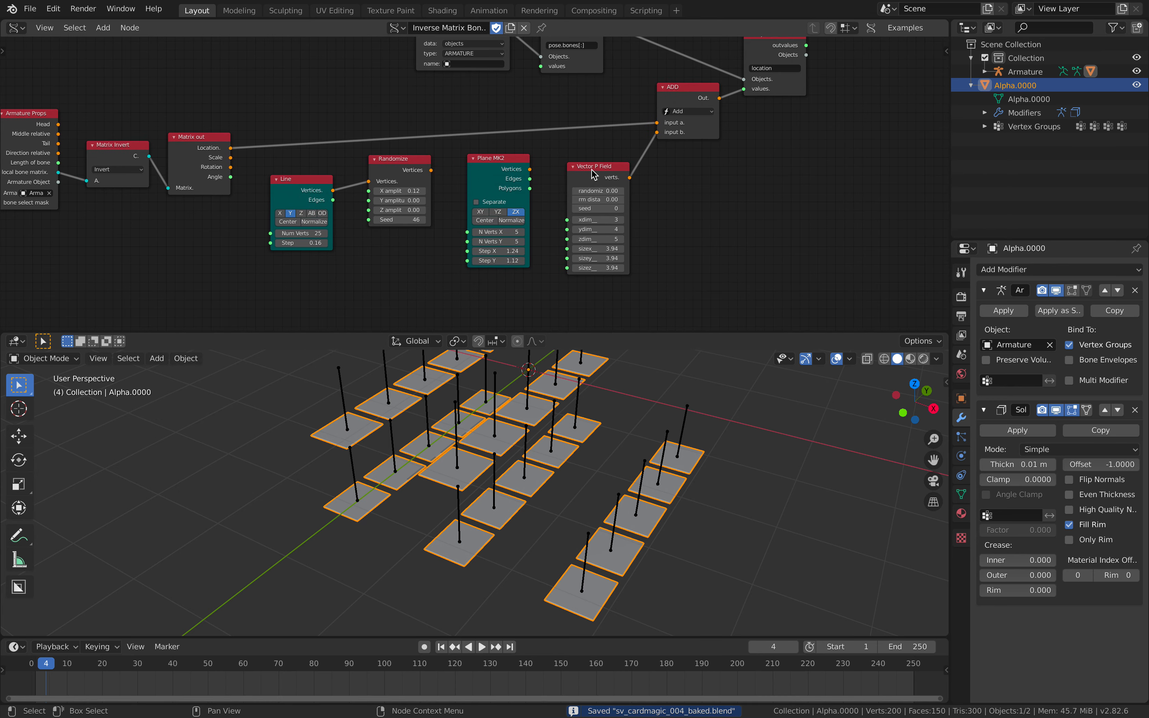
{"action": "mouse_move", "coordinate": [589, 169]}
{"action": "left_mouse_down"}
{"action": "mouse_move", "coordinate": [573, 168]}
{"action": "mouse_move", "coordinate": [582, 171]}
{"action": "left_mouse_up"}
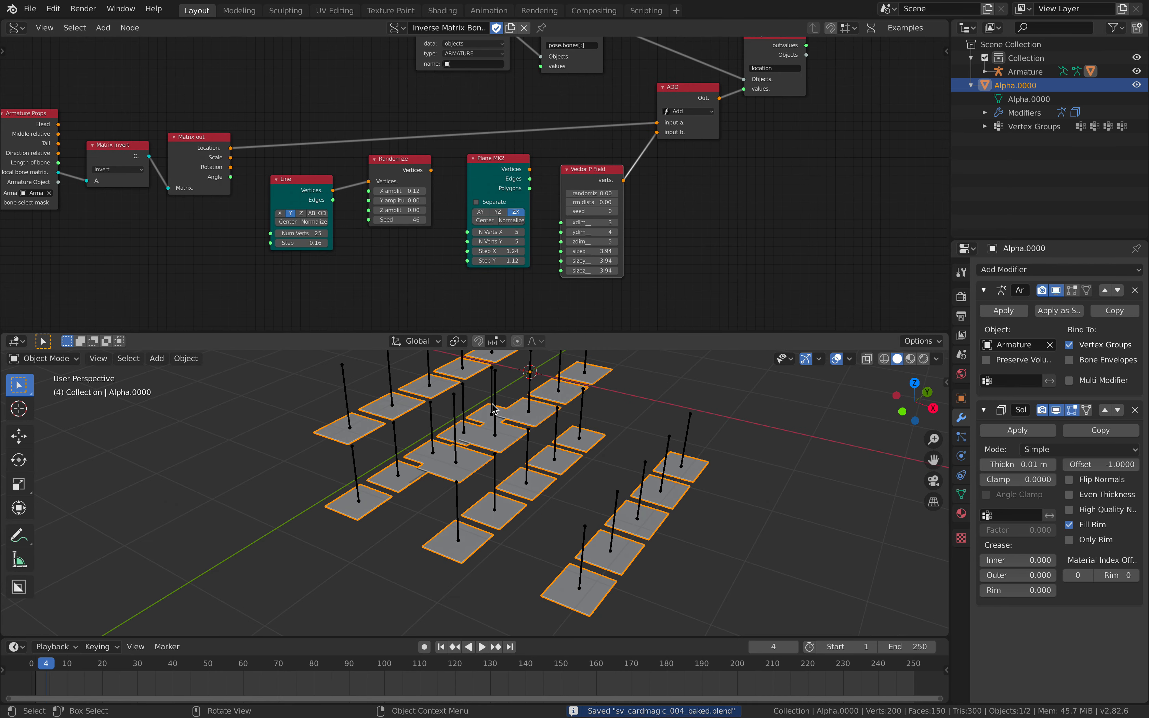
{"action": "middle_click_drag", "start_coordinate": [531, 430], "coordinate": [530, 430]}
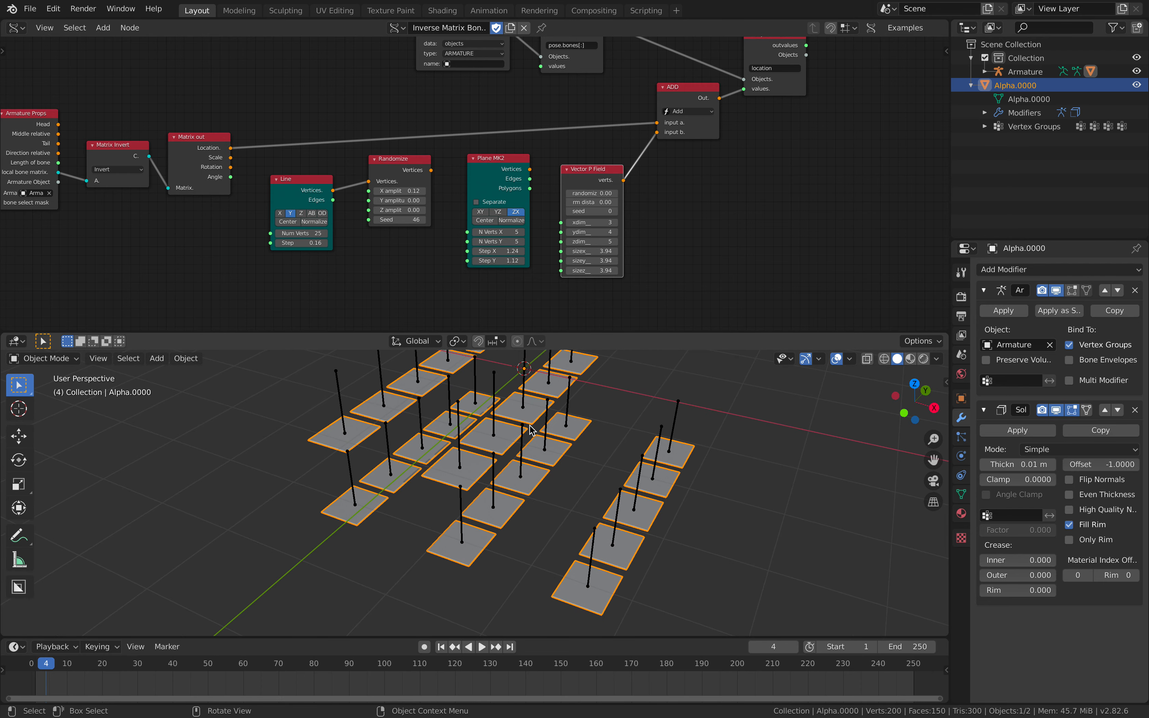